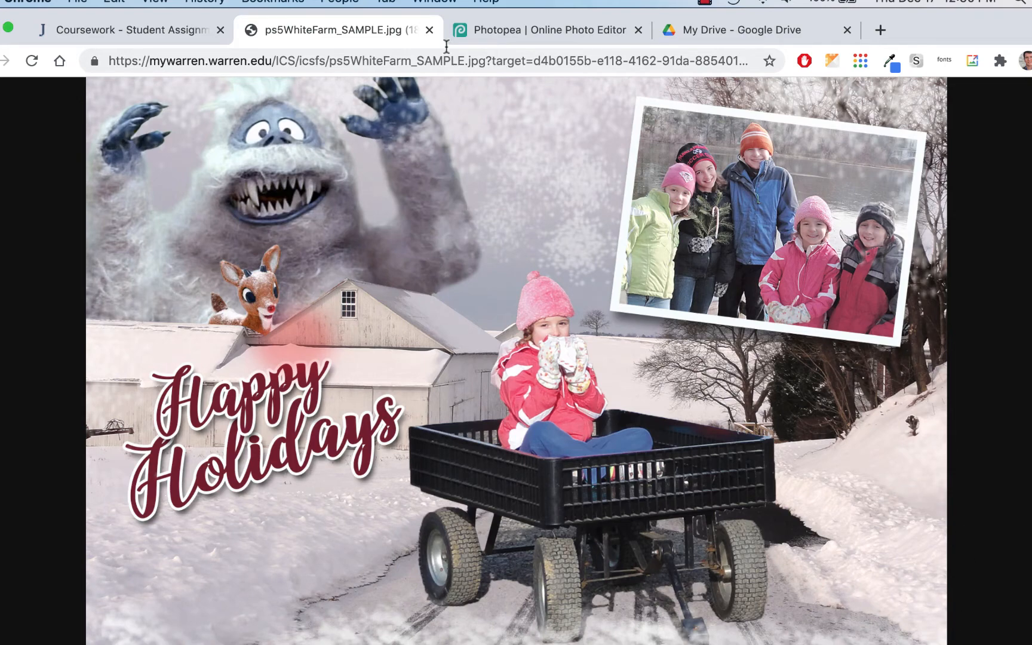
Close the sample image, switch to Photopea and start a new project named "ps5-whitefarm-" plus the student's last name and first initial
click(429, 30)
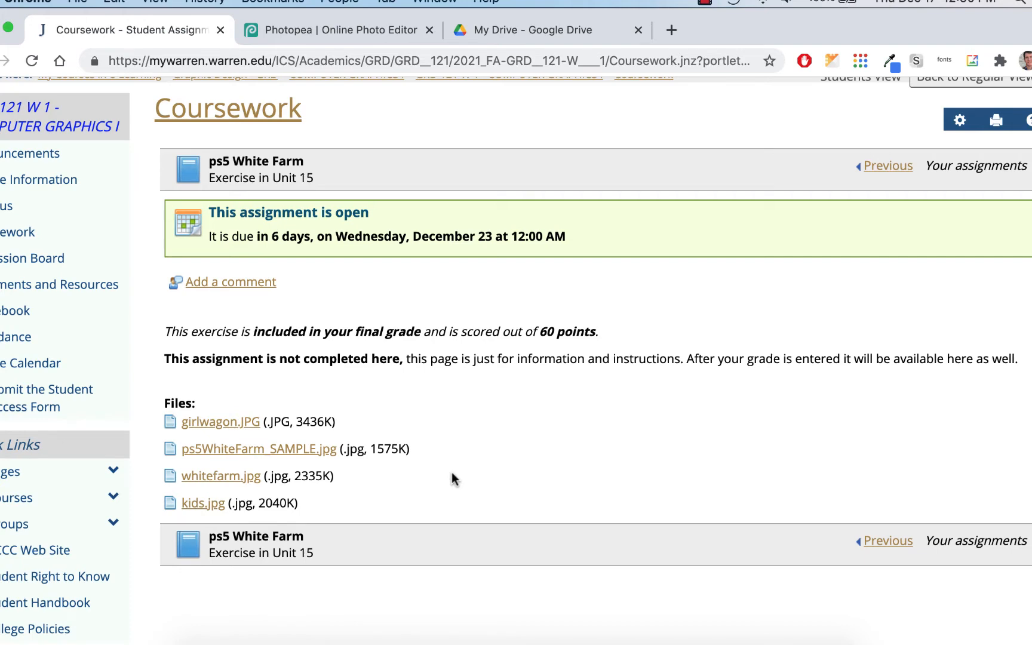
click(367, 30)
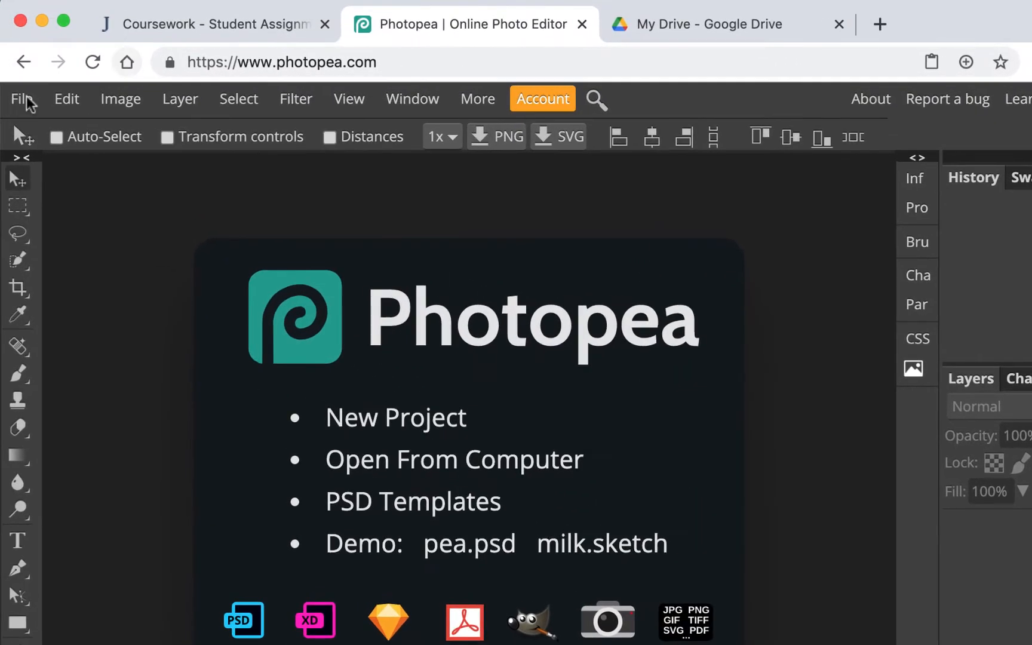
click(25, 103)
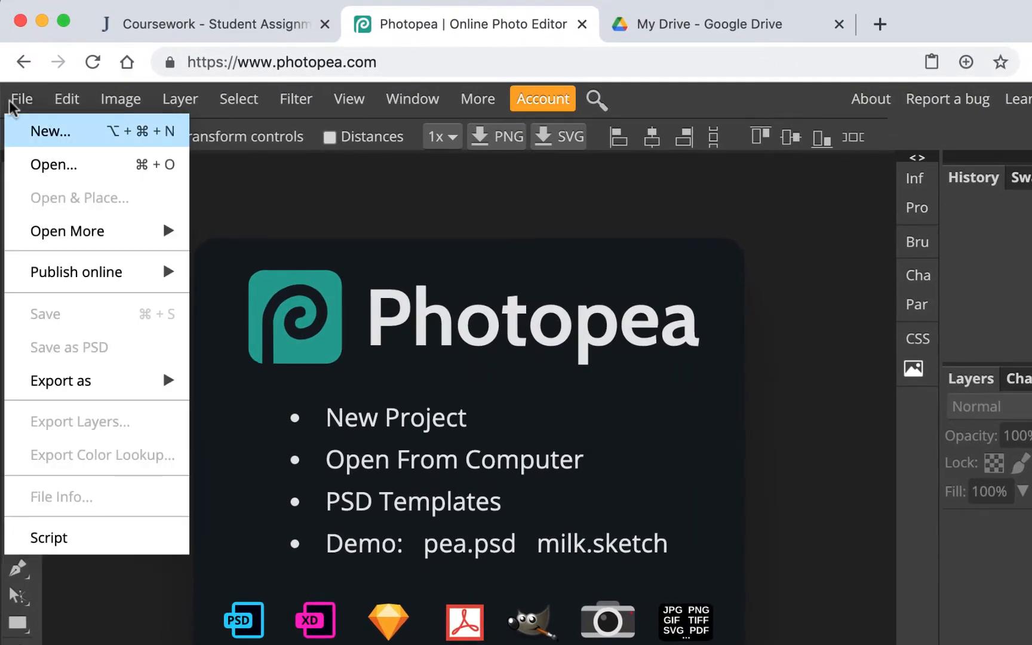
click(50, 131)
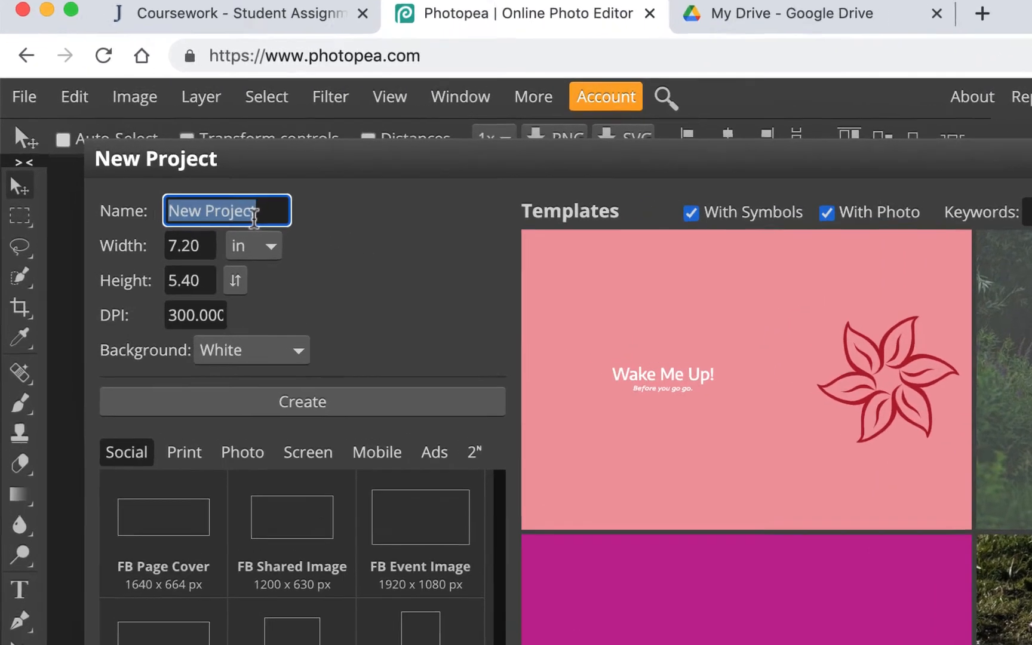
text(ps5-whi)
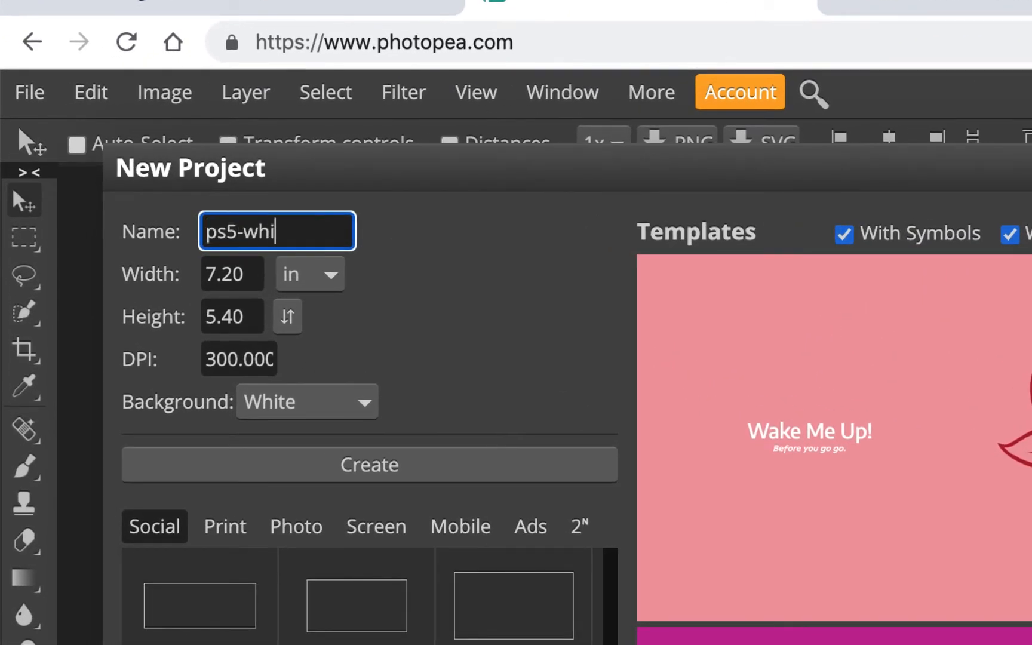
text(tefarm-)
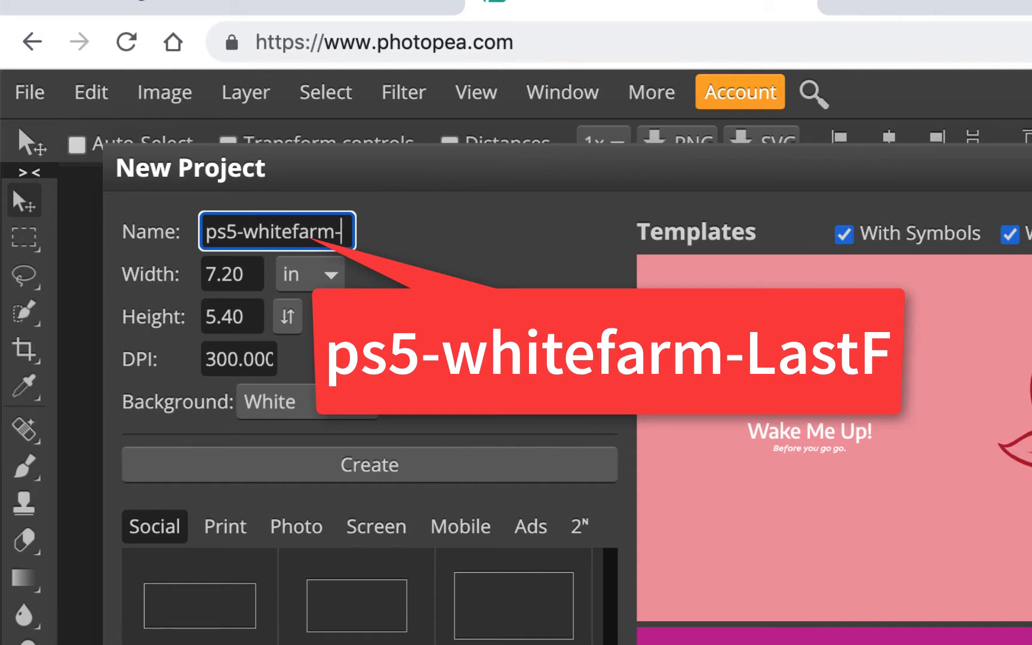
text(HomaR)
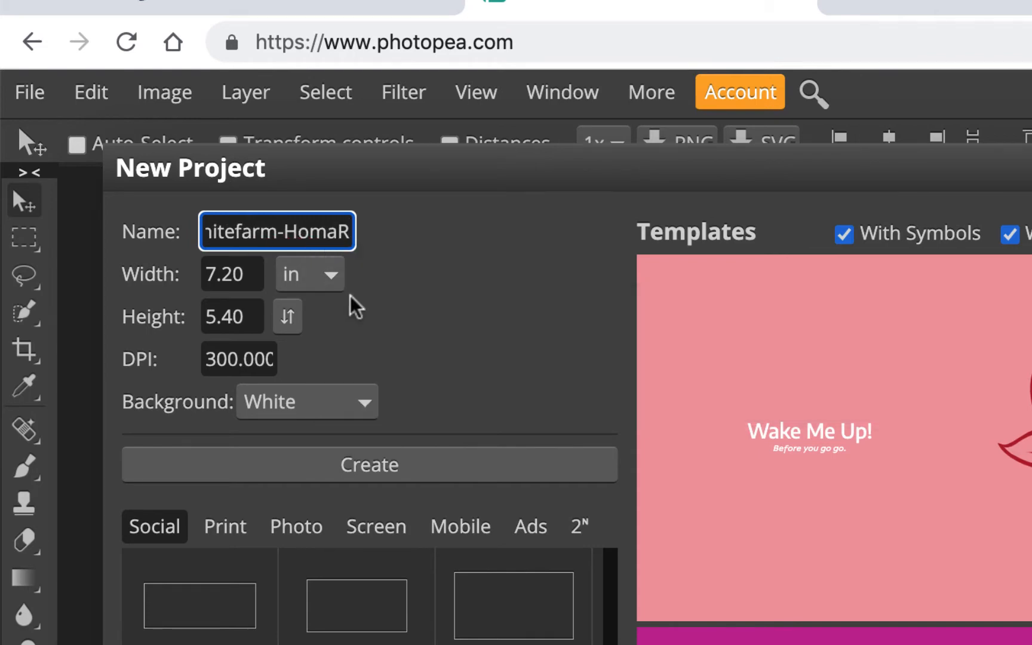
Set the new project's width to 6 in and height to 4 in, and create it
click(248, 273)
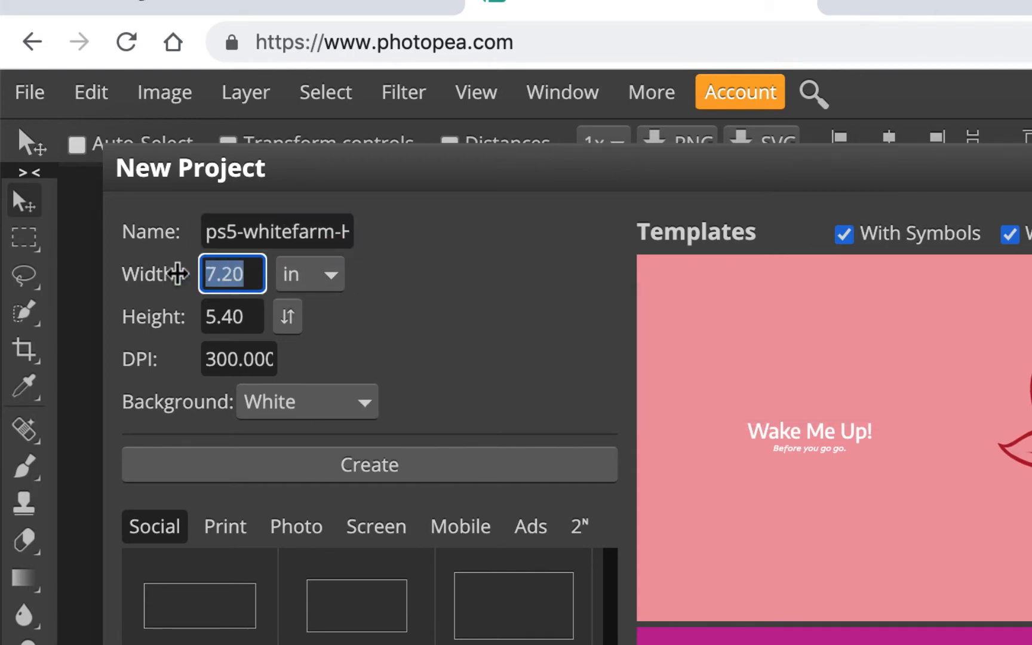
text(6)
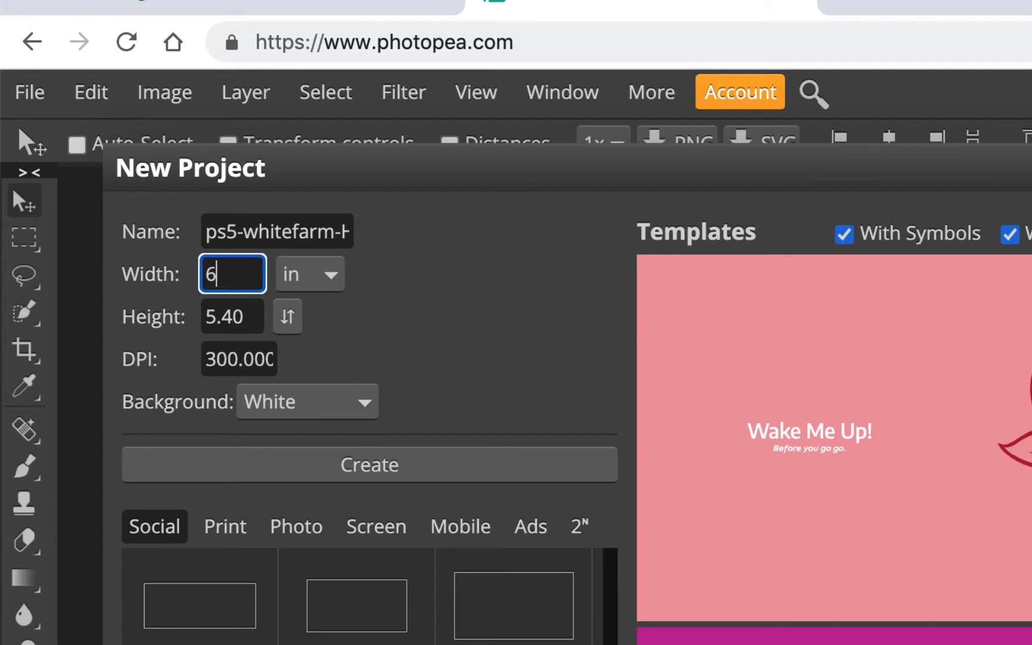
key(Tab)
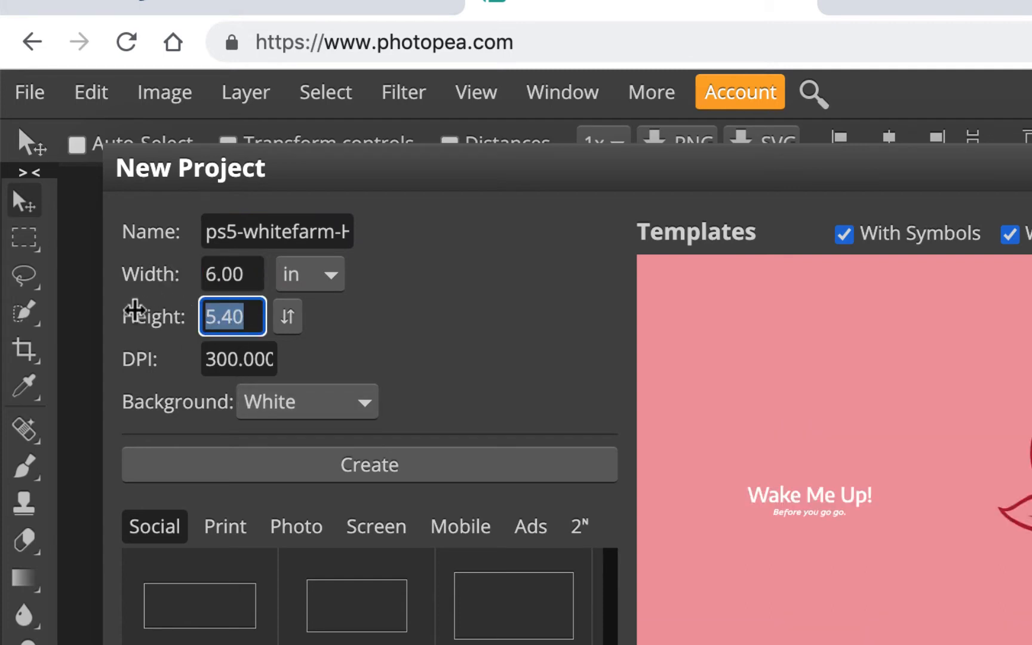
text(4)
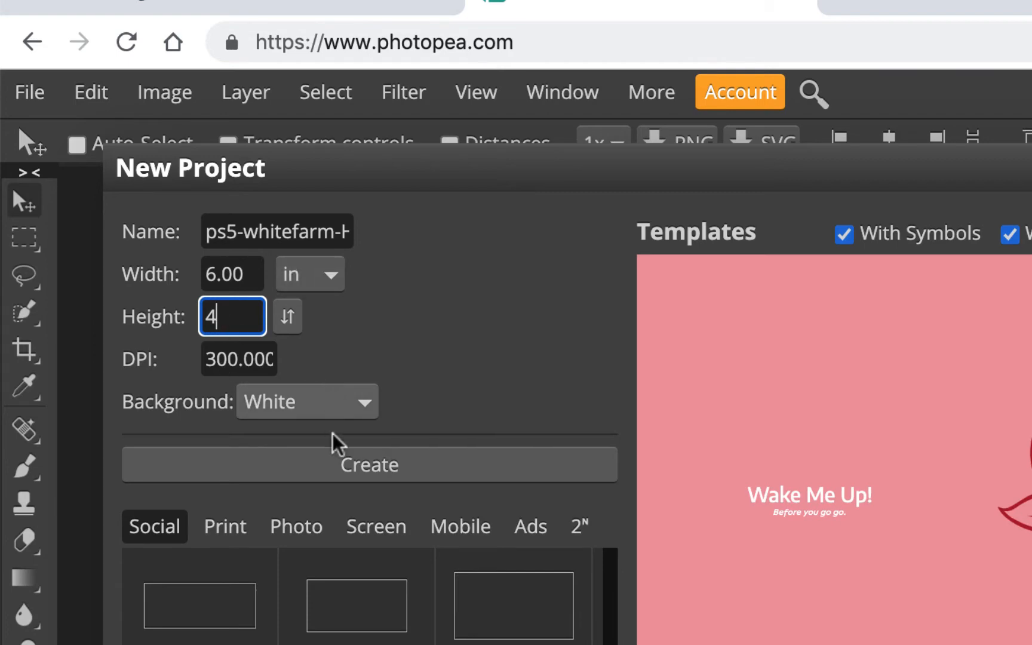
click(358, 459)
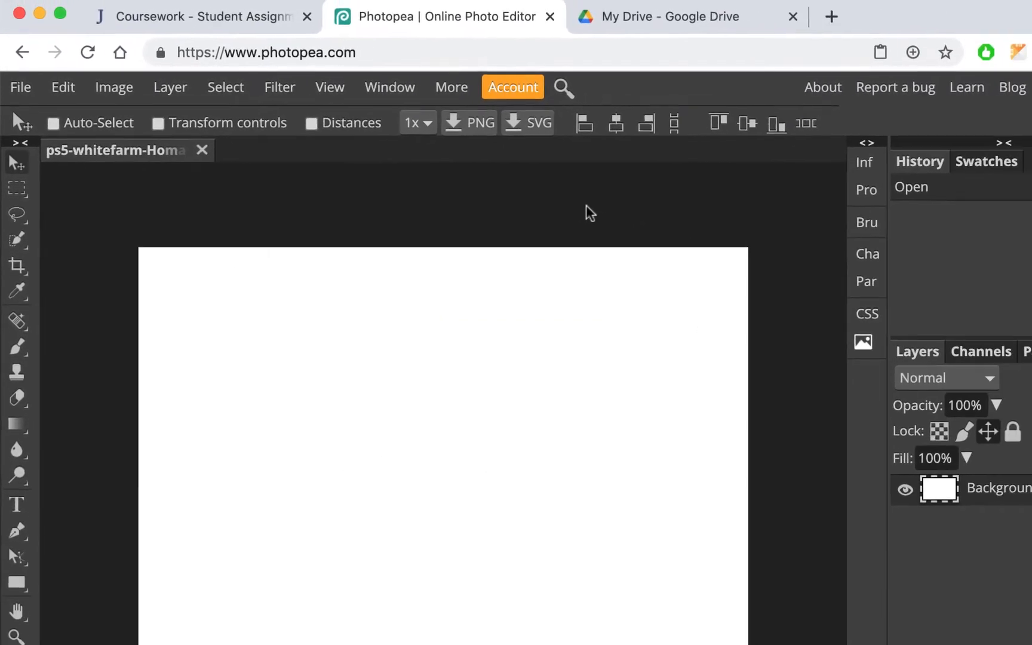
Open whitefarm.jpg from the coursework page's files and copy the image
click(259, 24)
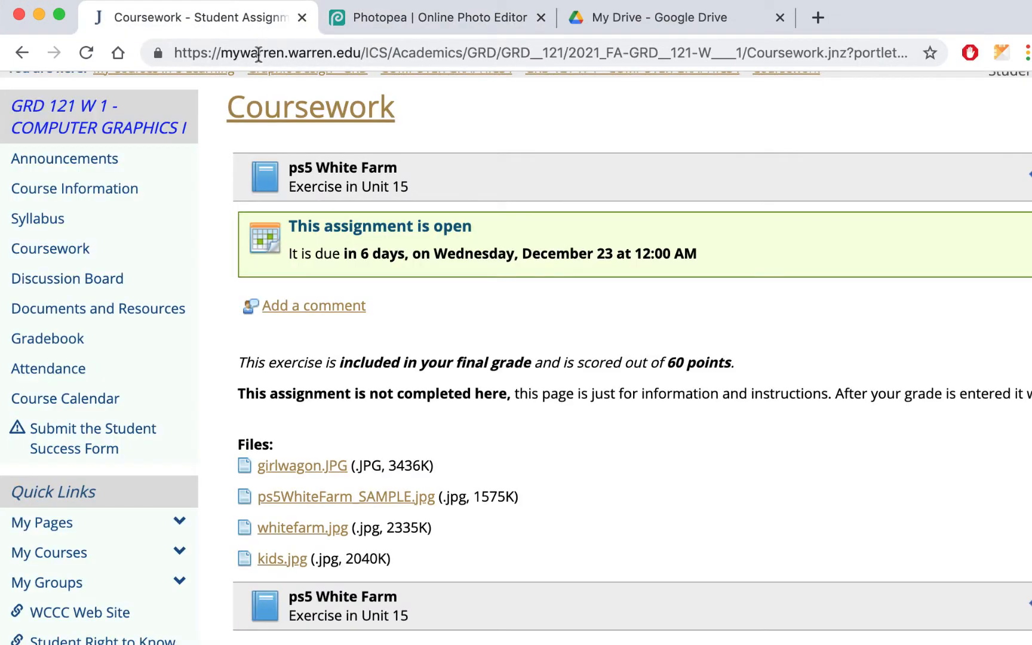
click(309, 531)
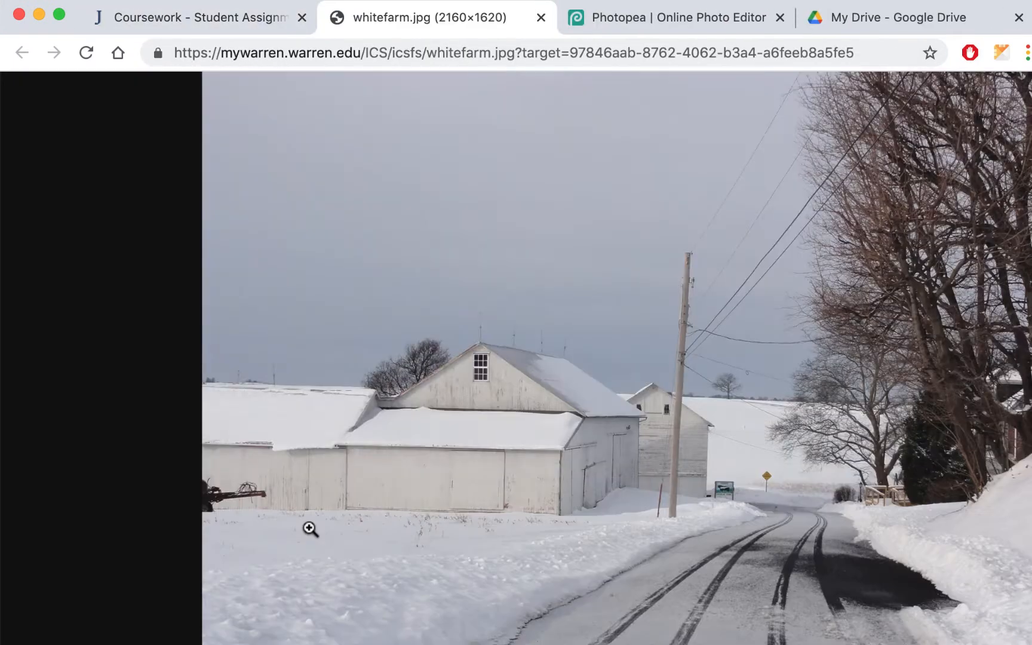
right_click(689, 336)
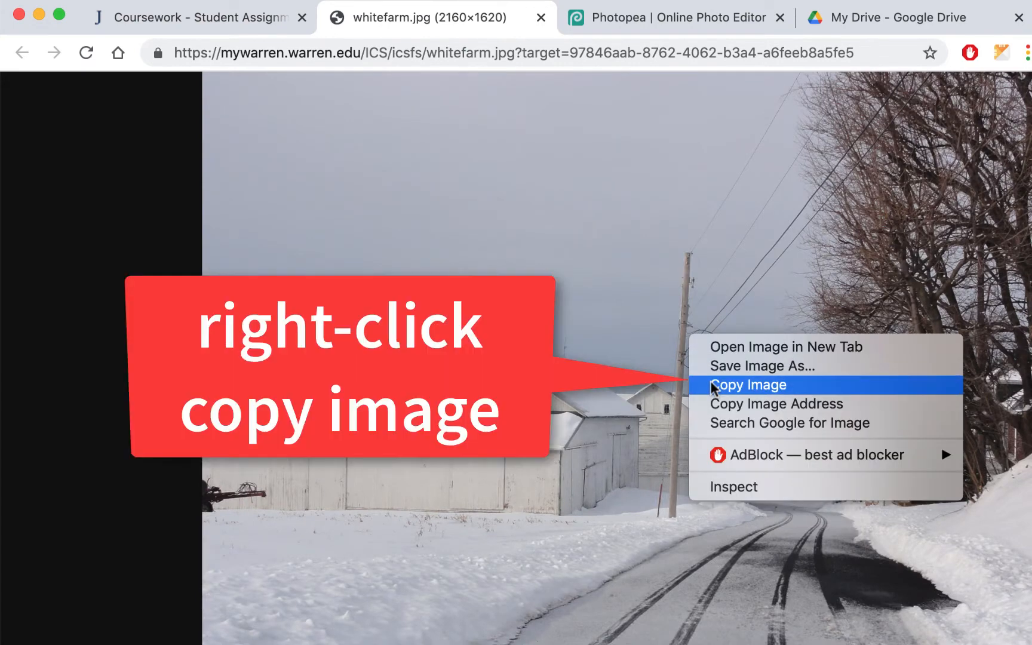
click(710, 382)
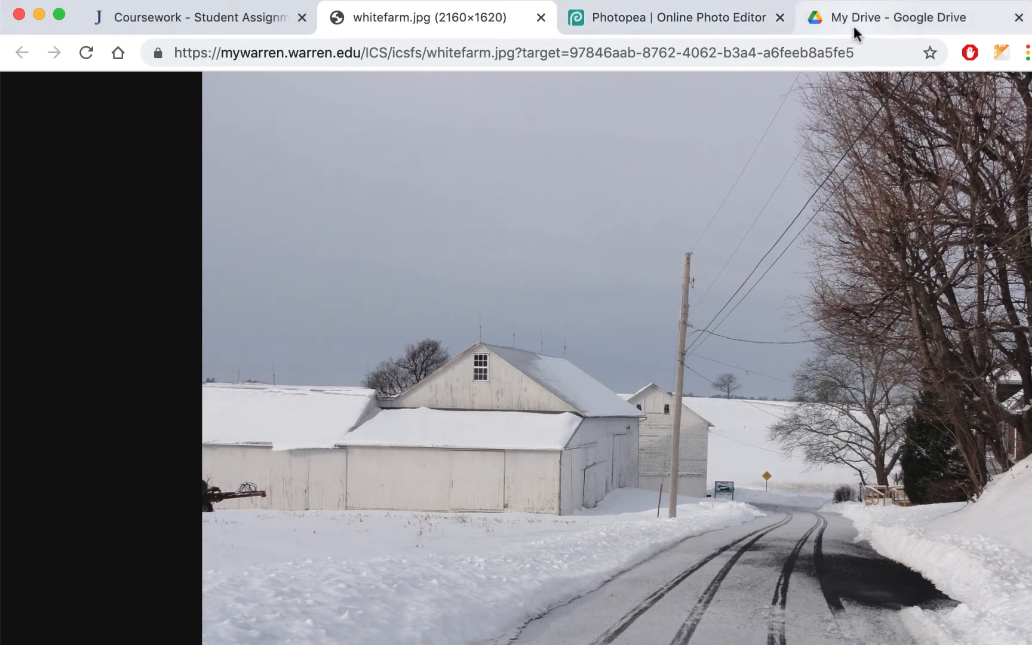
Switch back to Photopea and paste the copied farm photo into the blank project
click(743, 18)
click(62, 94)
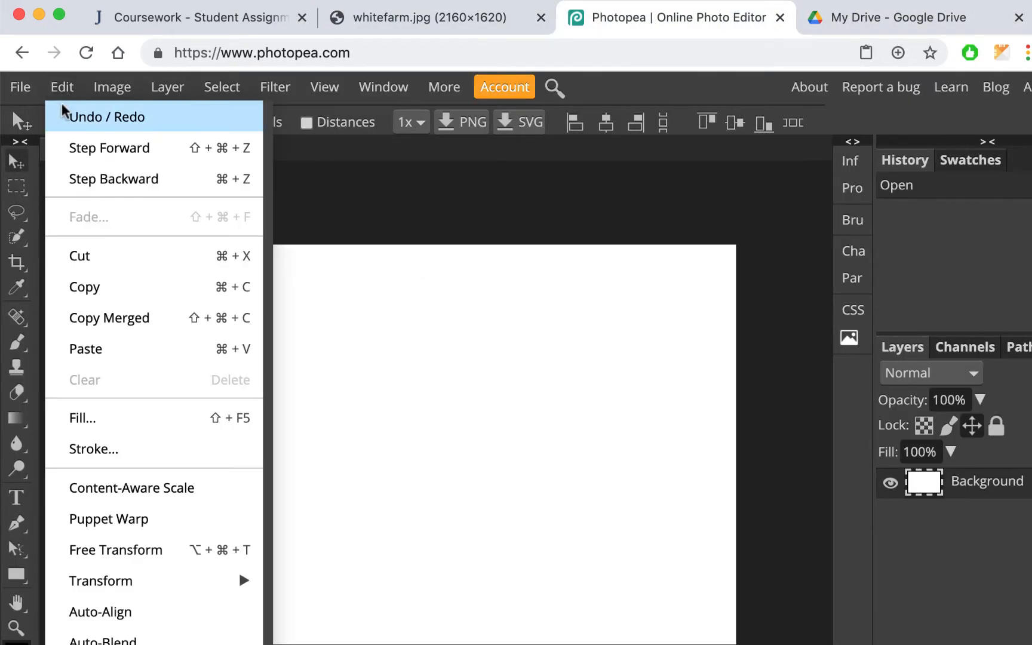
click(131, 351)
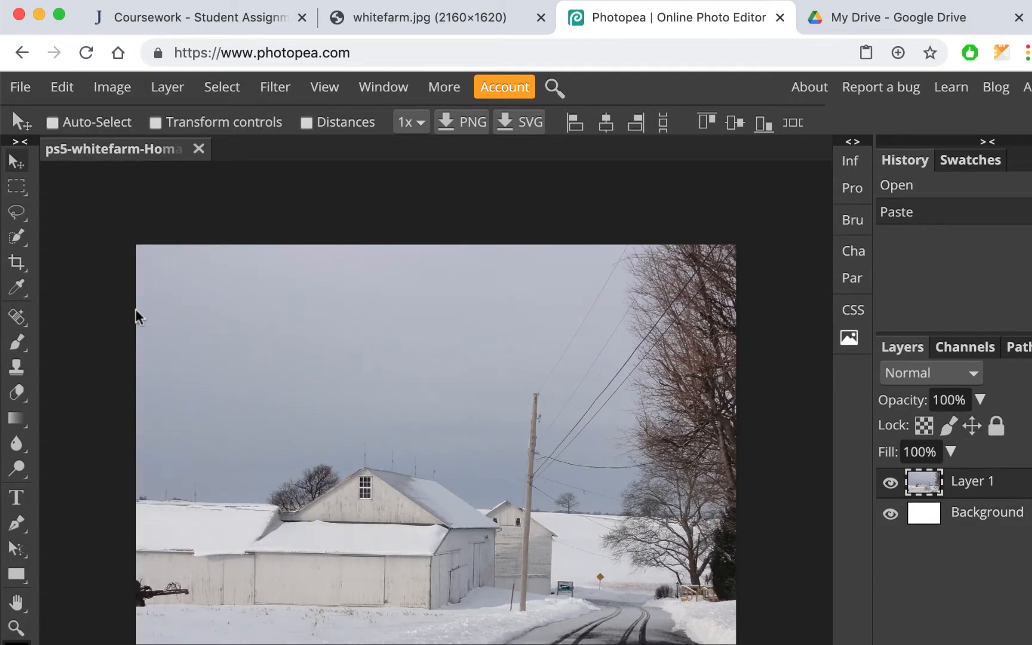
Using transform controls, scale the farm photo to about 96% and position it to cover the canvas with barn and road in view
click(155, 123)
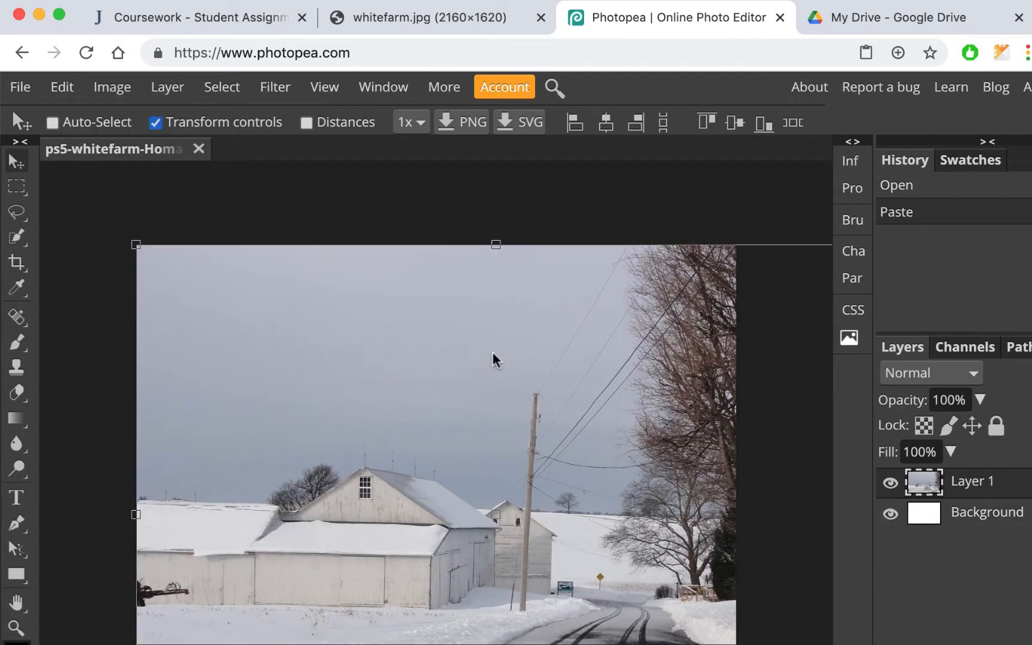
key(ctrl+minus)
key(ctrl+minus)
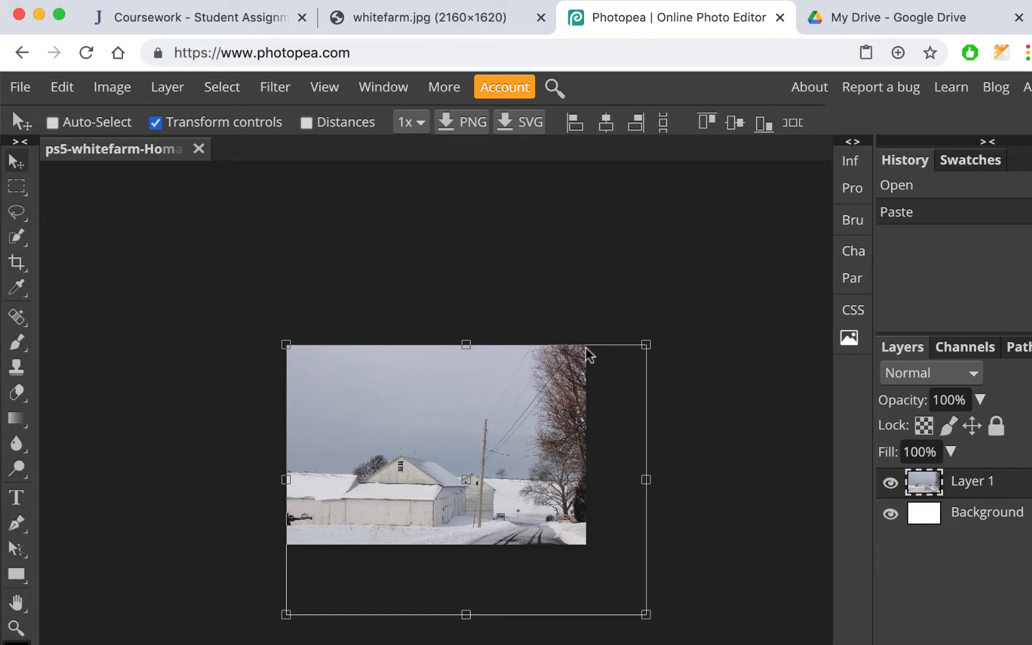
drag(518, 457, 480, 406)
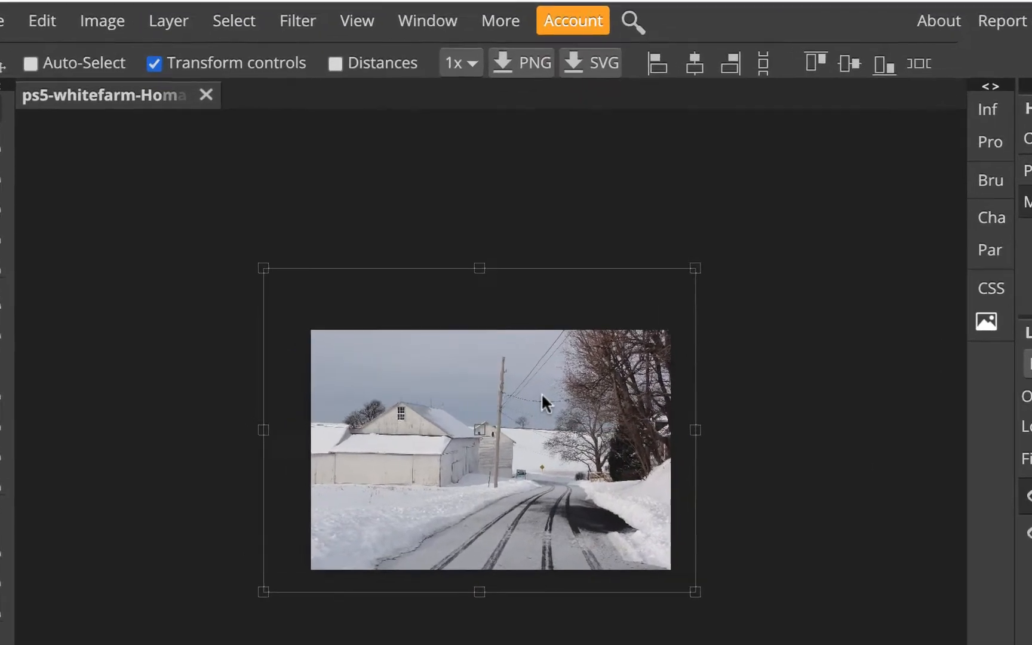
drag(271, 245, 295, 273)
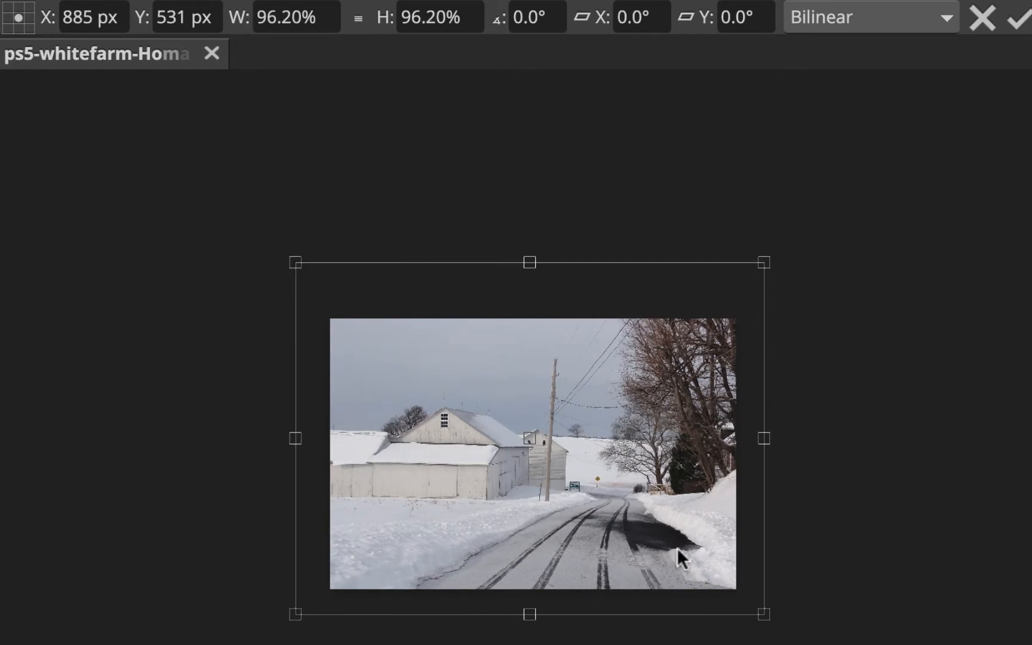
mouse_move(678, 545)
mouse_down()
mouse_move(677, 513)
mouse_move(674, 536)
mouse_up()
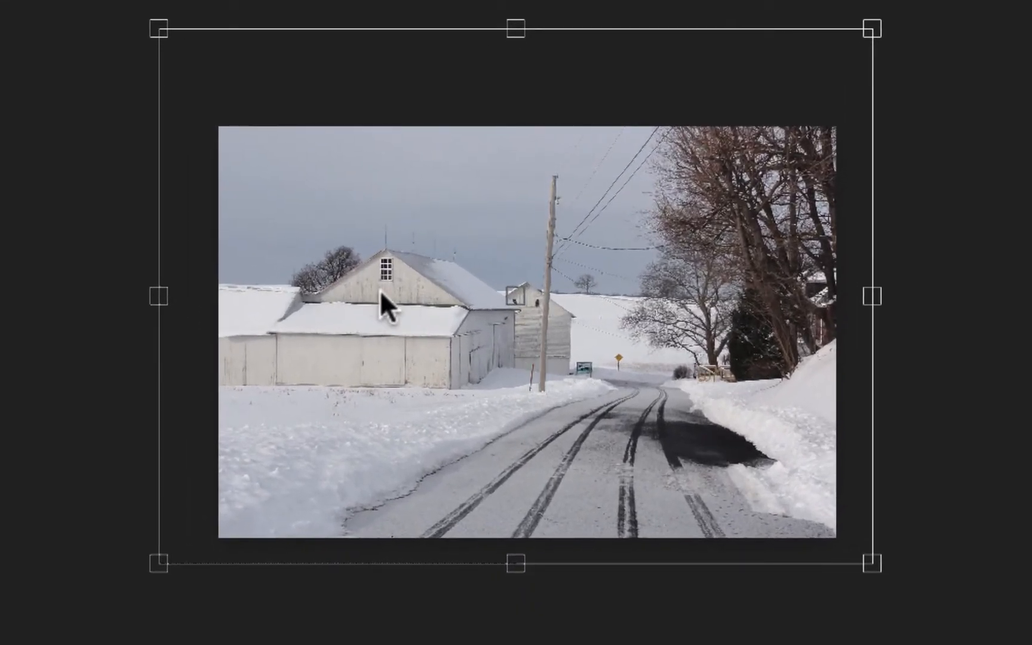
key(super+plus)
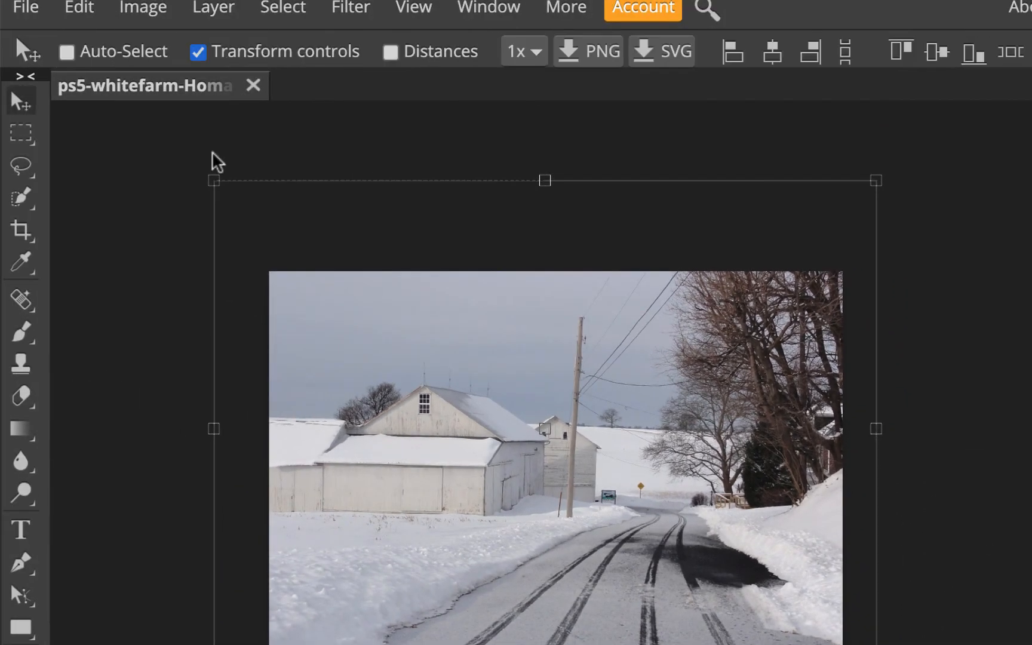
click(198, 51)
Rename the farm photo's layer to "whitefarm"
double_click(1005, 449)
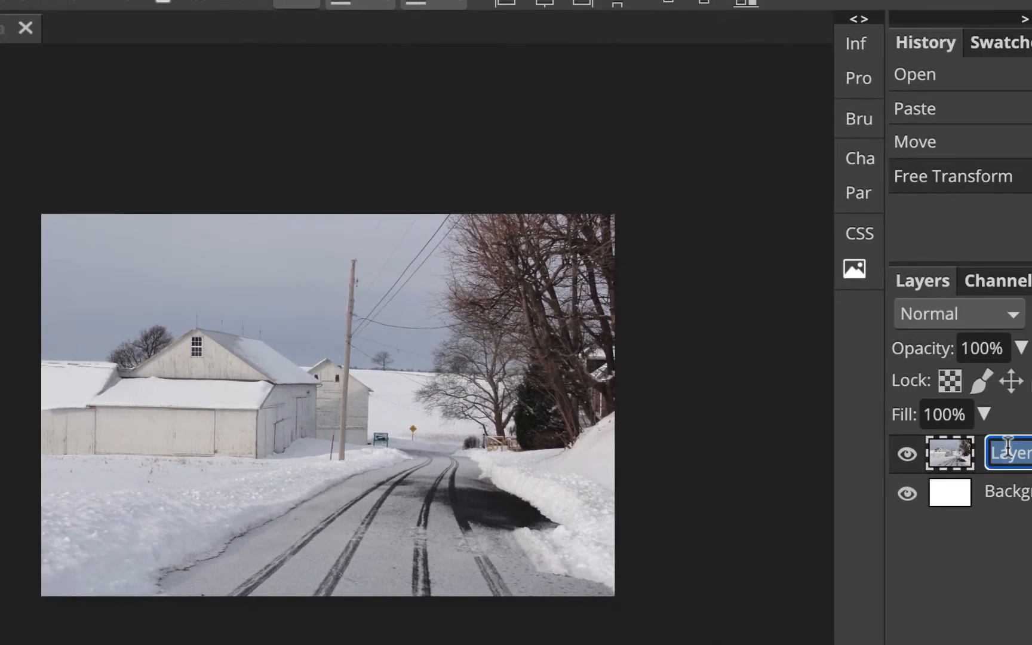
text(whitefarm)
key(Return)
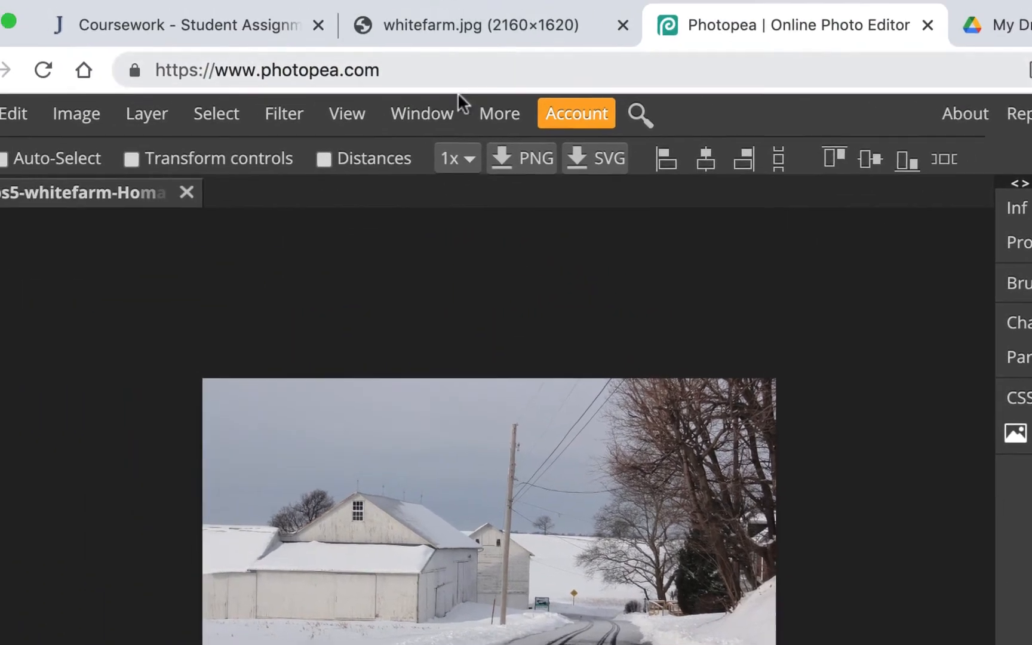
Close the whitefarm.jpg image, then open girlwagon.JPG from the coursework page and copy that image
click(550, 33)
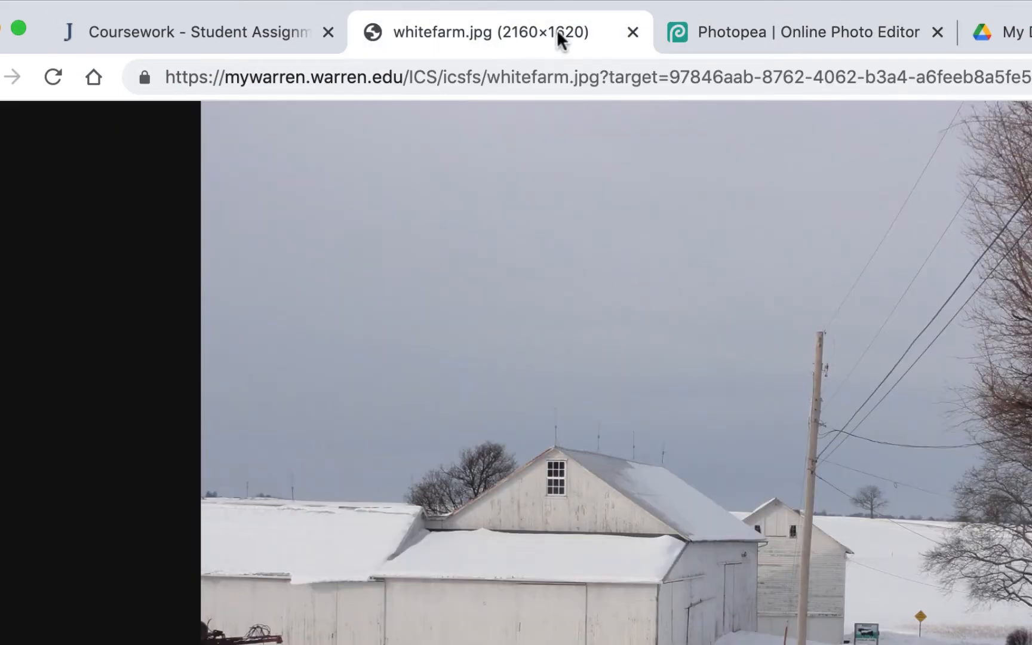
click(632, 32)
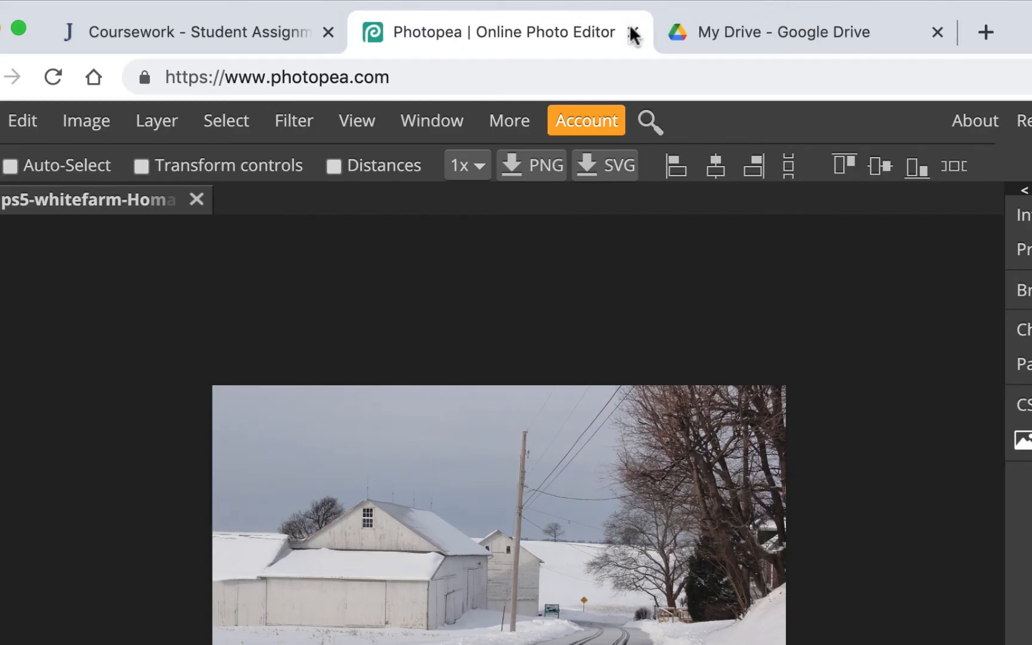
click(221, 27)
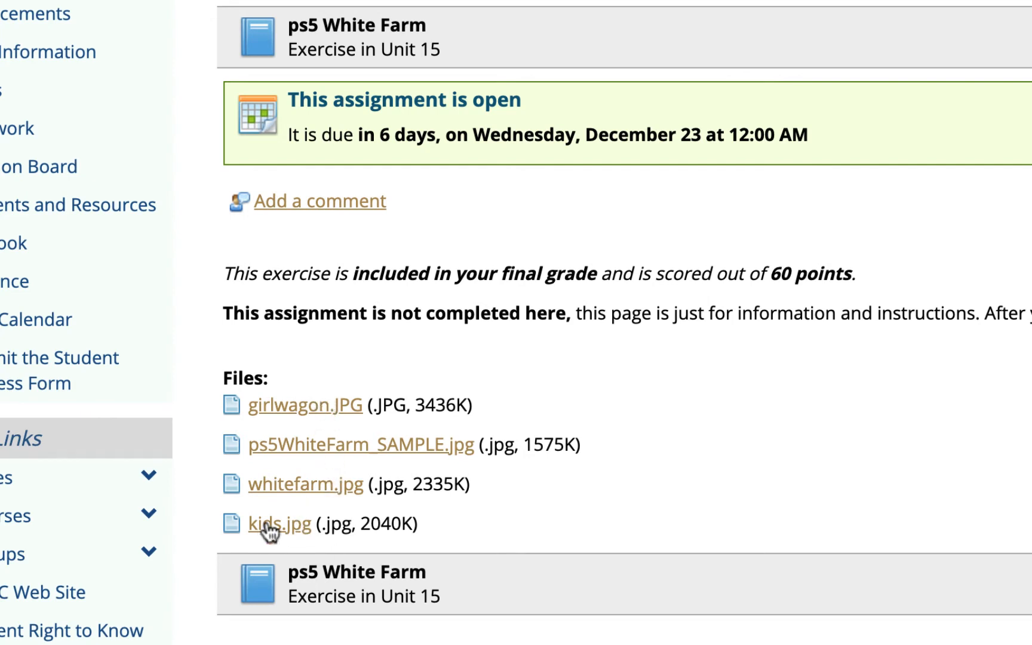
click(326, 412)
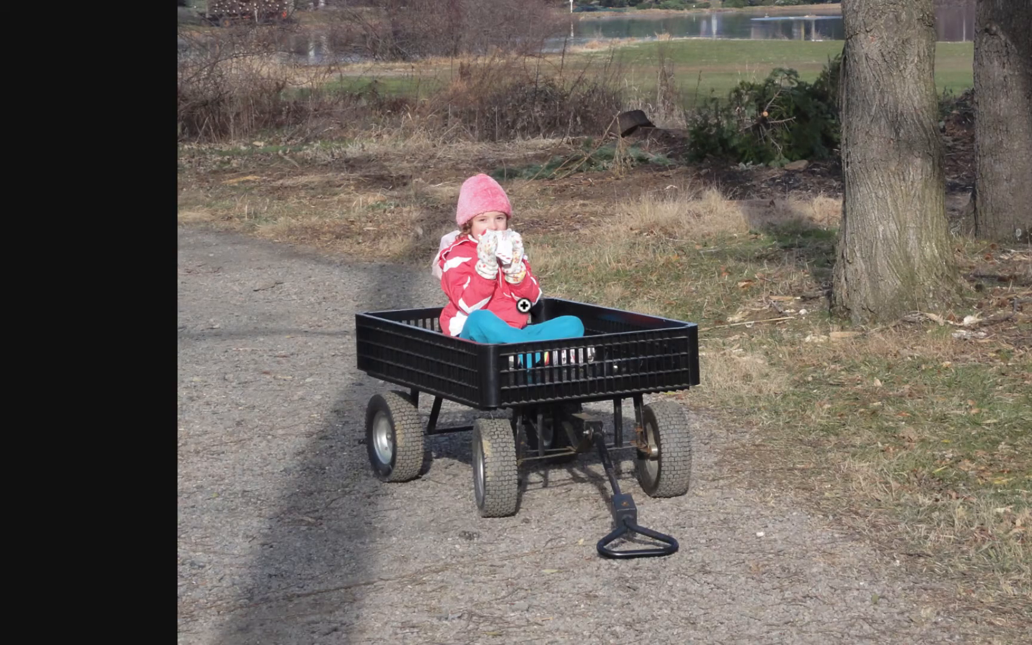
right_click(525, 308)
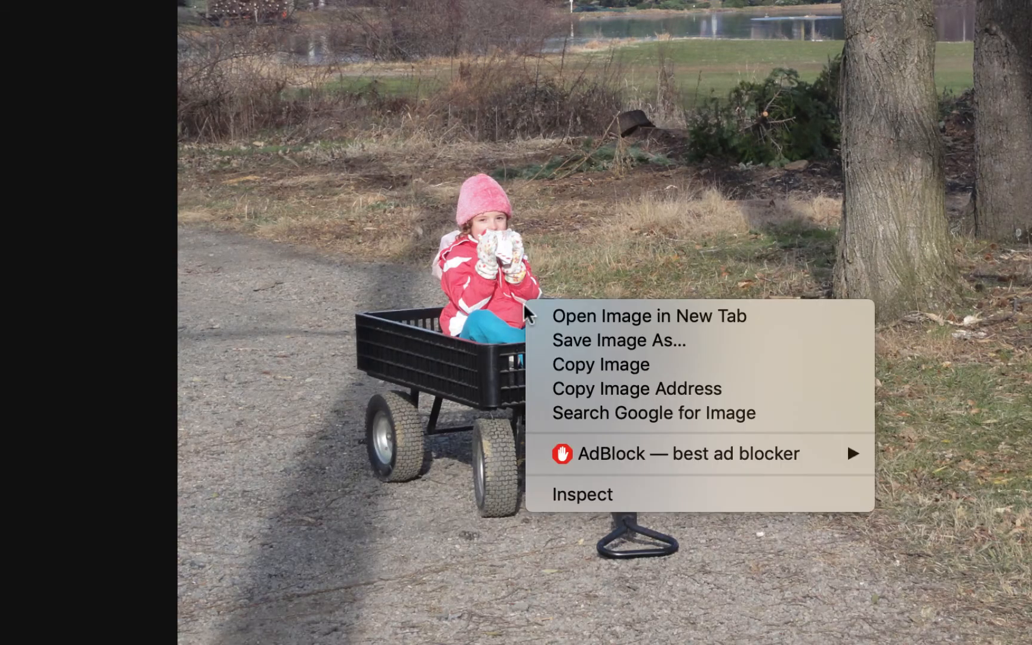
click(554, 369)
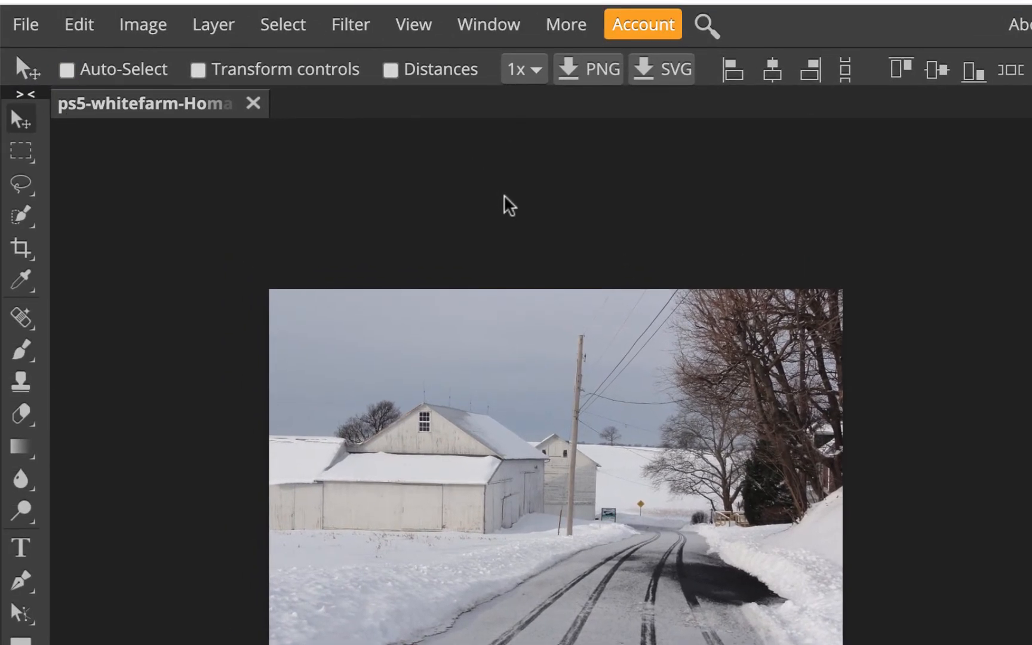
Paste the wagon photo into the Photopea project and name its layer "girlwagon"
key(ctrl+v)
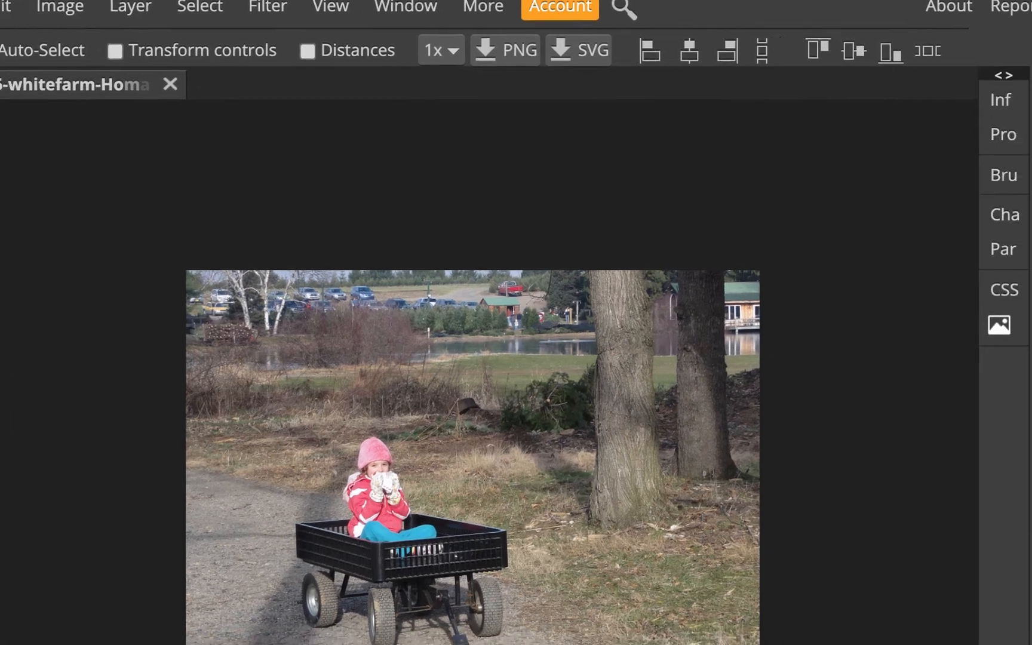
double_click(878, 447)
text(girlwa)
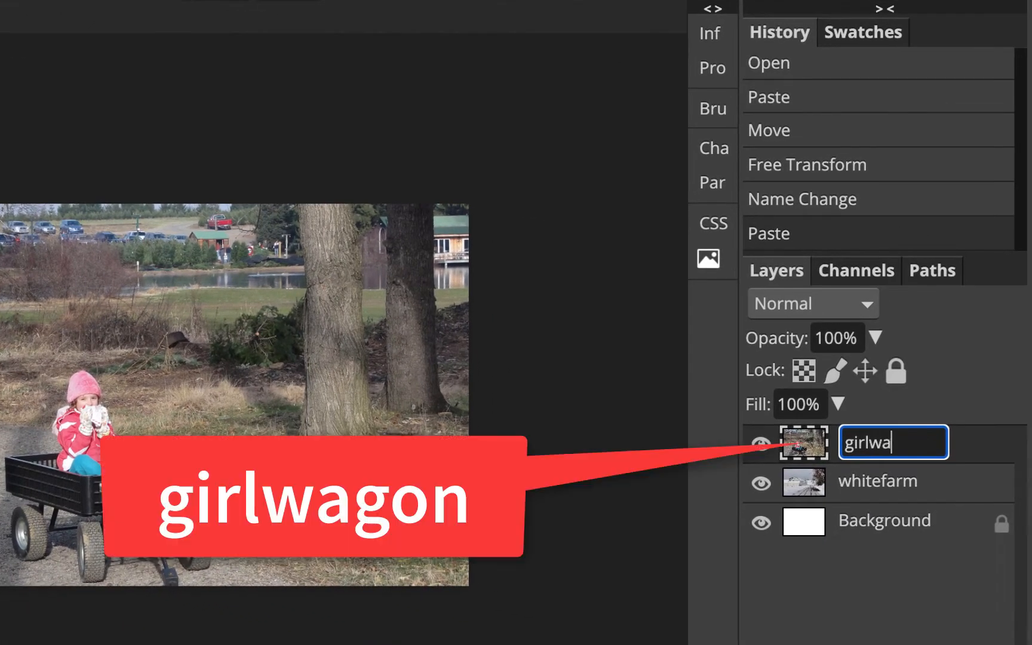
text(gon)
key(Return)
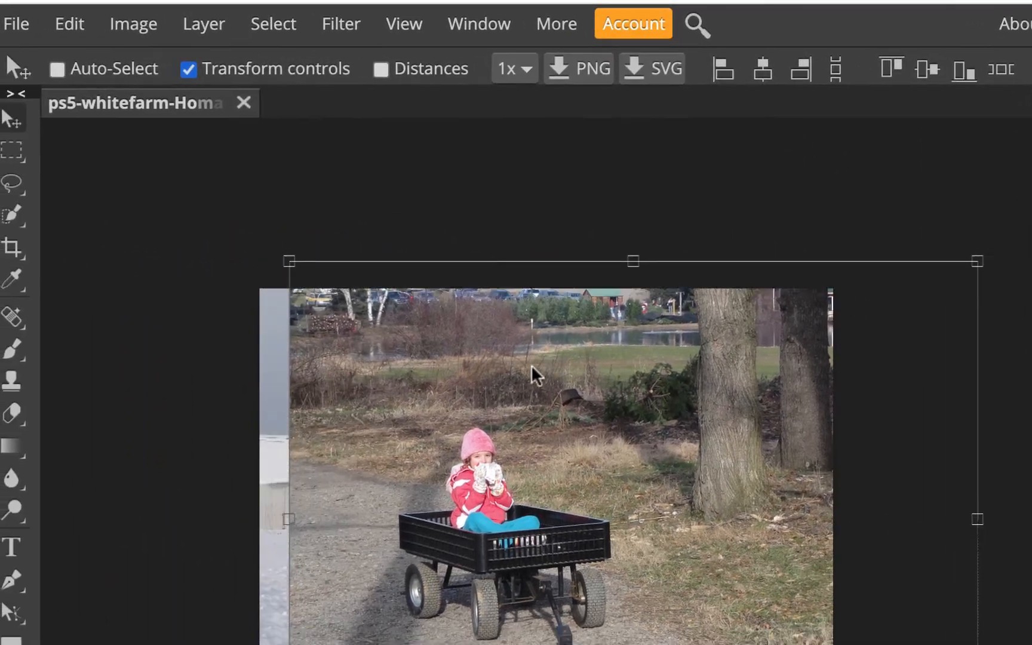
Enlarge the wagon photo to about 112%, position it with the whole wagon inside the canvas, and turn off transform controls
drag(532, 364, 679, 378)
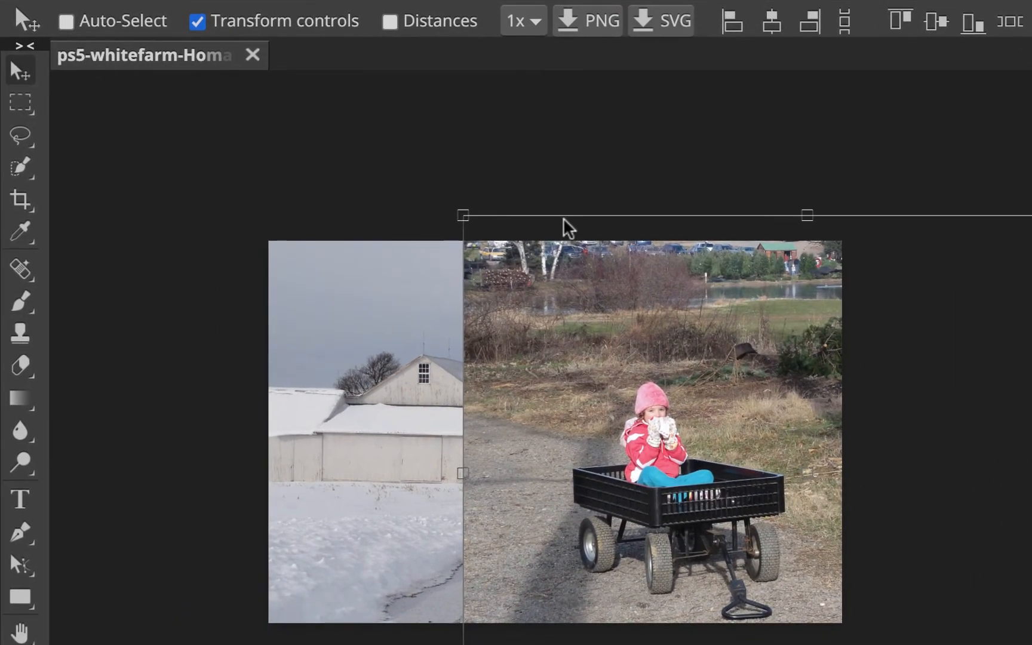
drag(466, 217, 379, 152)
drag(762, 494, 741, 471)
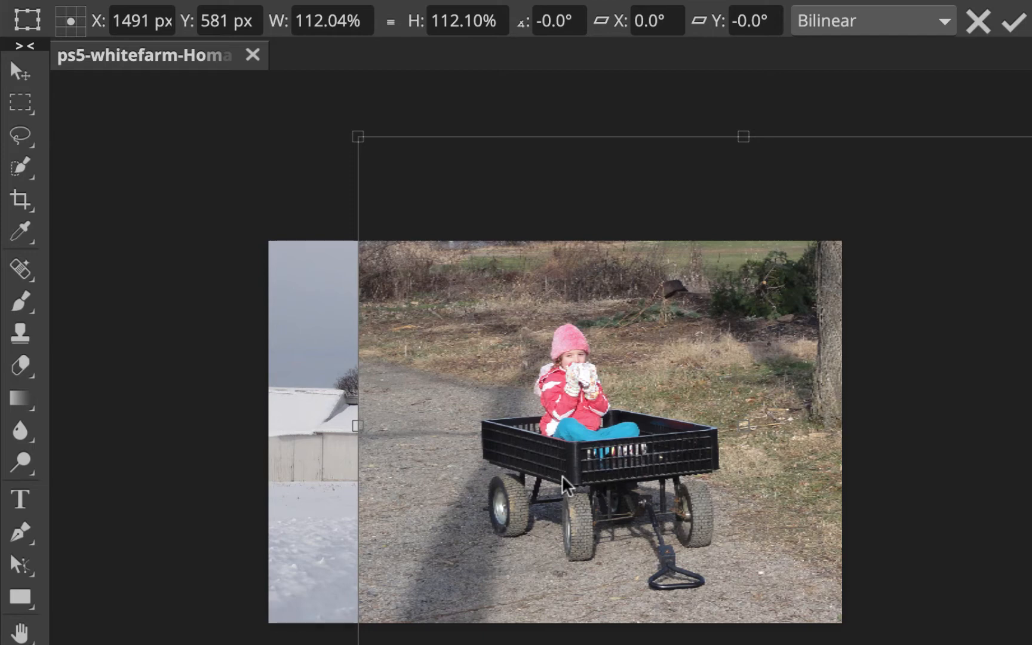
key(Return)
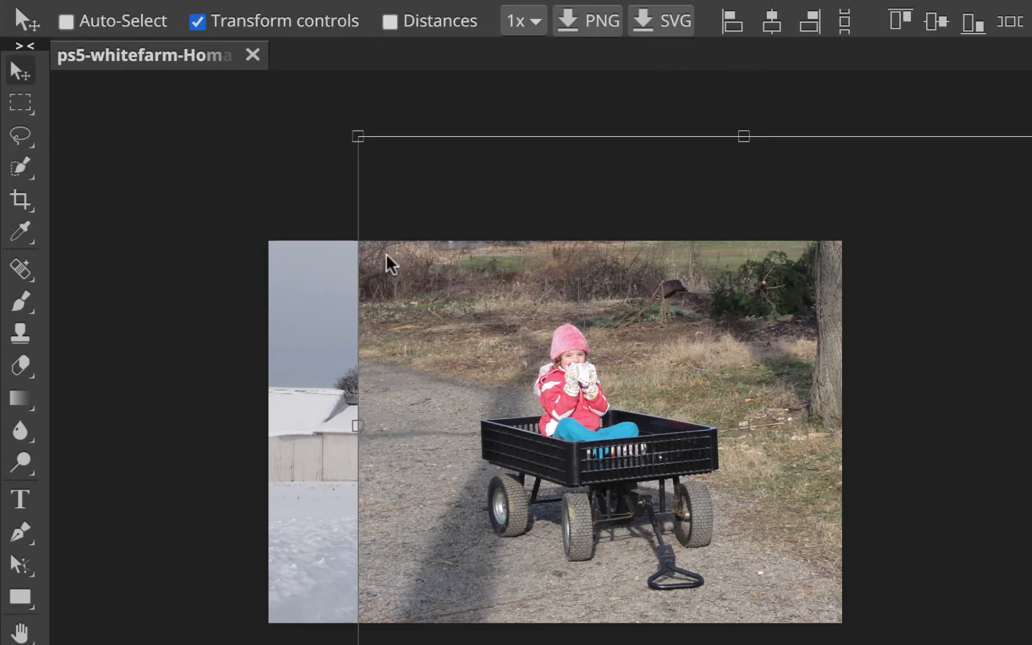
click(203, 21)
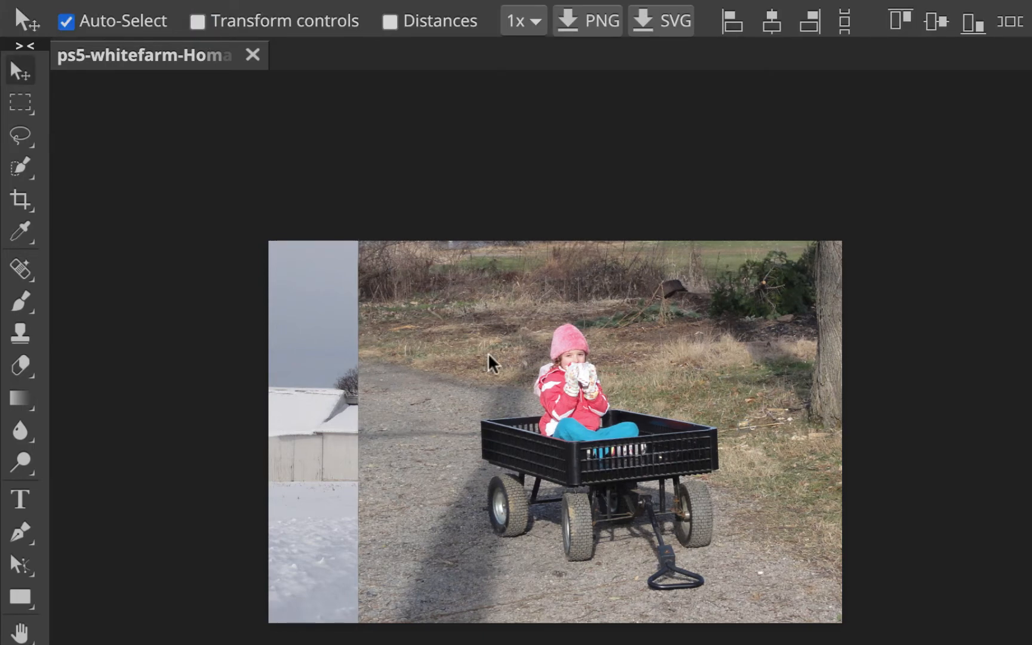
Draw a loose freehand Lasso selection around the girl and the wagon, leaving a margin of background
key(ctrl+plus)
key(ctrl+plus)
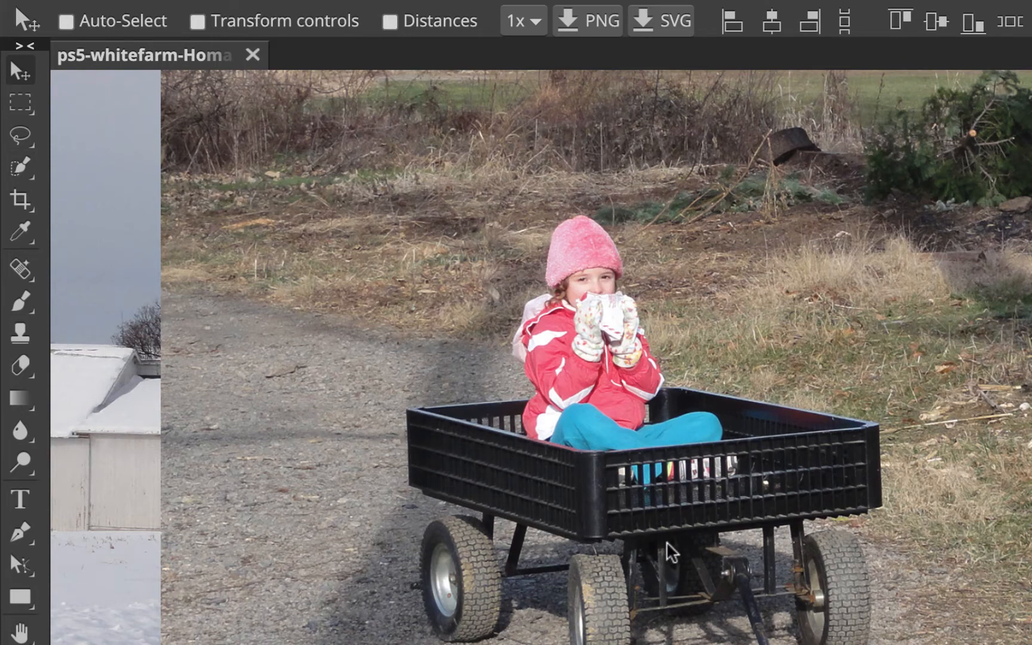
click(20, 136)
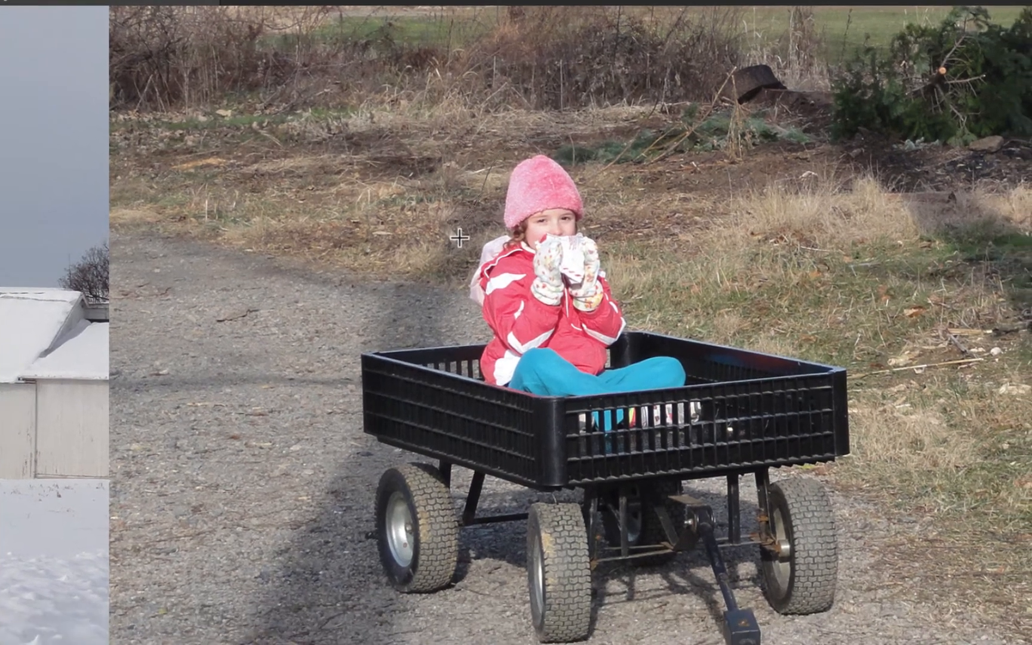
drag(459, 238, 346, 377)
drag(248, 260, 248, 353)
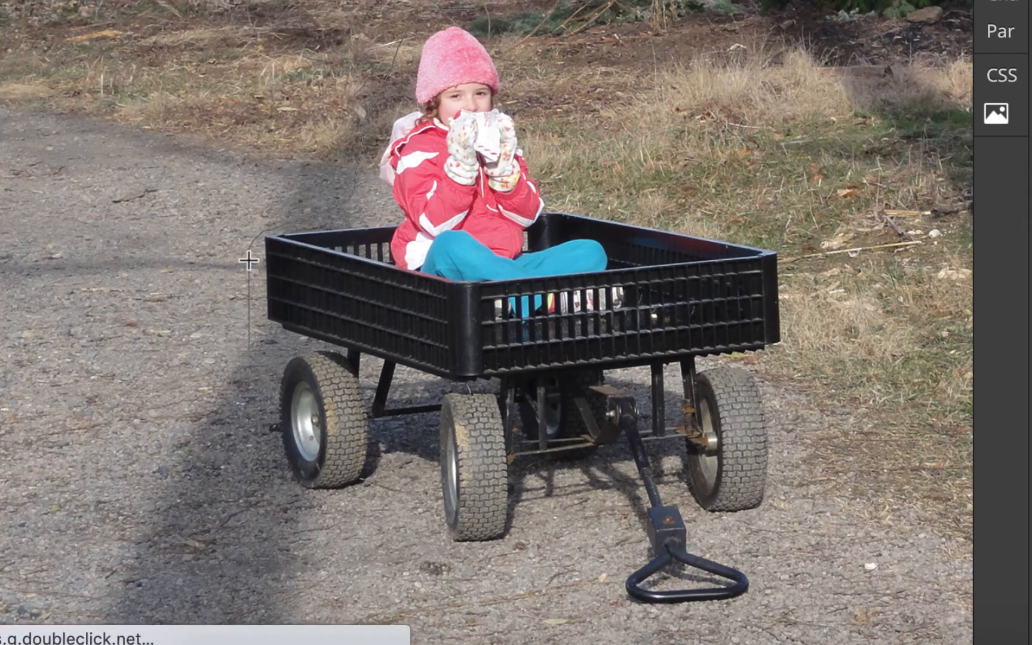
drag(249, 397, 262, 480)
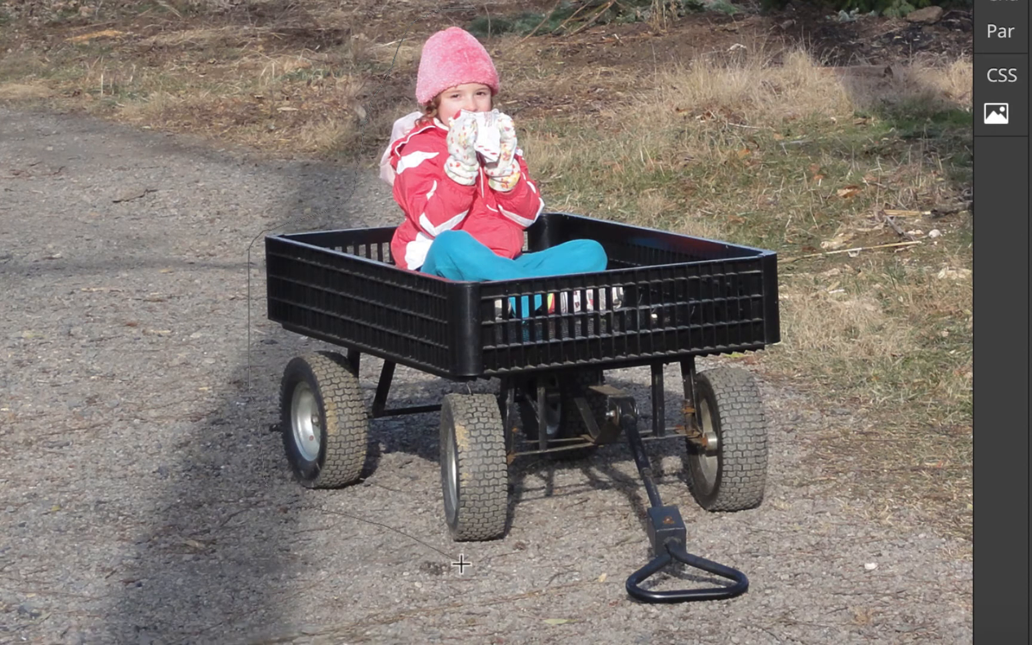
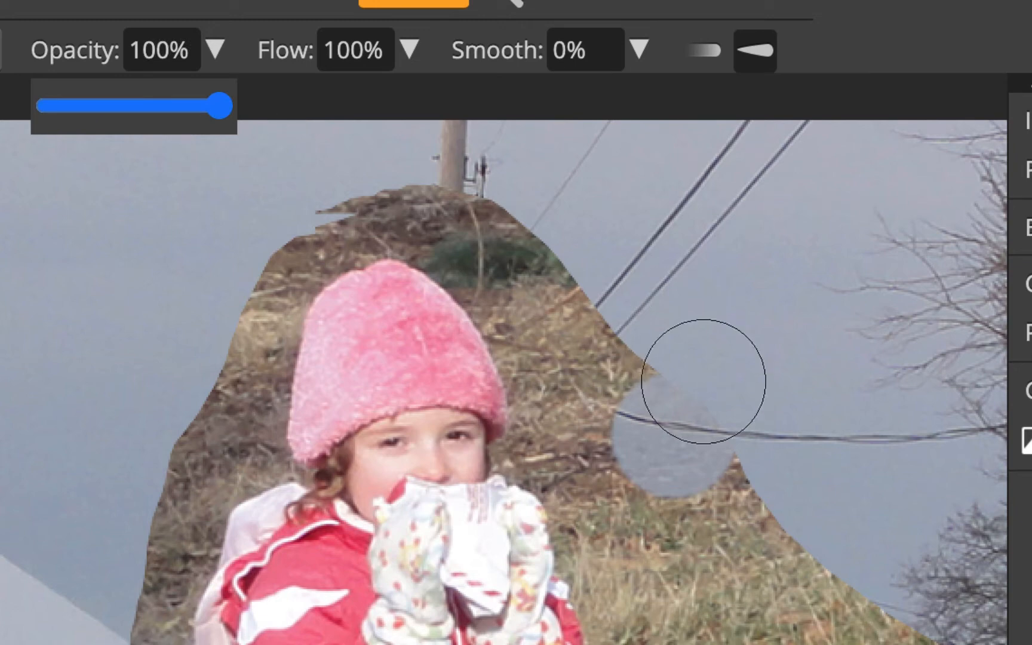
Brush black on the girlwagon mask to hide background around the pink hat, beside the hood and next to the face, reducing the brush size for close edges
mouse_move(645, 364)
mouse_down()
mouse_move(739, 461)
mouse_move(721, 523)
mouse_move(647, 443)
mouse_move(601, 341)
mouse_move(534, 256)
mouse_move(491, 214)
mouse_move(387, 172)
mouse_move(364, 198)
mouse_move(297, 223)
mouse_move(272, 253)
mouse_move(249, 294)
mouse_move(230, 377)
mouse_up()
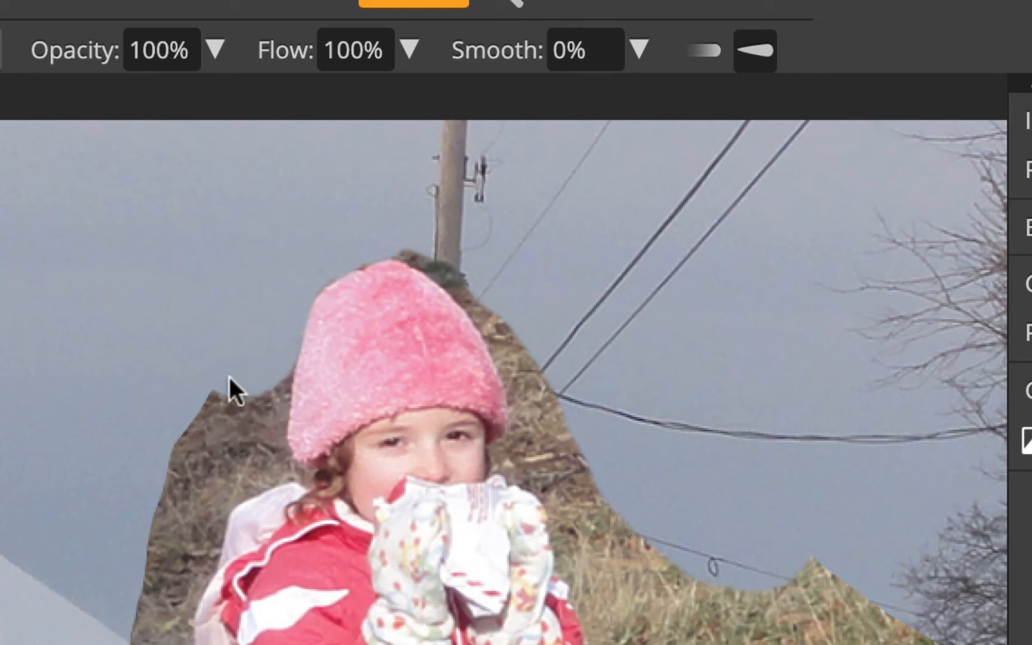
key(ctrl+plus)
key(bracketleft)
key(bracketleft)
key(bracketleft)
key(bracketleft)
key(bracketleft)
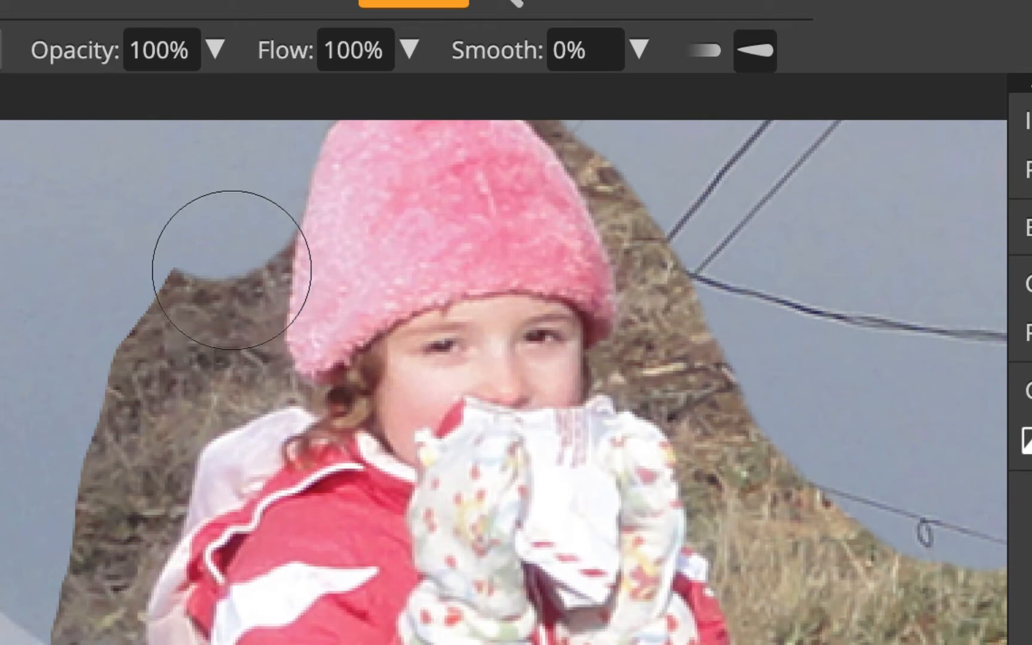
drag(247, 230, 240, 281)
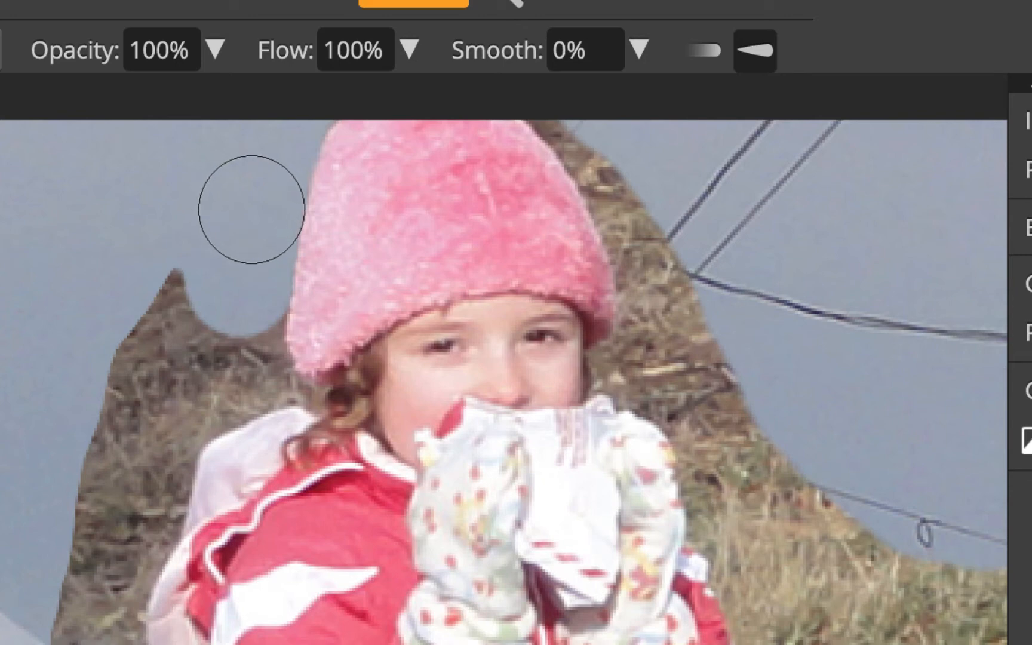
drag(230, 329, 215, 387)
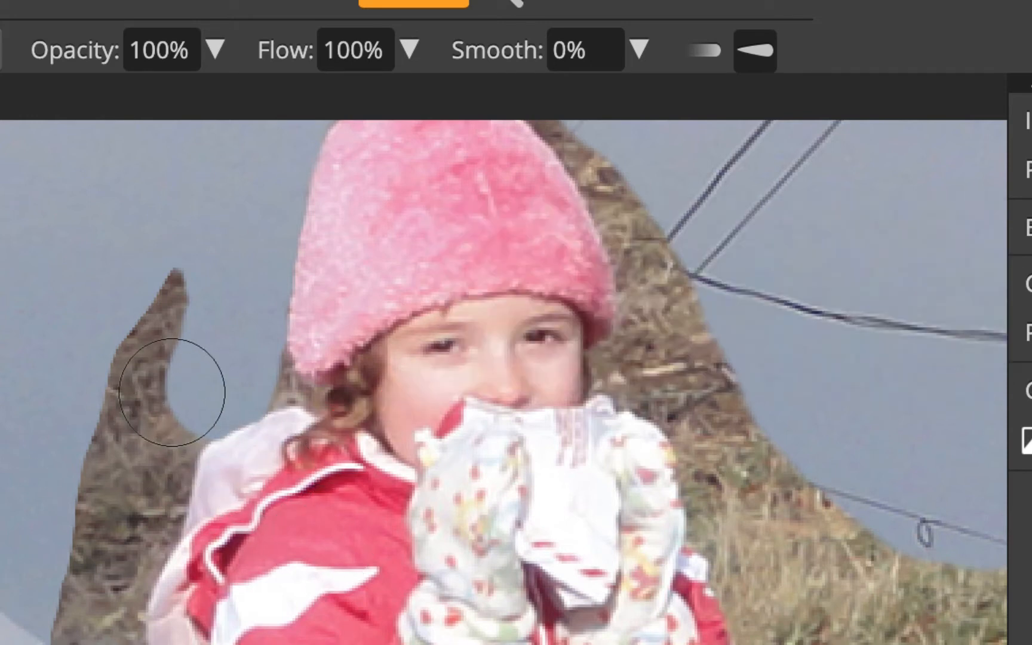
drag(174, 397, 143, 449)
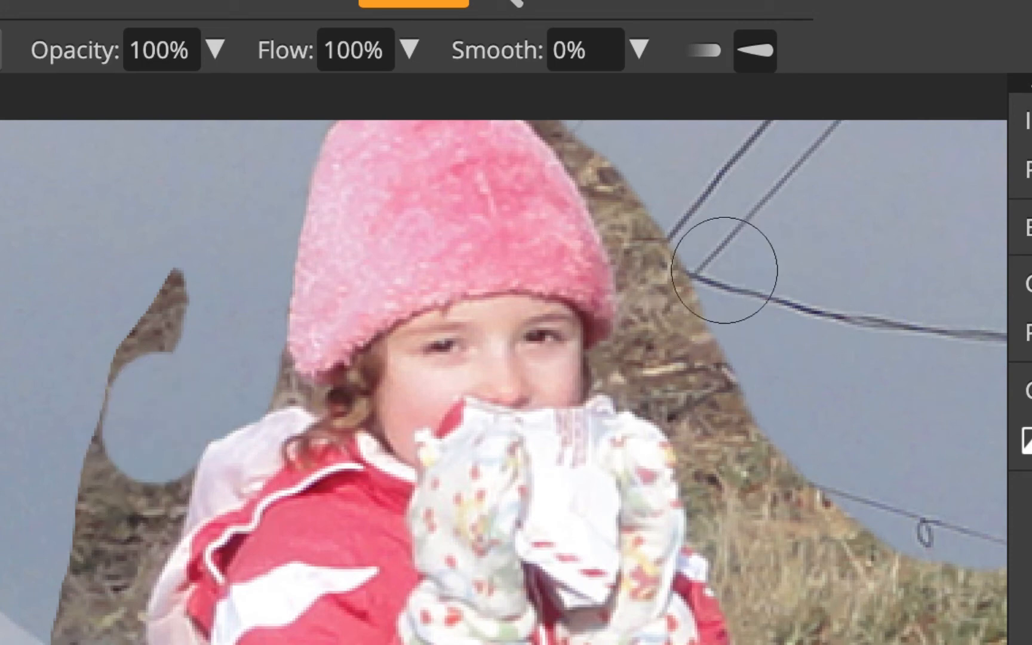
mouse_move(643, 212)
mouse_down()
mouse_move(645, 203)
mouse_move(666, 246)
mouse_move(671, 303)
mouse_move(687, 301)
mouse_move(674, 303)
mouse_move(659, 368)
mouse_move(739, 427)
mouse_move(707, 412)
mouse_up()
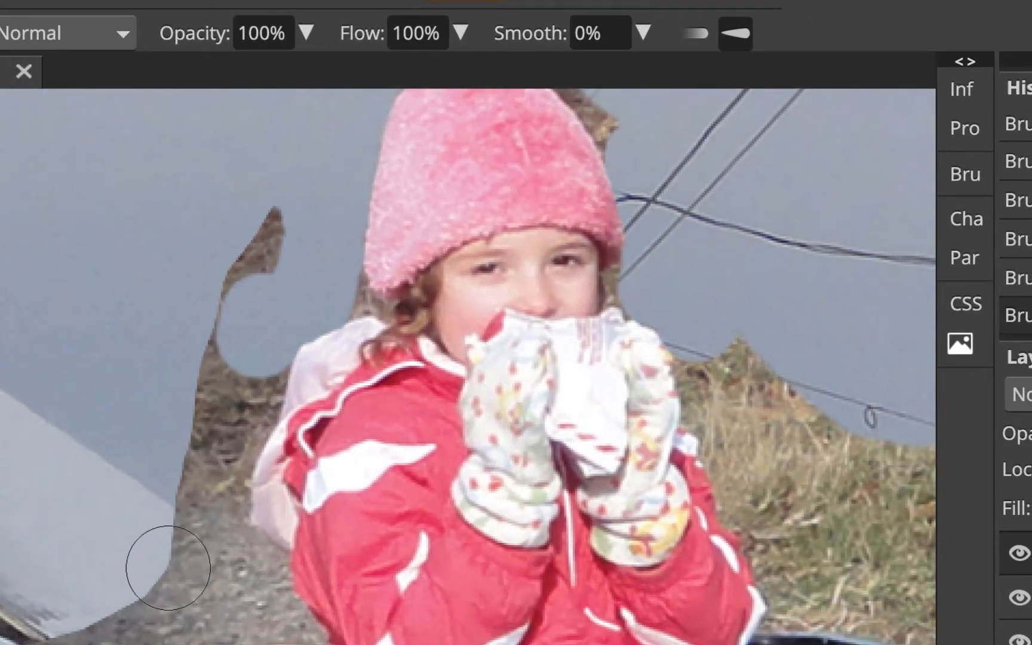
With a smaller brush, mask out a straight strip above the wagon's back rim from the jacket to the left corner
key(bracketleft)
key(bracketleft)
key(bracketleft)
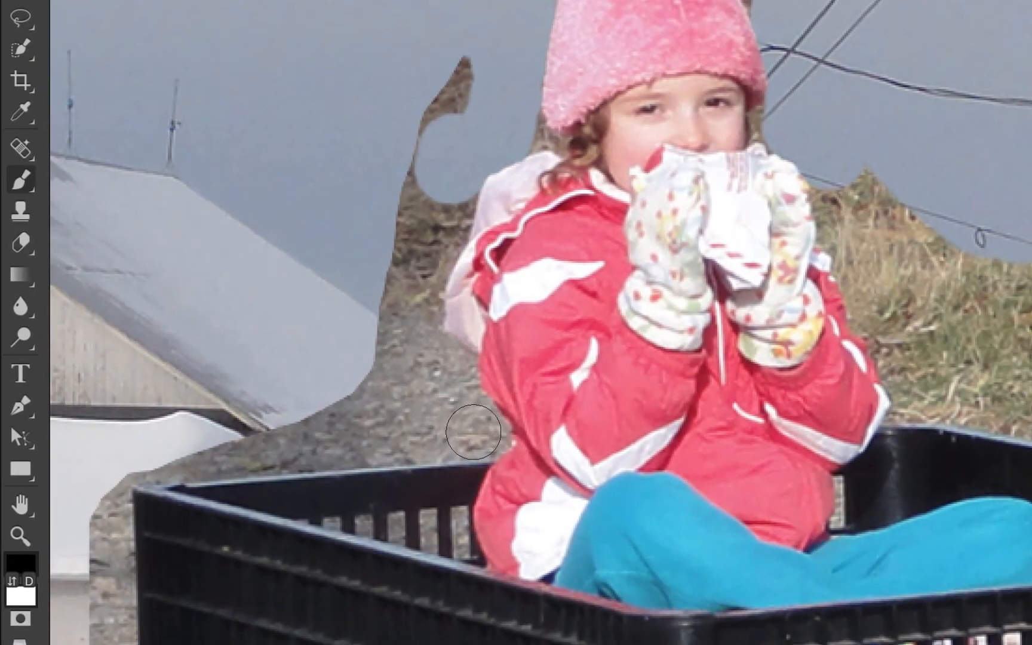
click(473, 432)
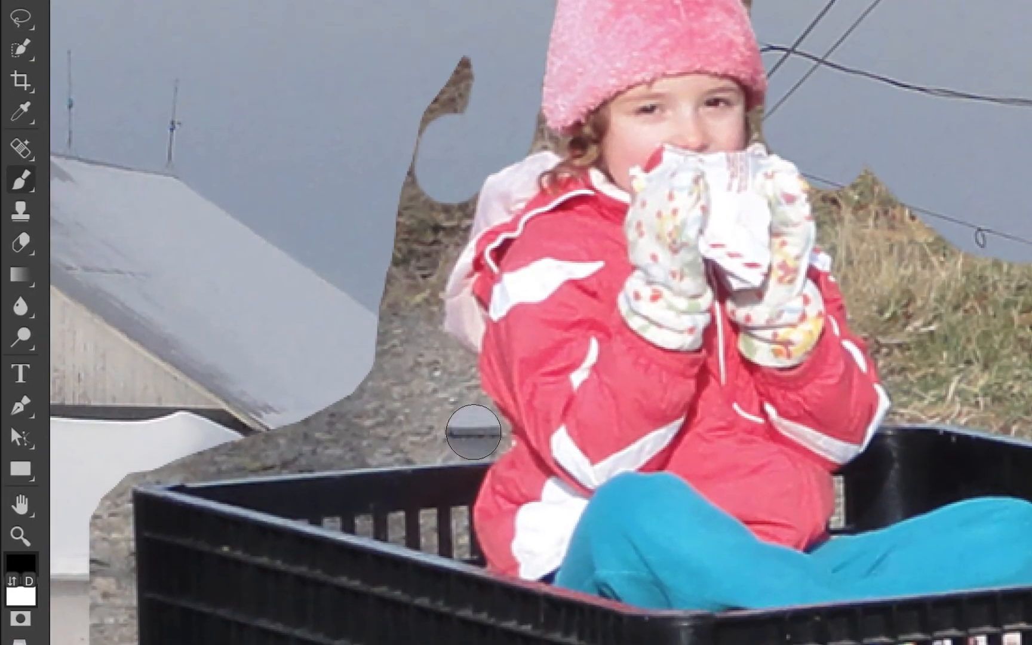
shift+click(113, 460)
Mask out a straight strip beside the wagon's left edge and the gravel between the barn roof and the girl's back
scroll(161, 422, down, 5)
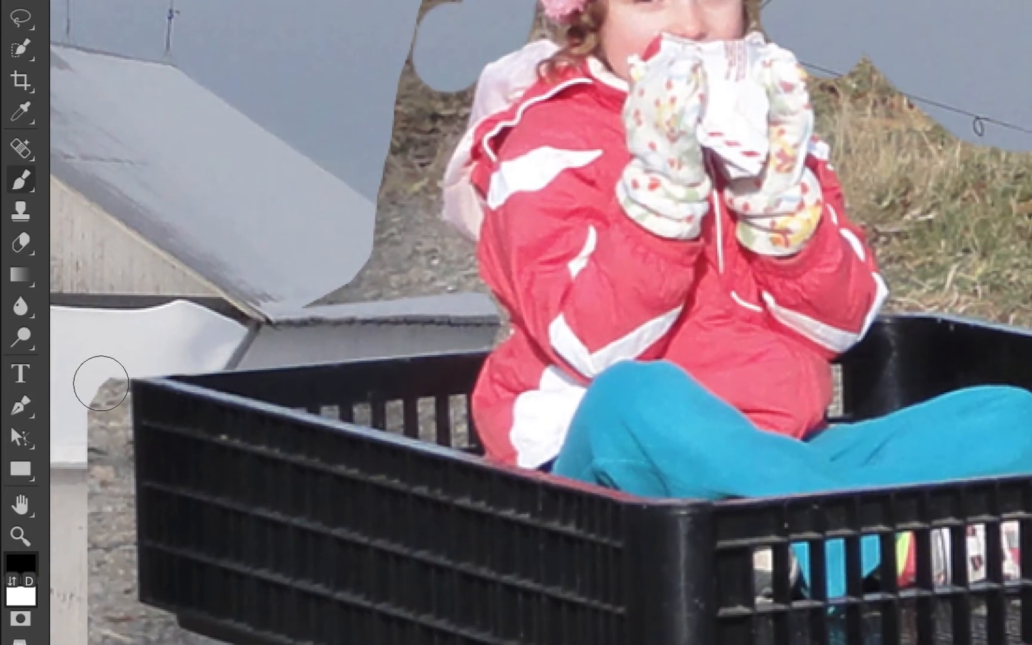
click(102, 383)
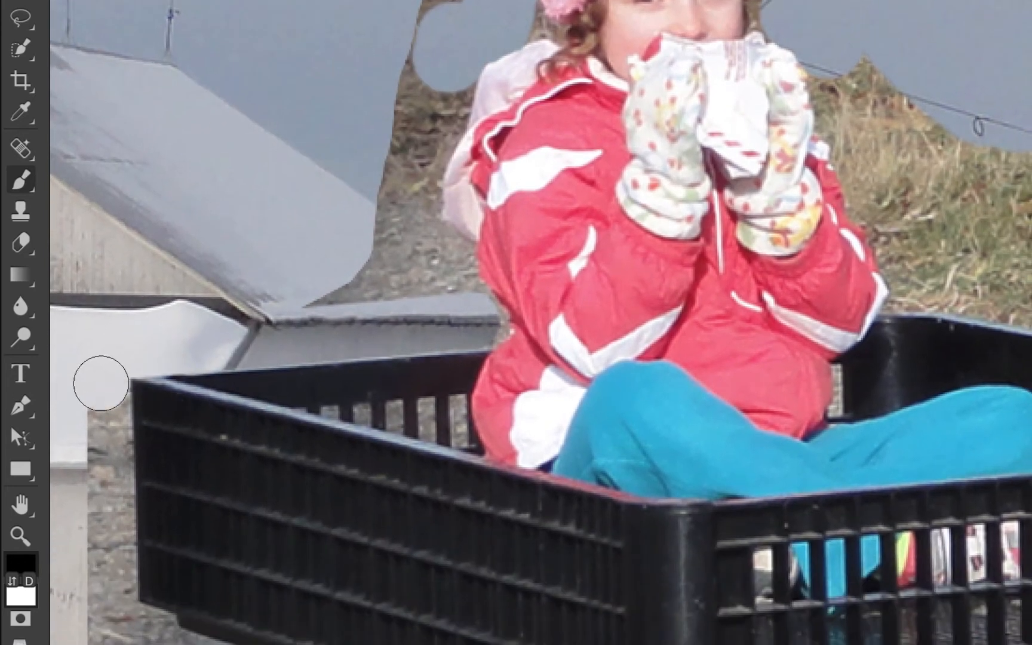
shift+click(114, 610)
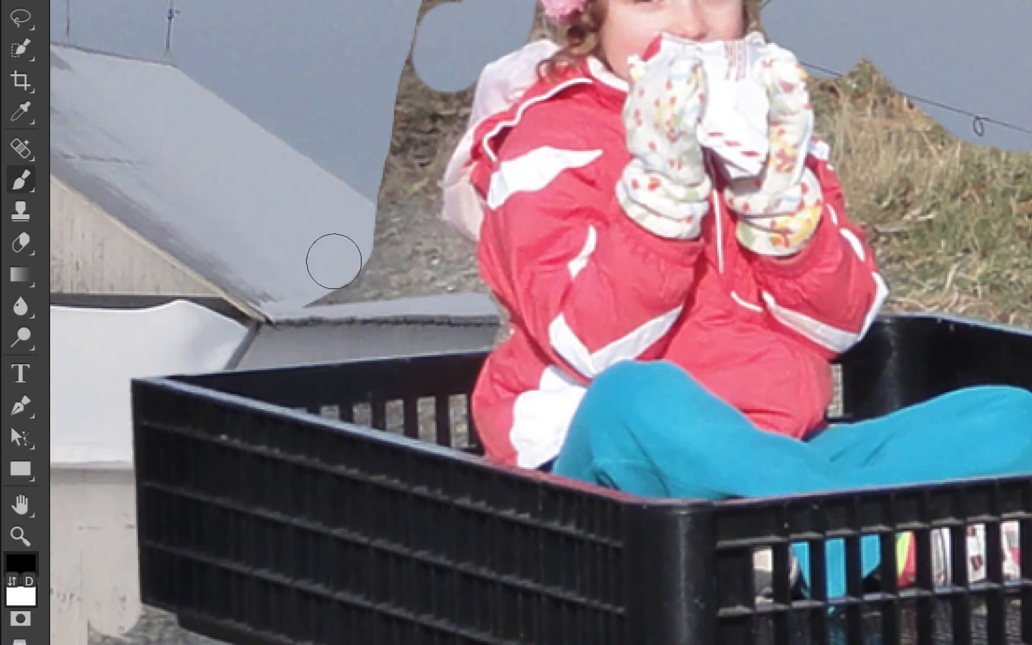
drag(333, 299, 452, 263)
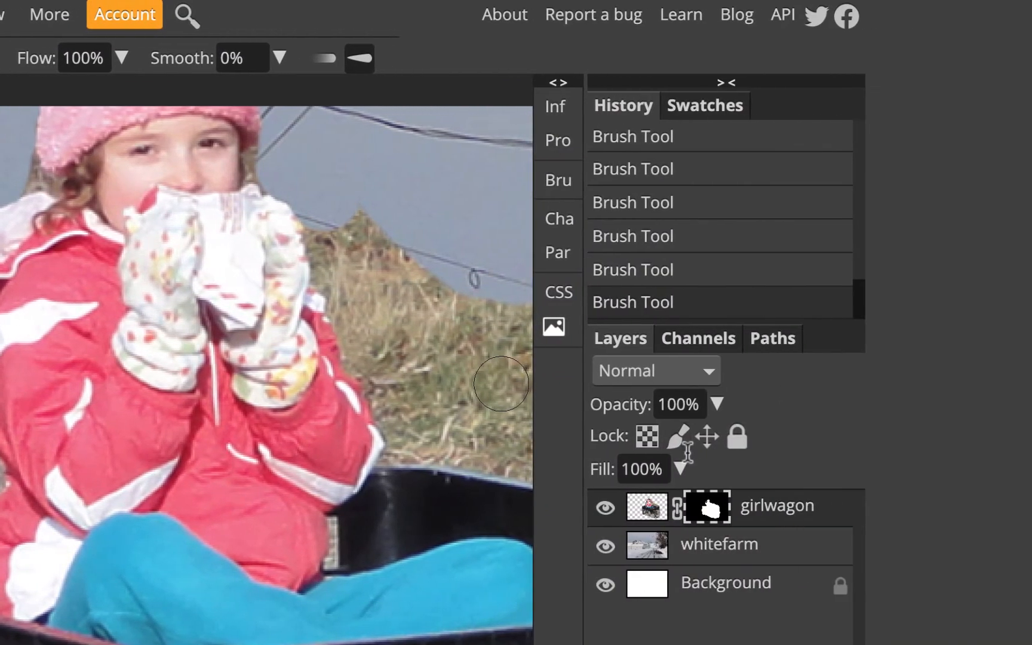
Display the girlwagon mask as a red overlay and brush out background behind the hood and beside the raised mitten
click(698, 340)
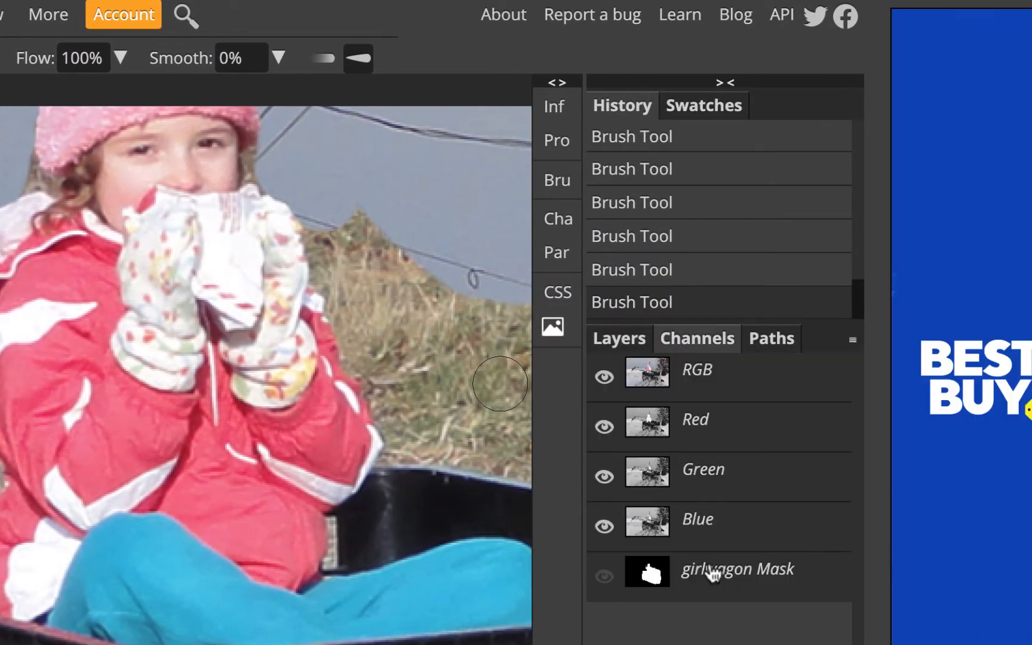
click(604, 576)
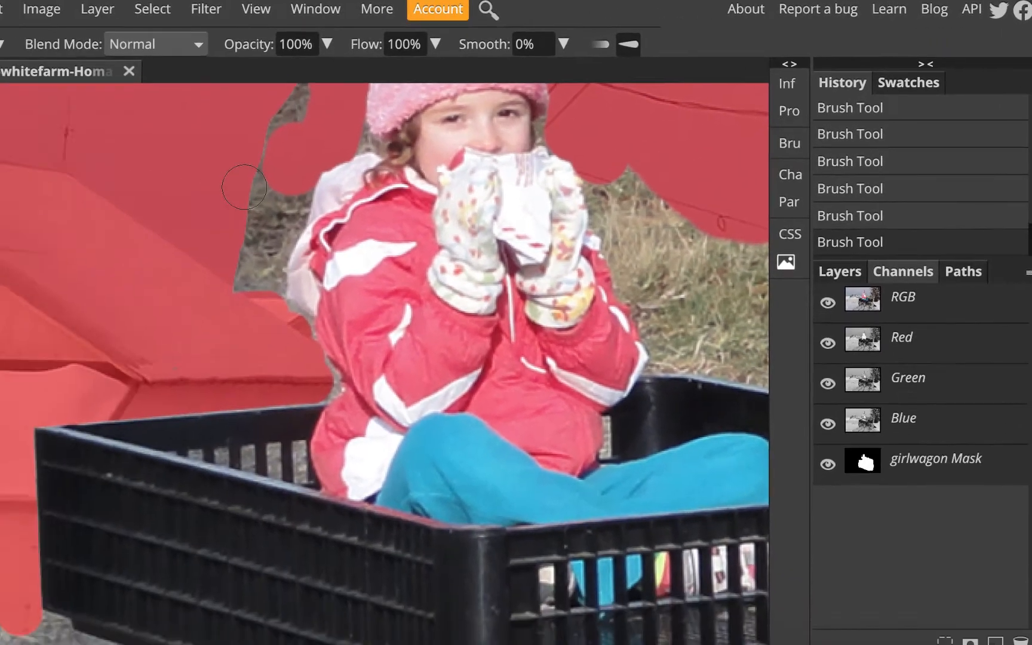
drag(244, 187, 249, 247)
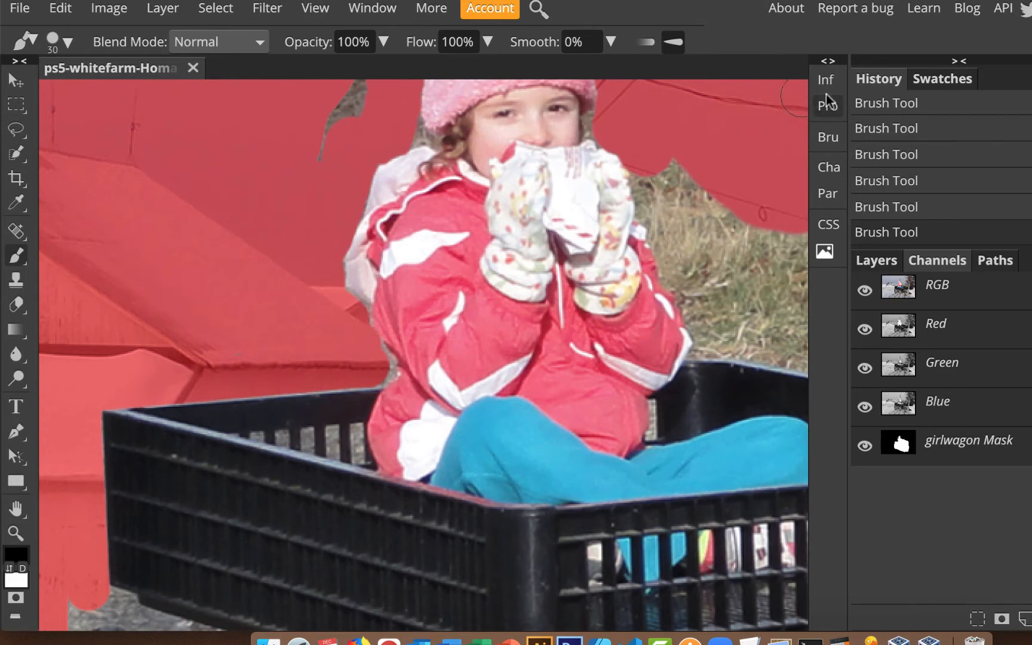
drag(670, 172, 649, 172)
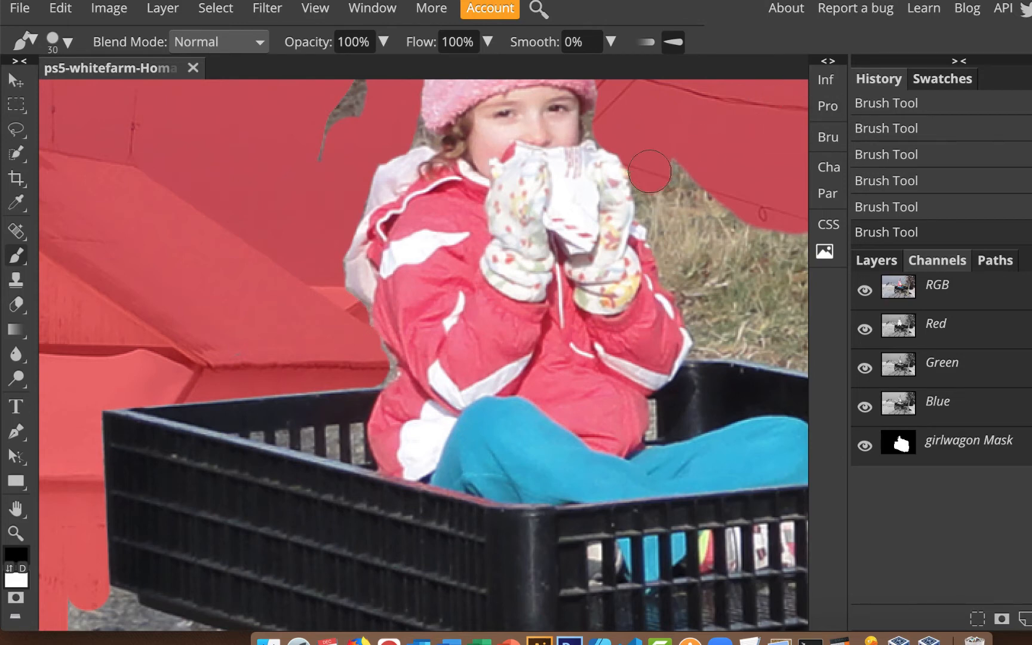
Hide the red mask overlay, brush out more grass beside the raised mitten, and show the overlay again
click(864, 446)
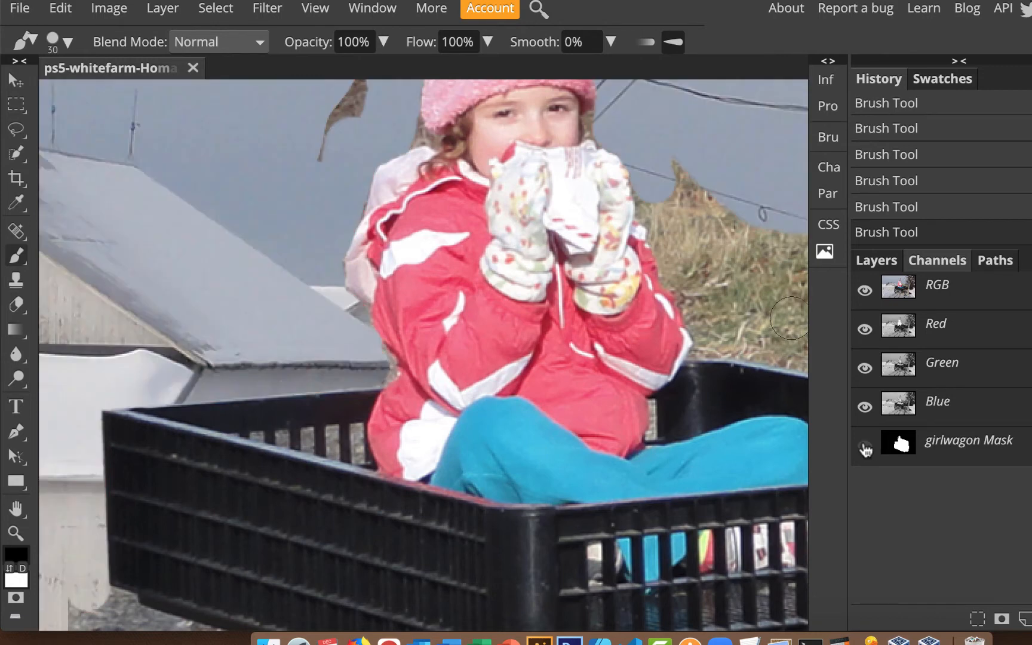
mouse_move(681, 230)
mouse_down()
mouse_move(661, 209)
mouse_move(672, 180)
mouse_up()
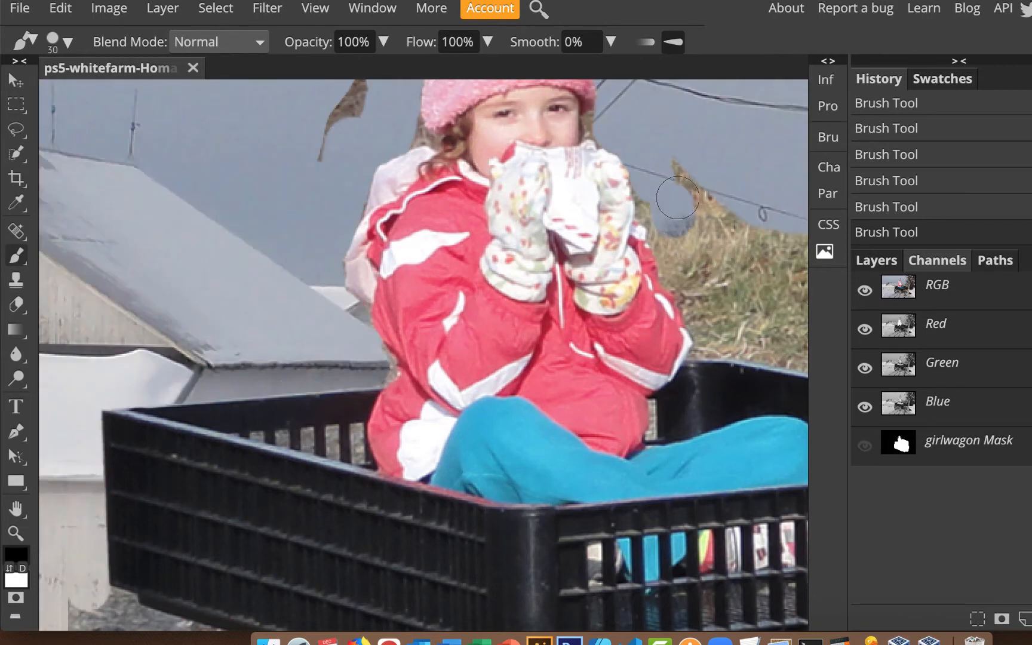
click(865, 448)
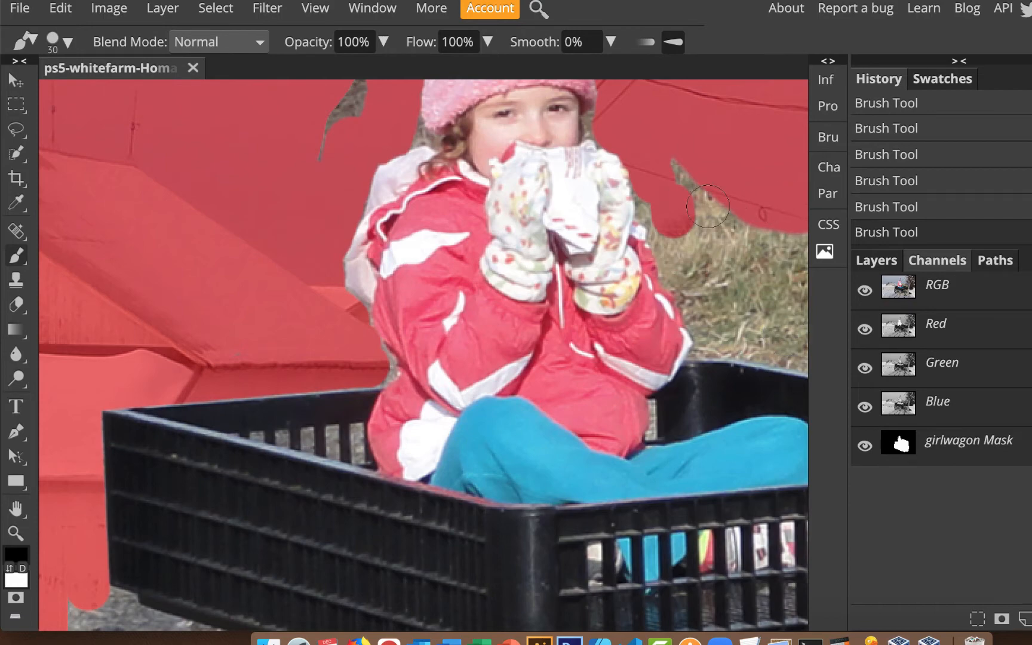
Mask out the grass along the right mitten and sleeve, and the small gaps beside the face and behind the jacket
mouse_move(670, 175)
mouse_down()
mouse_move(693, 192)
mouse_move(708, 271)
mouse_up()
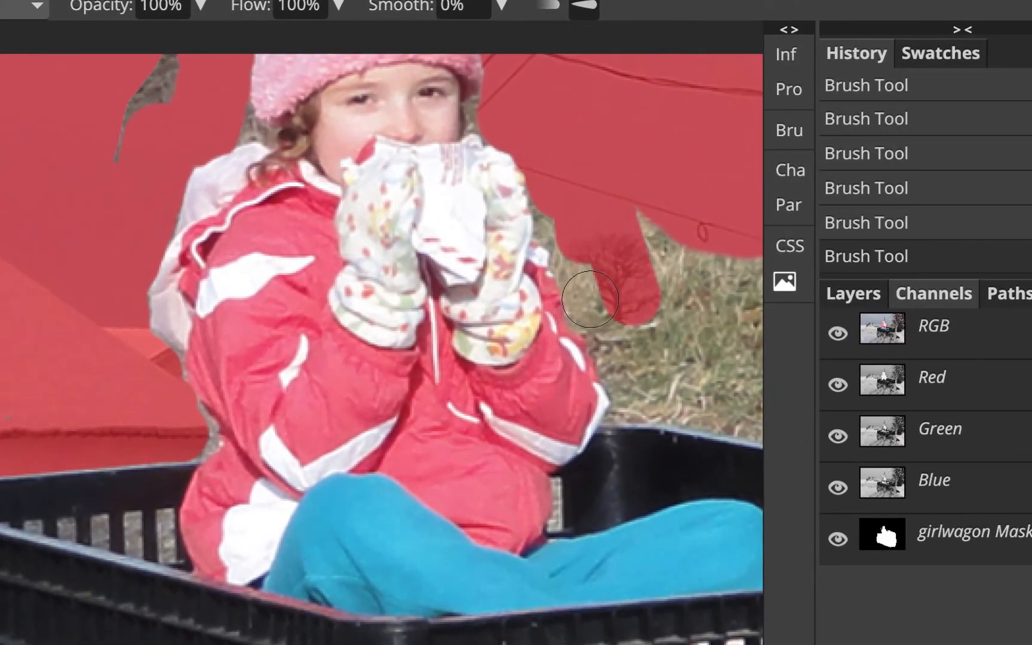
click(595, 299)
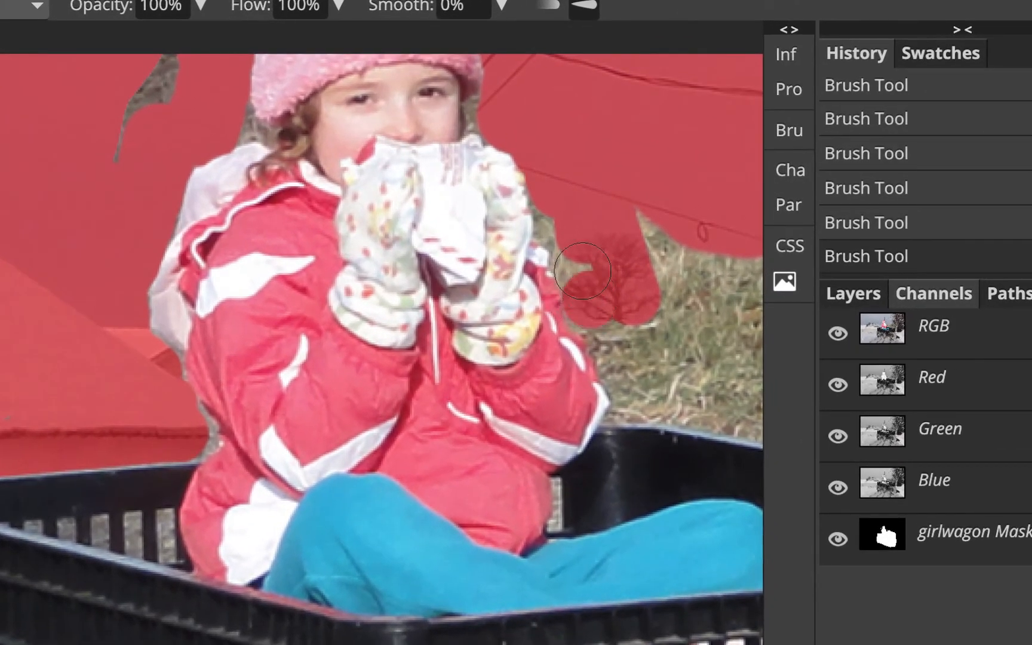
click(582, 270)
click(559, 219)
click(503, 105)
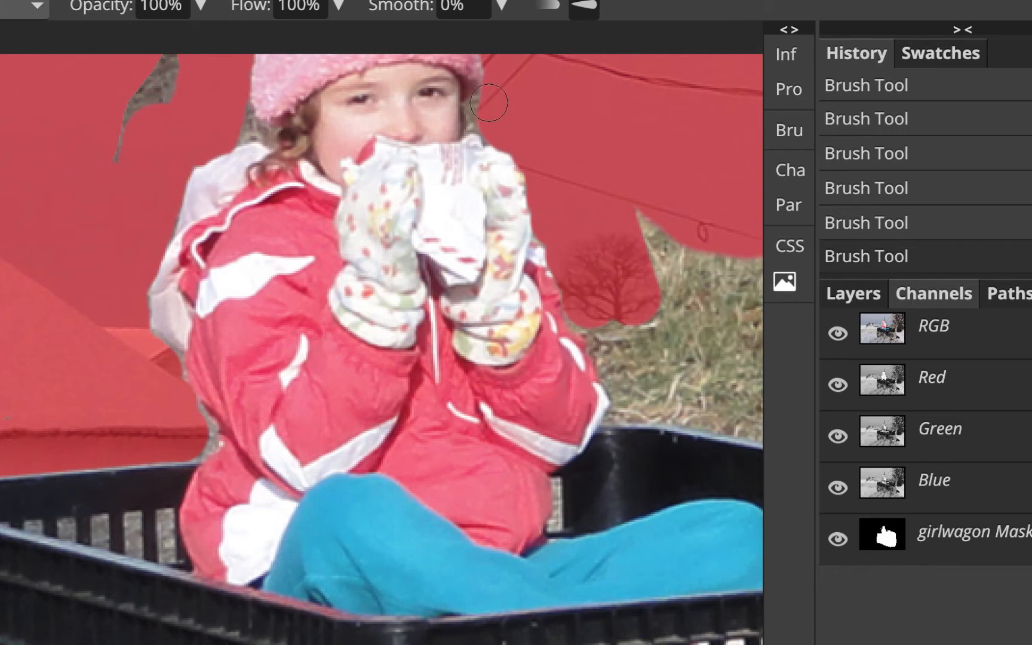
drag(485, 117, 477, 111)
drag(191, 421, 196, 443)
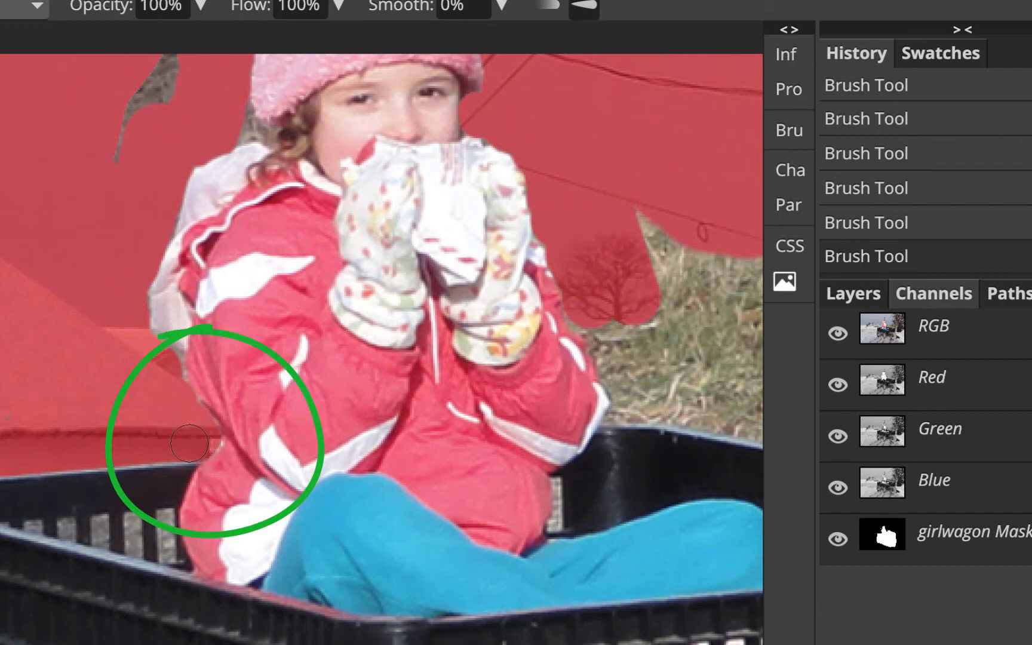
Mask out the grass at the jacket cuff and a straight strip along the wagon's back rim to its right corner
key(space)
mouse_move(516, 424)
mouse_down()
mouse_move(258, 387)
mouse_move(73, 326)
mouse_move(1, 328)
mouse_move(1, 345)
mouse_up()
click(67, 323)
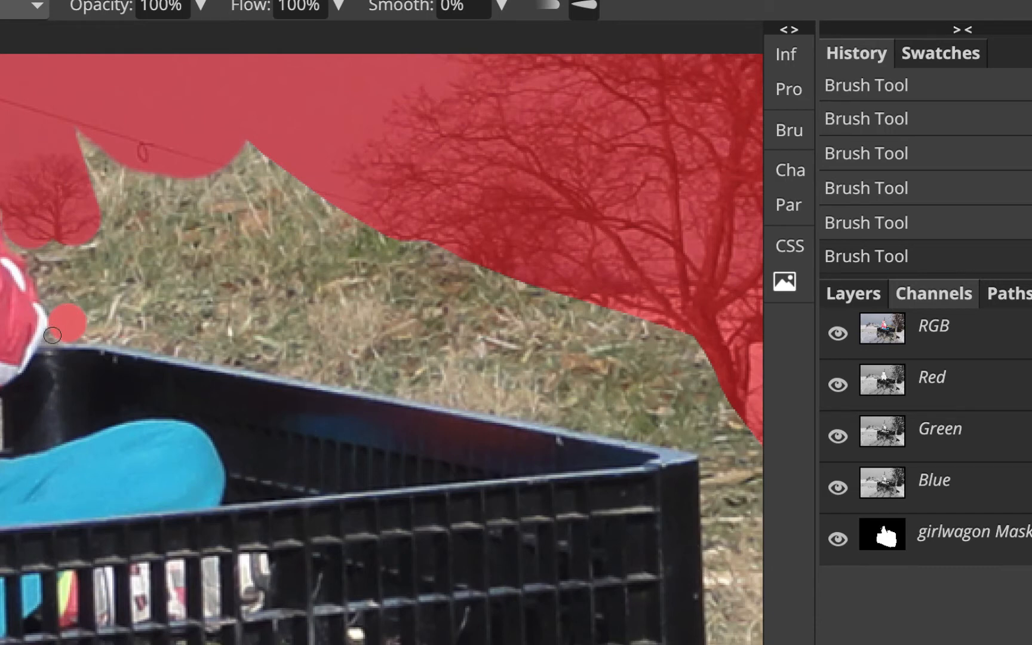
click(84, 336)
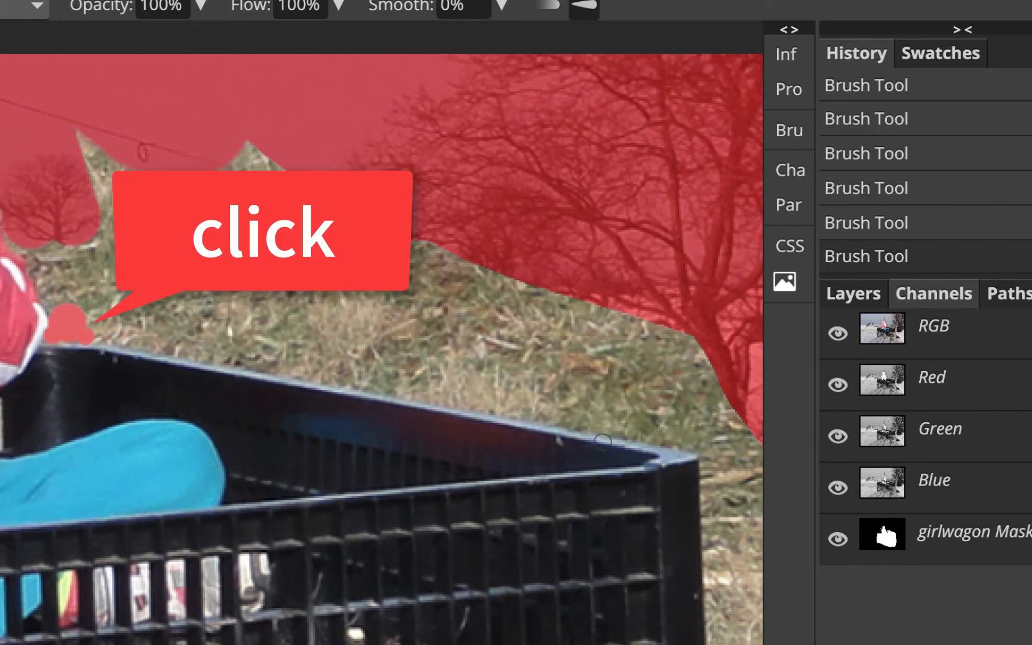
shift+click(700, 451)
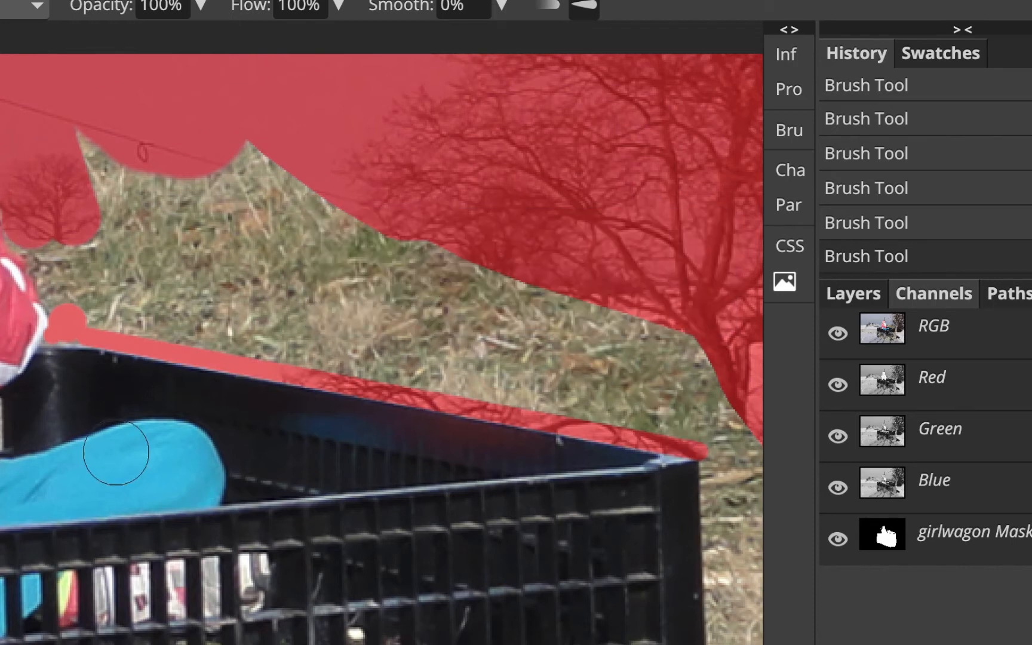
Mask out a second straight strip of grass above the wagon's back rim and the grass along the upper slope
click(73, 292)
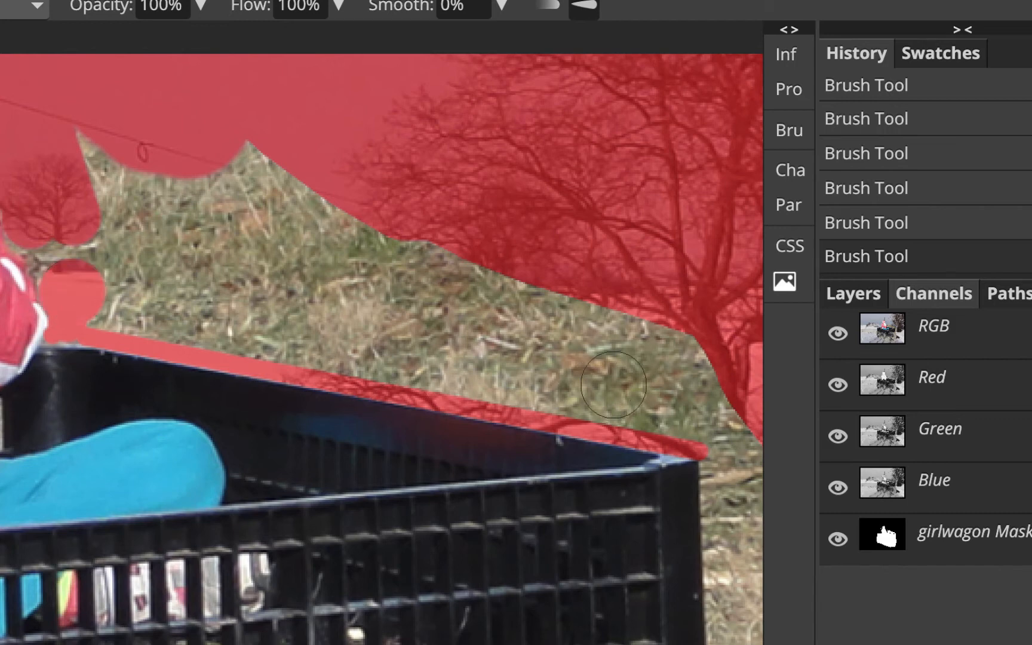
shift+click(700, 420)
mouse_move(693, 388)
mouse_down()
mouse_move(669, 352)
mouse_move(406, 257)
mouse_move(218, 156)
mouse_move(194, 154)
mouse_up()
Enlarge the brush and mask out the remaining grass between the girl's sleeve and the bare trees behind the wagon
key(bracketright)
key(bracketright)
key(bracketright)
key(bracketright)
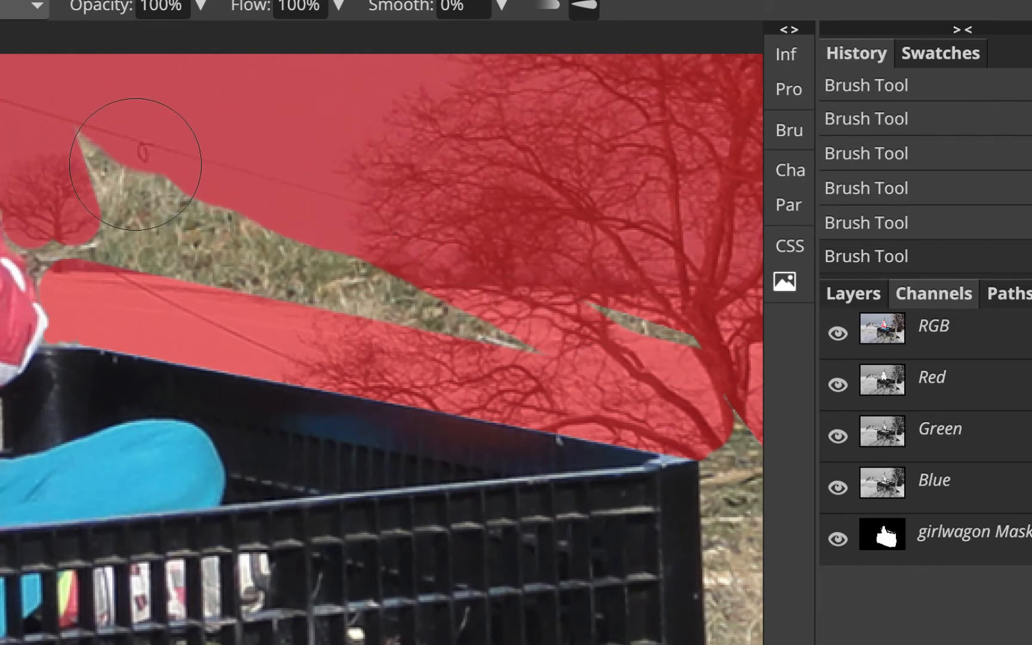
drag(134, 144, 143, 189)
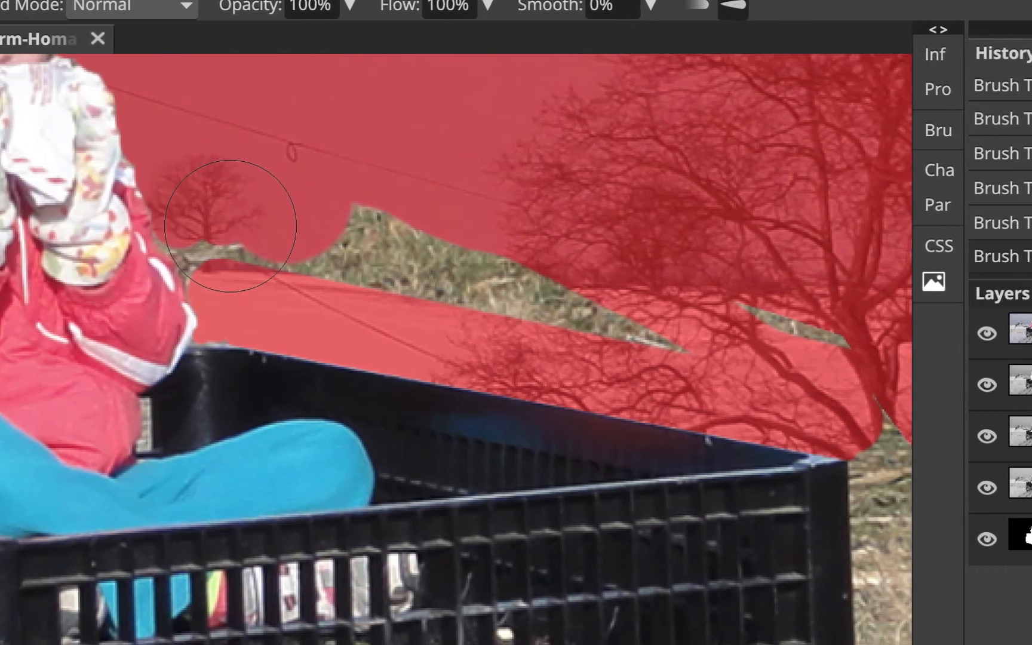
drag(231, 226, 210, 208)
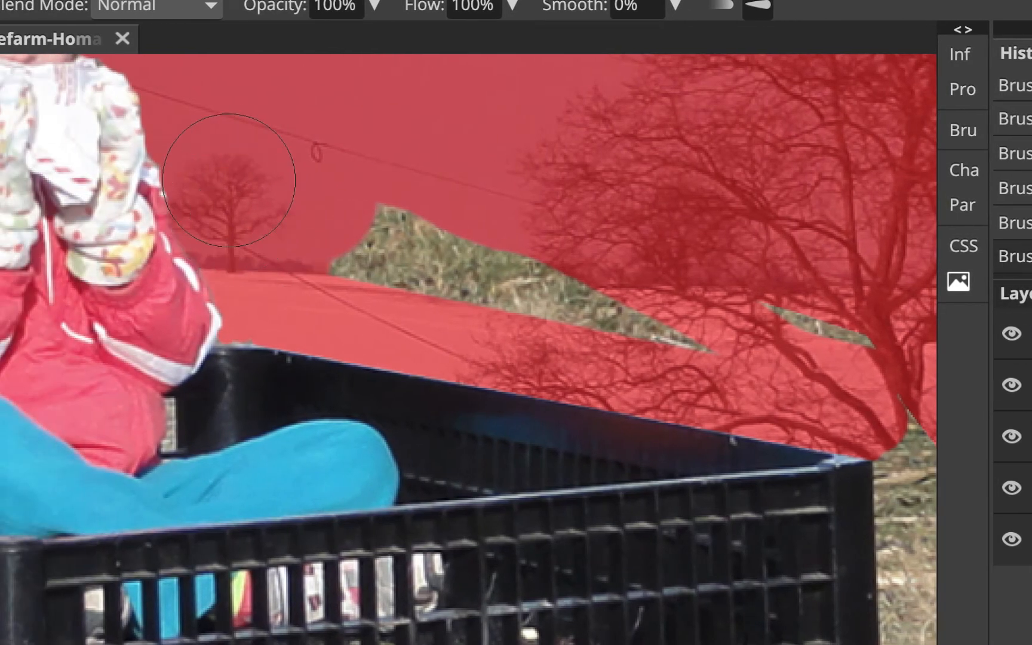
mouse_move(350, 201)
mouse_down()
mouse_move(562, 294)
mouse_move(710, 317)
mouse_move(790, 313)
mouse_move(828, 326)
mouse_move(746, 313)
mouse_up()
drag(699, 352, 370, 262)
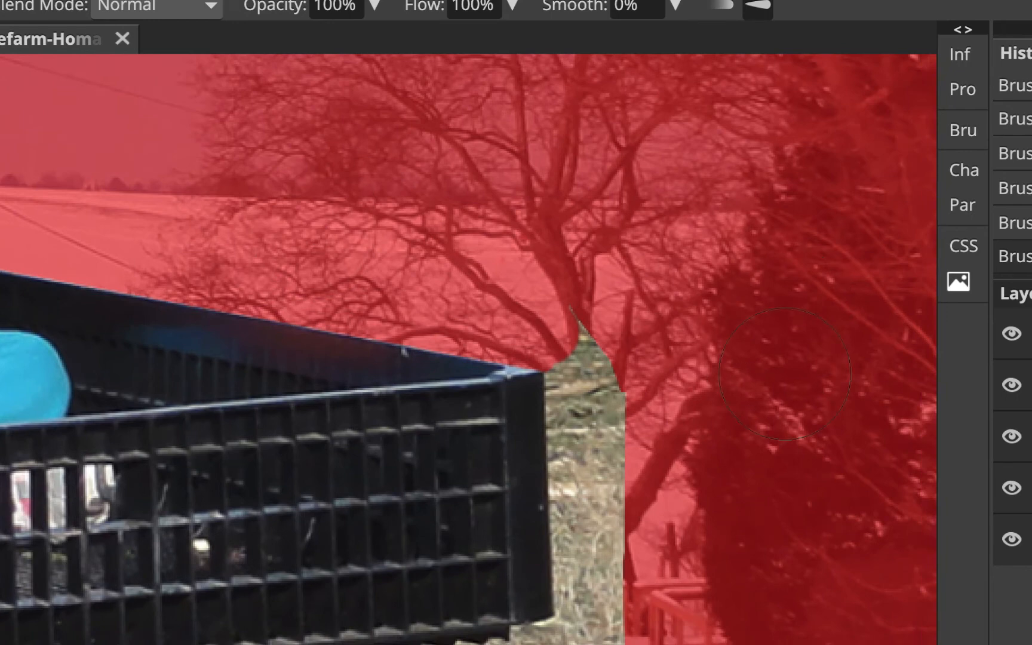
Mask out the grass beside the wagon box's right corner down to its lower edge, and hide the red mask overlay
drag(784, 371, 591, 361)
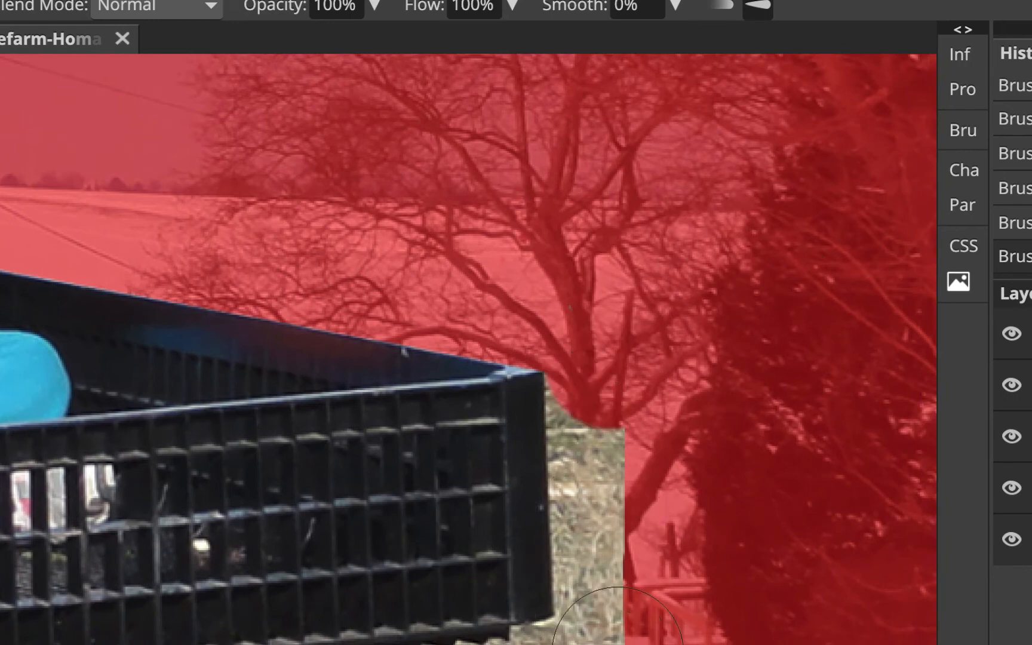
shift+click(618, 634)
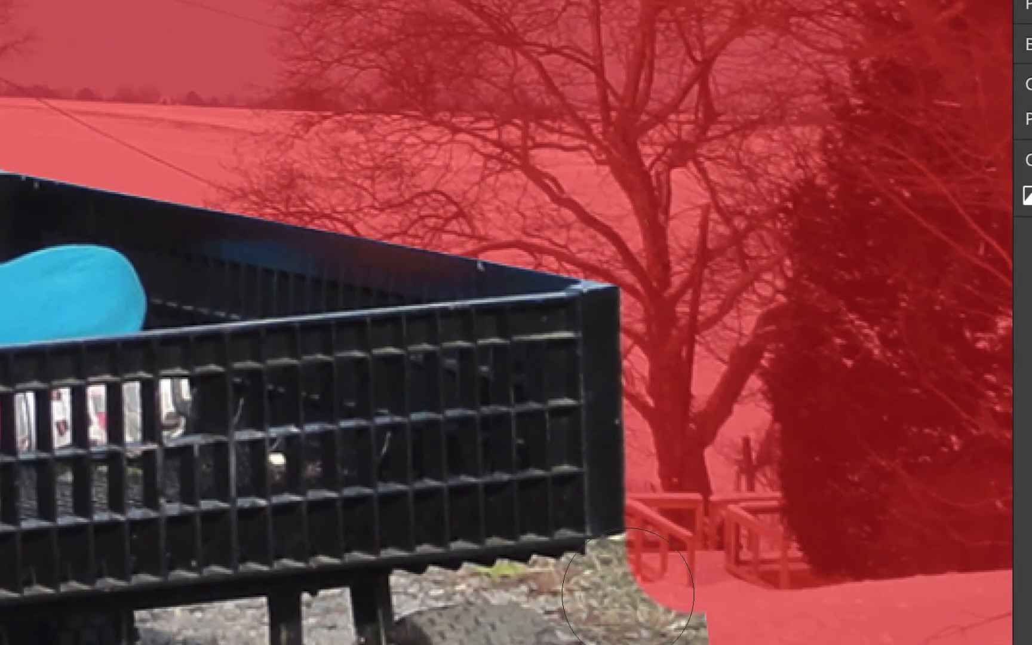
click(691, 588)
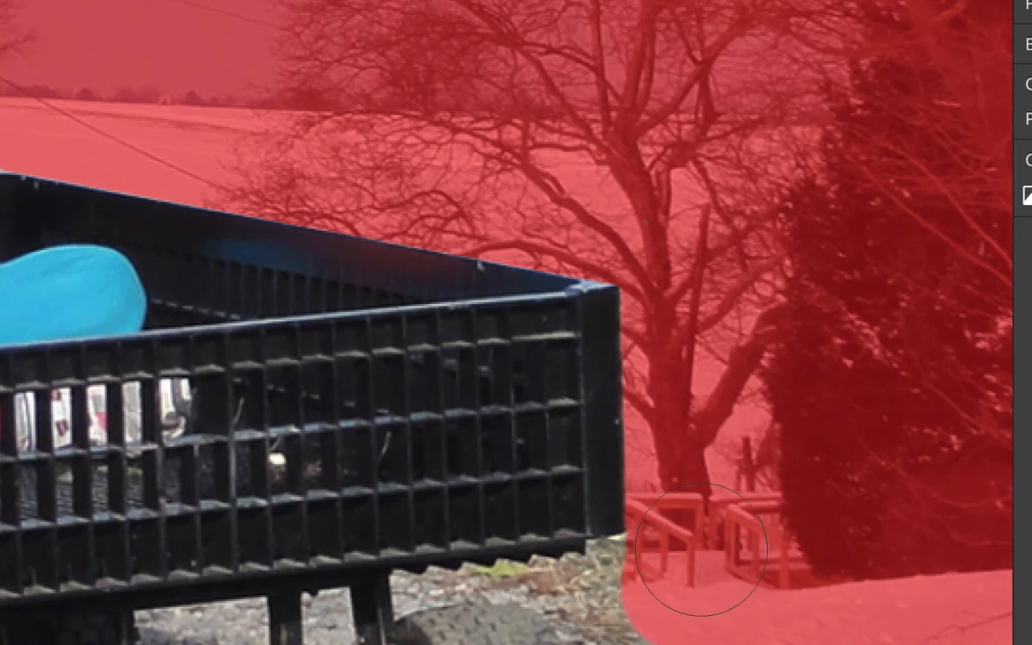
key(super+minus)
key(super+minus)
key(super+minus)
key(super+minus)
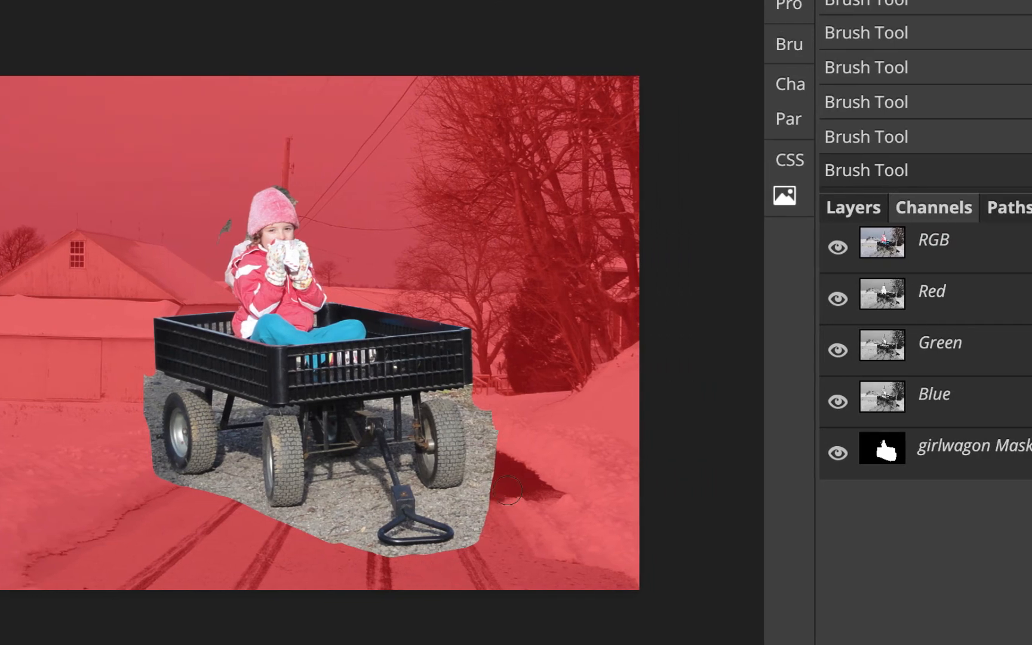
click(838, 453)
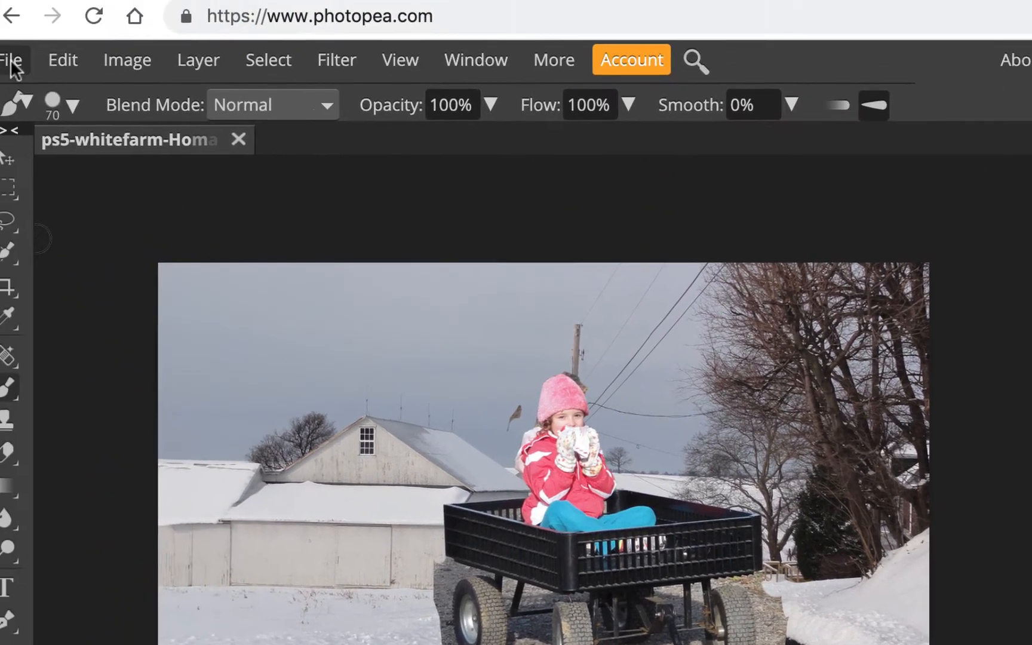
Save the composite as a PSD, upload the ps5-whitefarm PSD from Downloads to Google Drive's grd121 folder, and open that folder
click(24, 70)
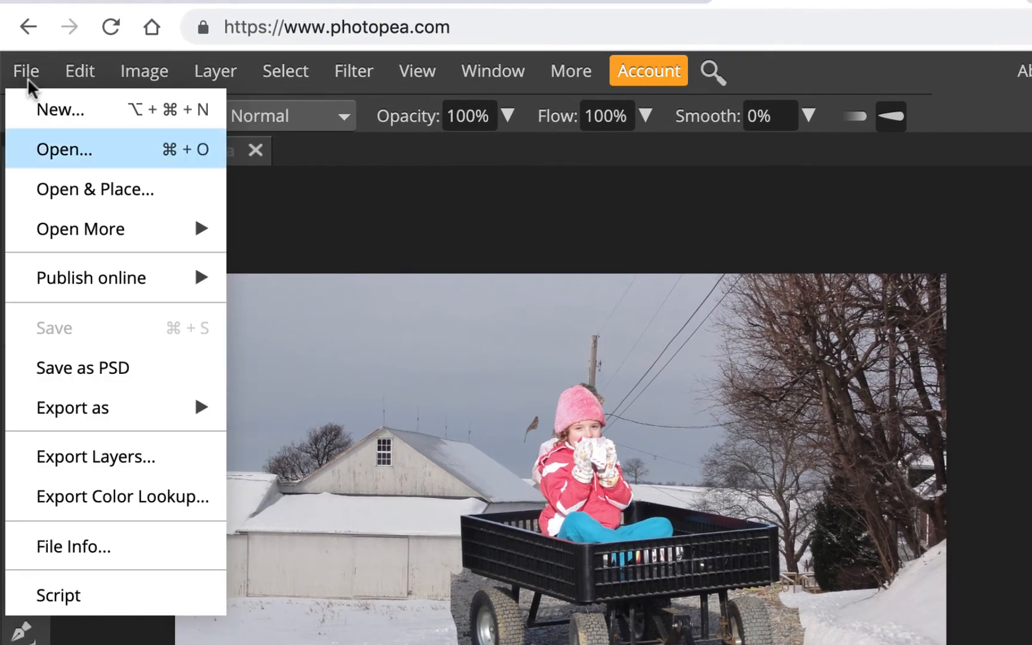
click(106, 358)
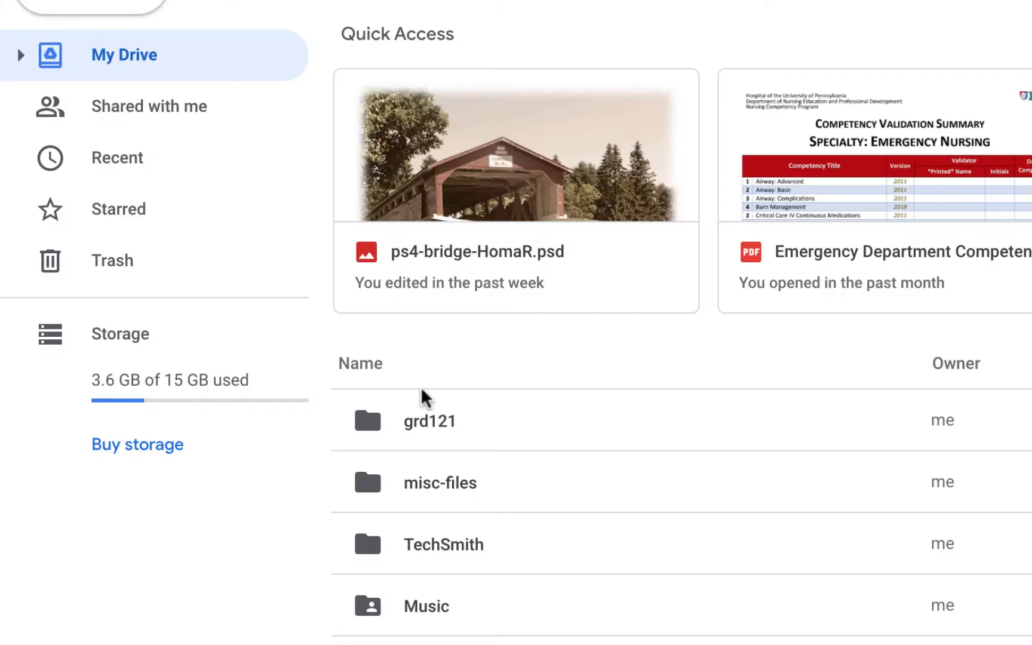
key(super+Tab)
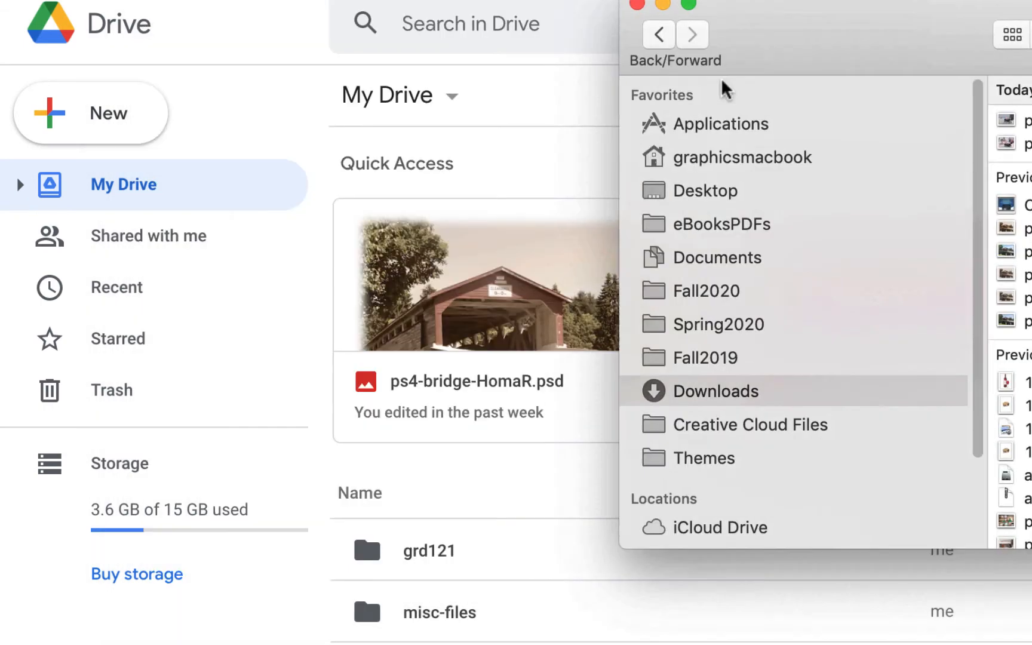
drag(721, 82, 776, 3)
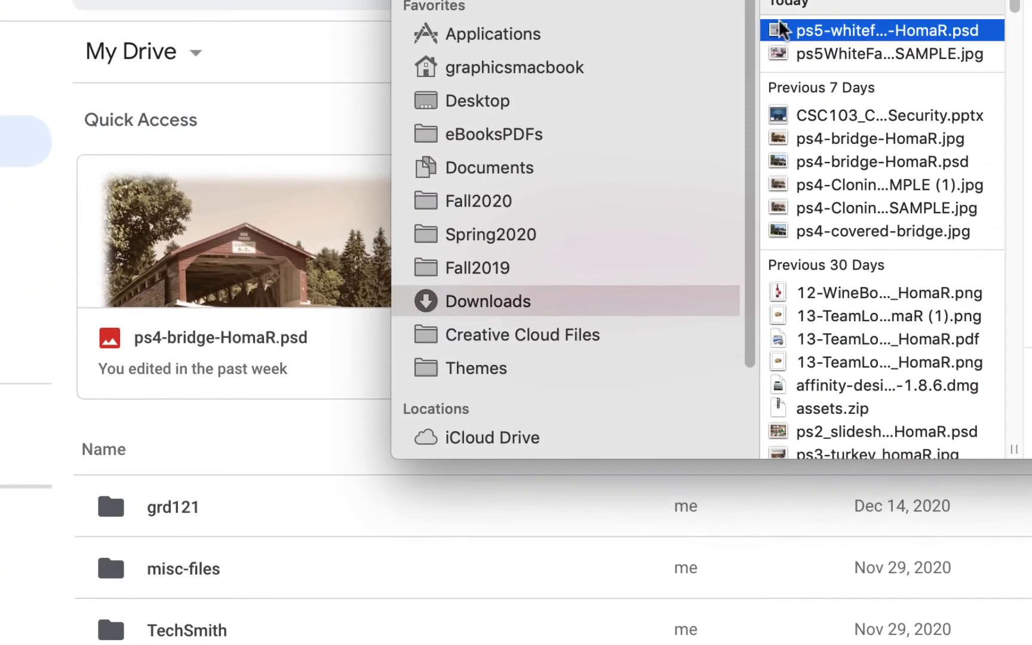
drag(1029, 74, 711, 294)
drag(456, 258, 173, 506)
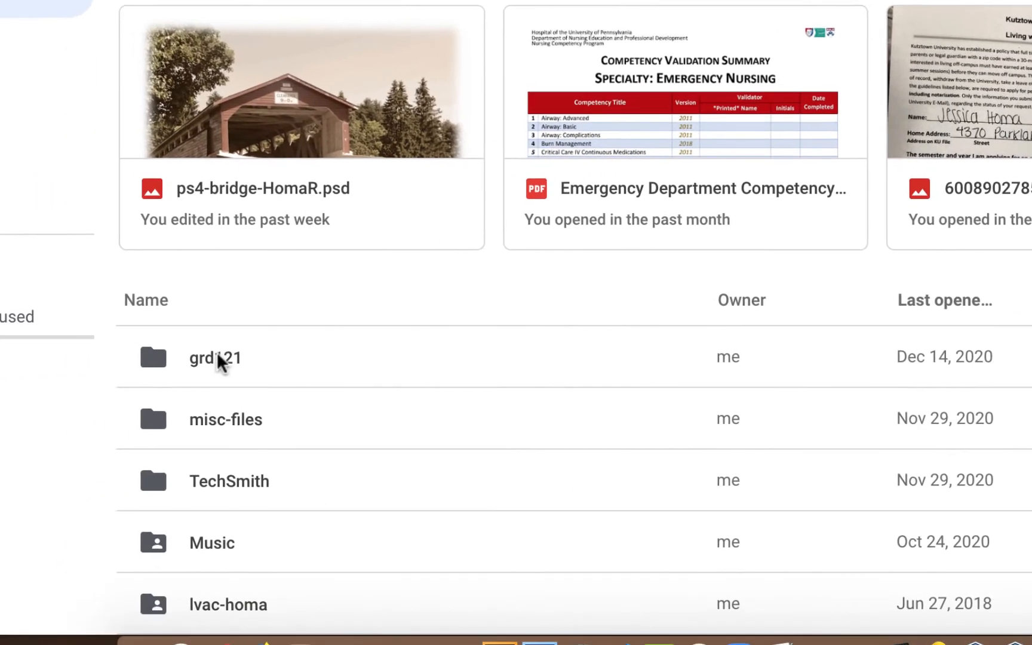
click(217, 354)
double_click(216, 354)
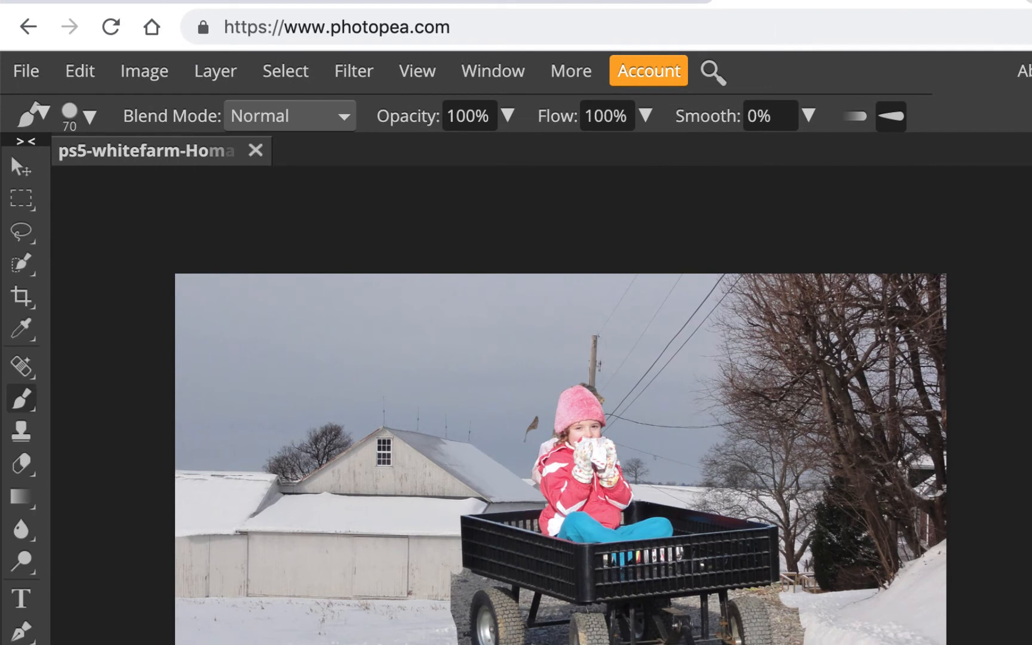
Close the composite document in Photopea and check the grd121 folder in Google Drive for the uploaded PSD
click(255, 150)
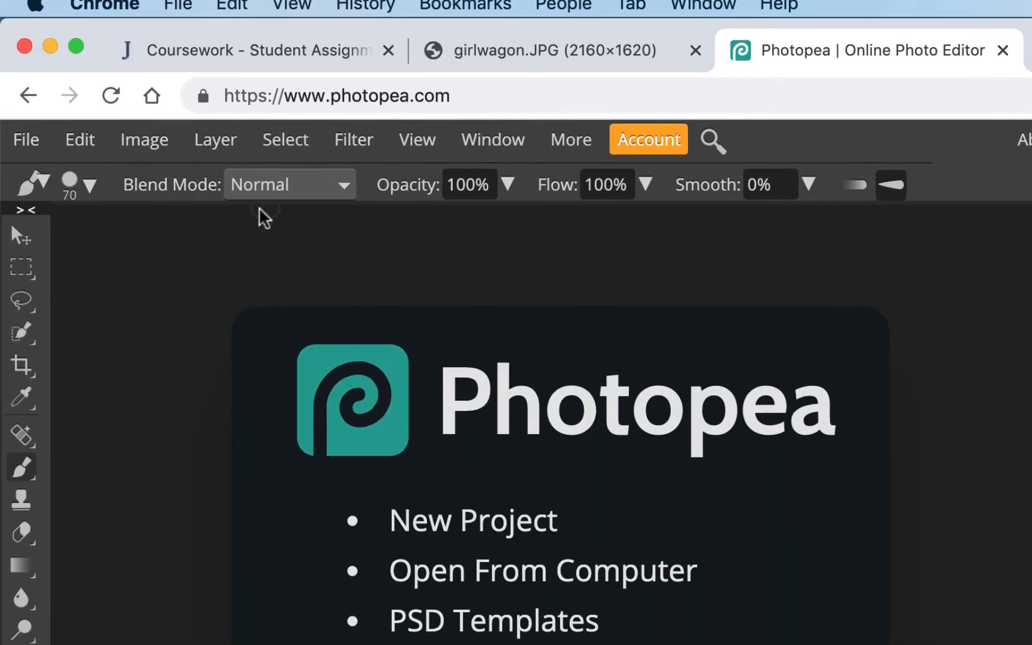
click(1027, 50)
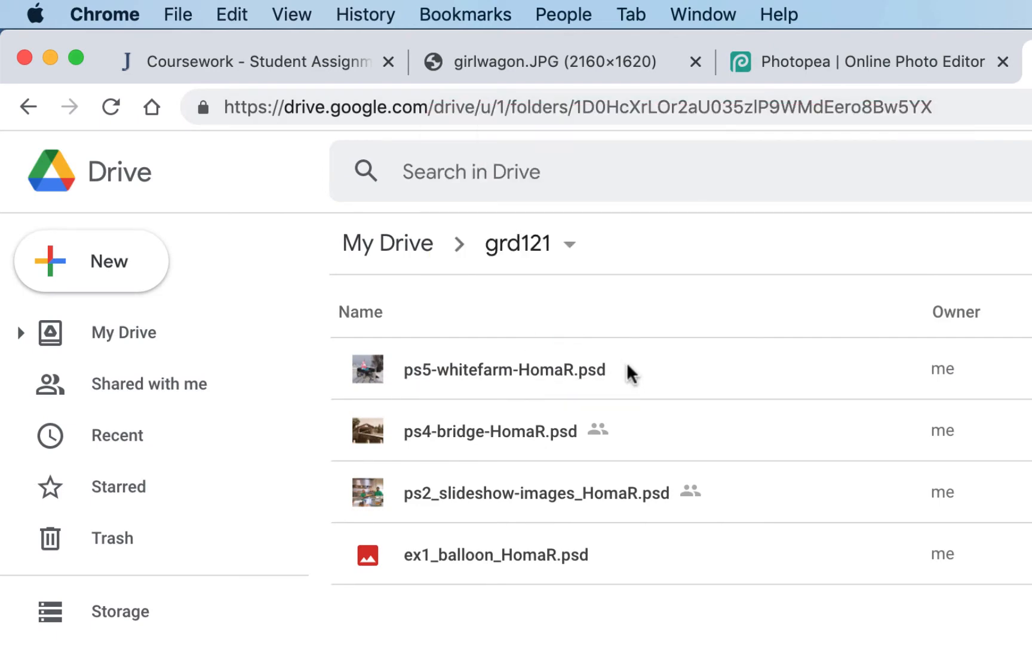
click(866, 71)
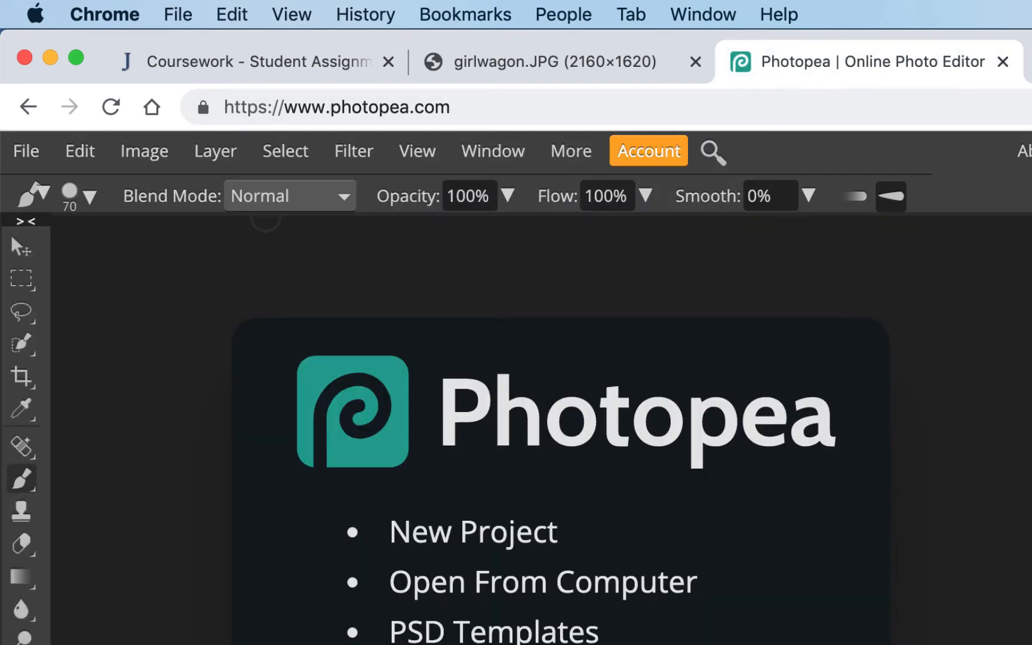
click(30, 154)
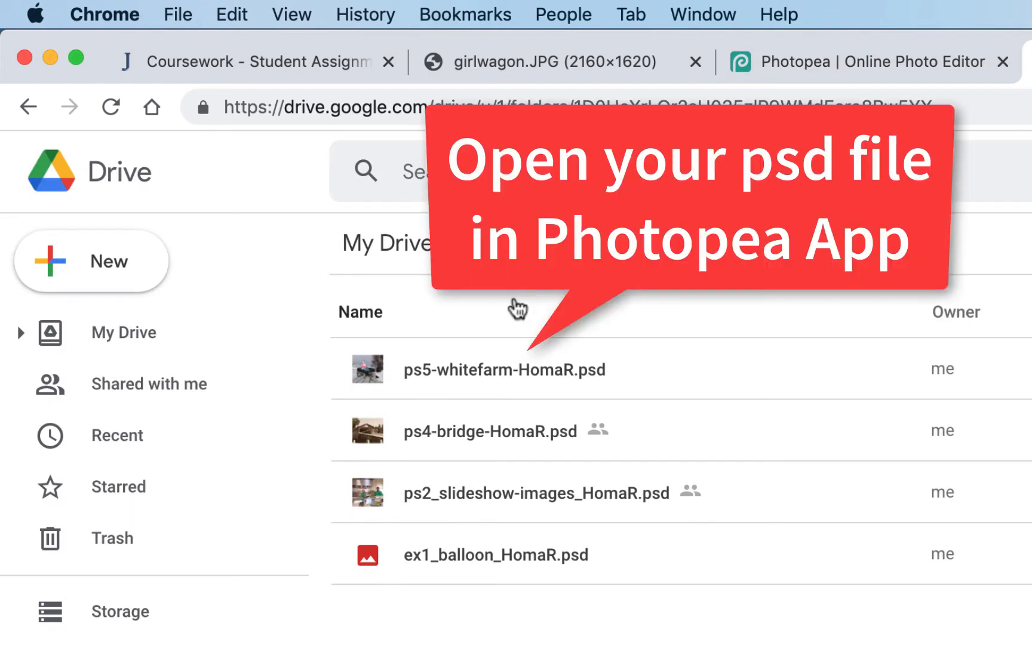
Open the ps5-whitefarm PSD from Google Drive's grd121 folder in Photopea and close the old empty Photopea tab
click(492, 374)
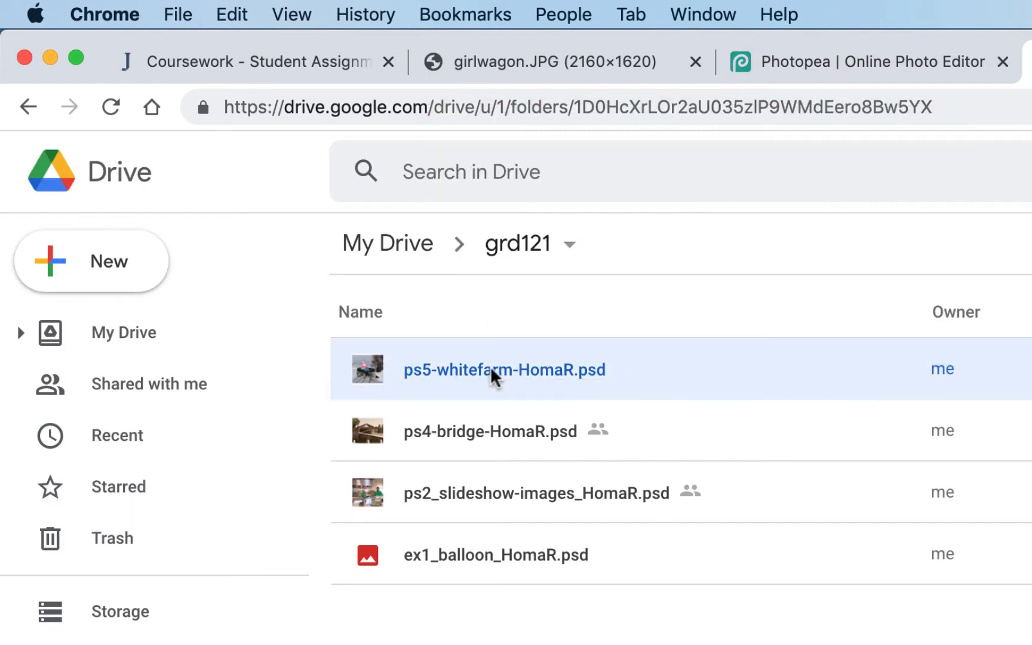
double_click(492, 371)
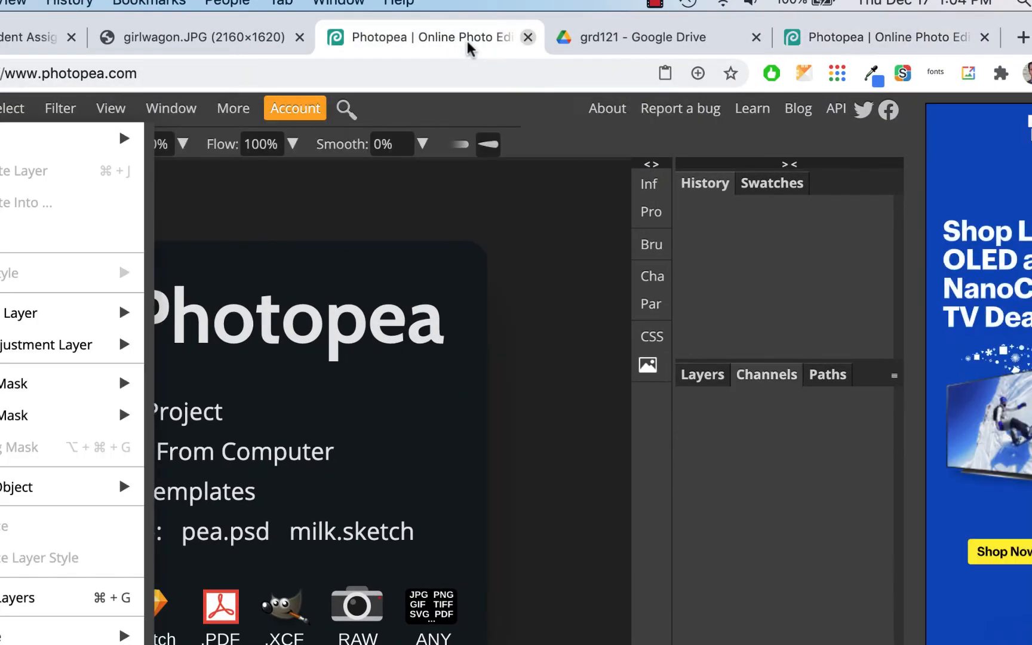
click(527, 38)
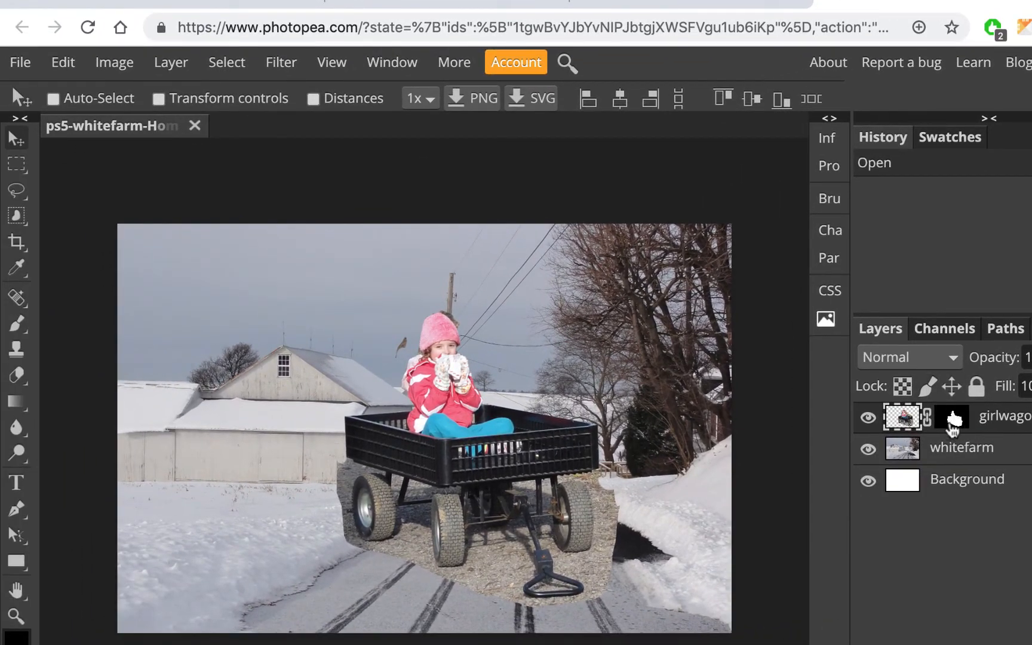
Hide the girlwagon layer and make whitefarm the active layer
click(953, 417)
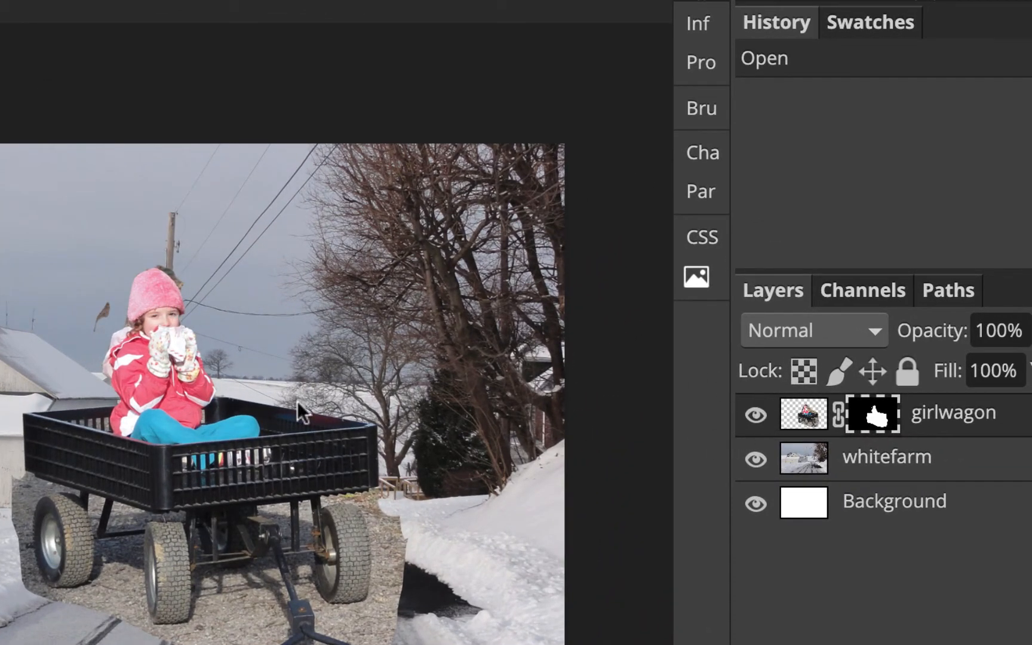
click(754, 415)
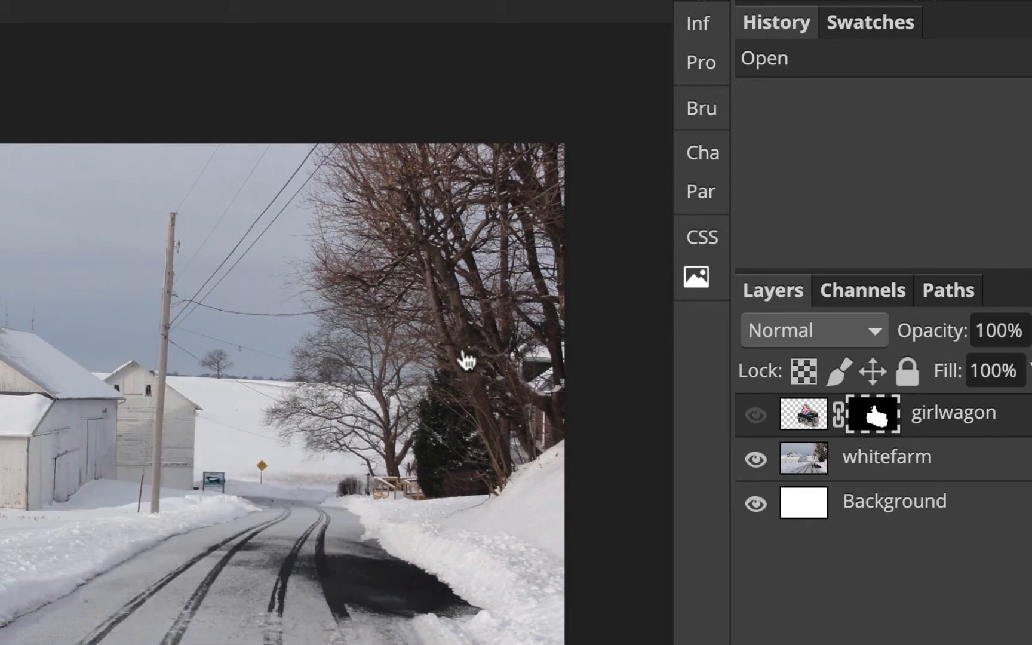
click(931, 475)
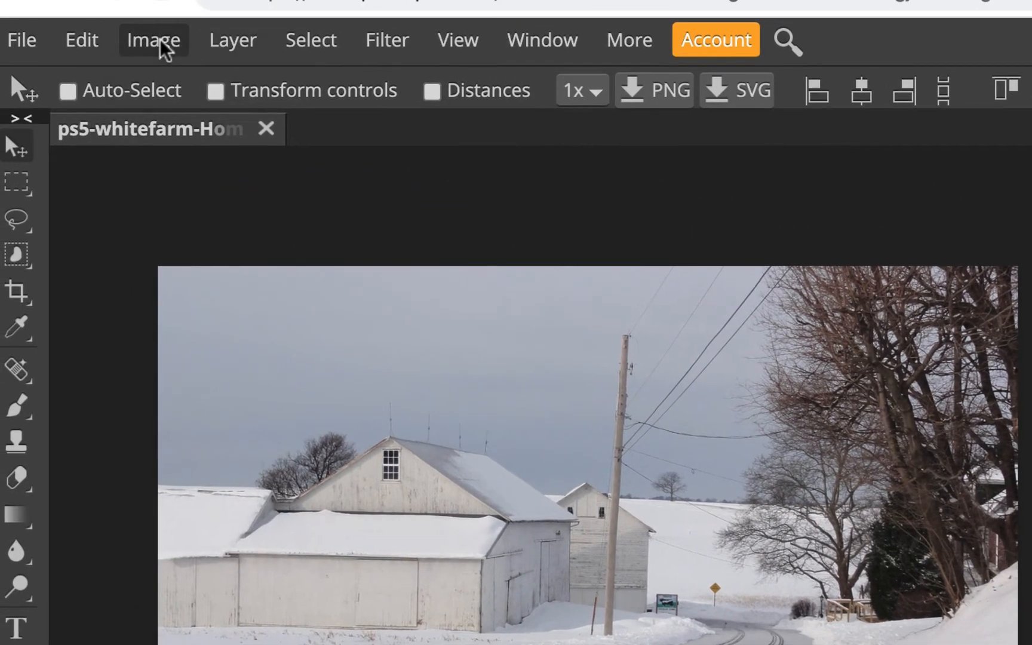
click(161, 42)
mouse_move(164, 86)
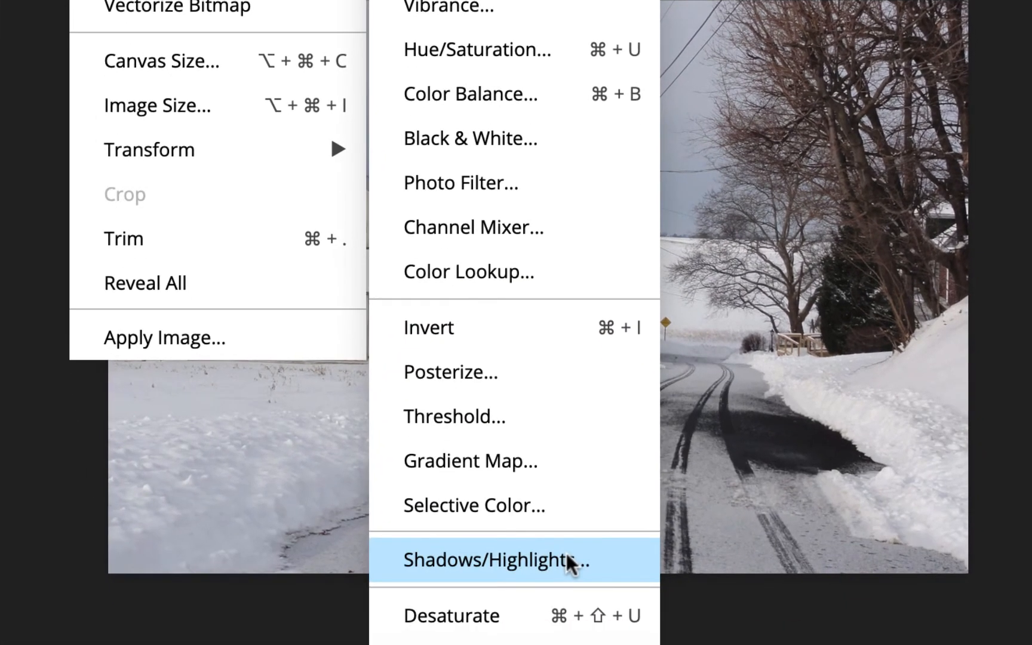
click(566, 555)
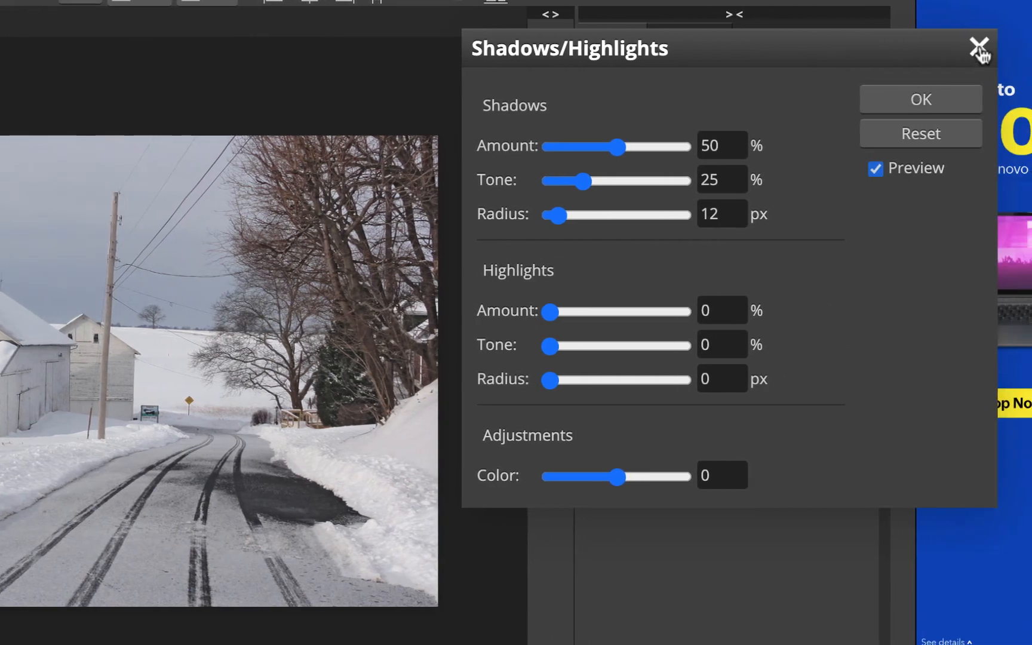
click(979, 50)
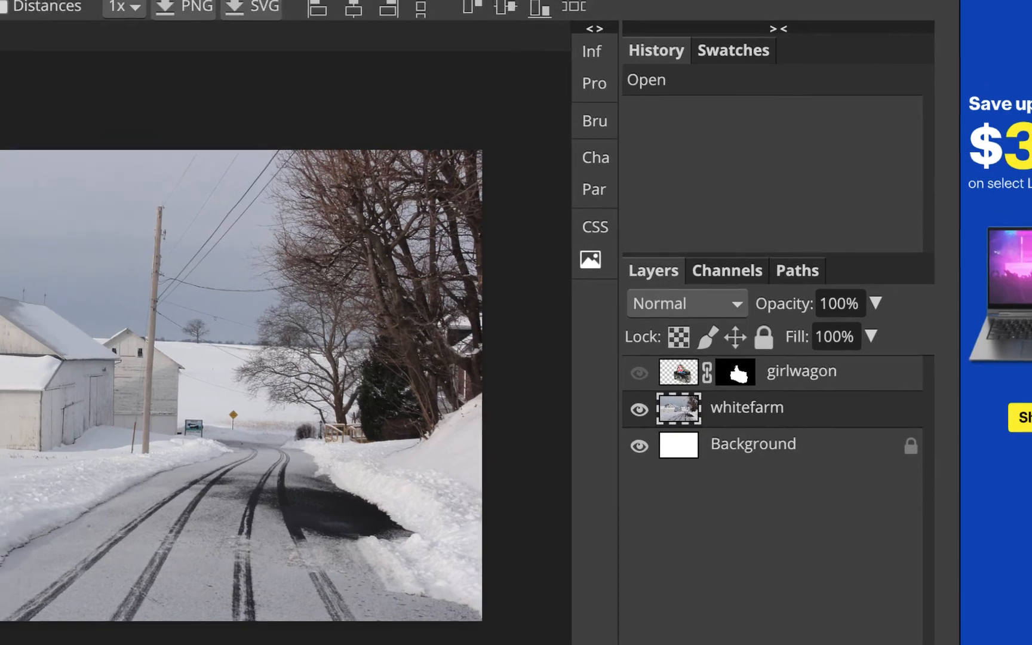
Brighten the whitefarm layer with Levels, setting the RGB white input level to 236, and compare the result using the preview
click(73, 62)
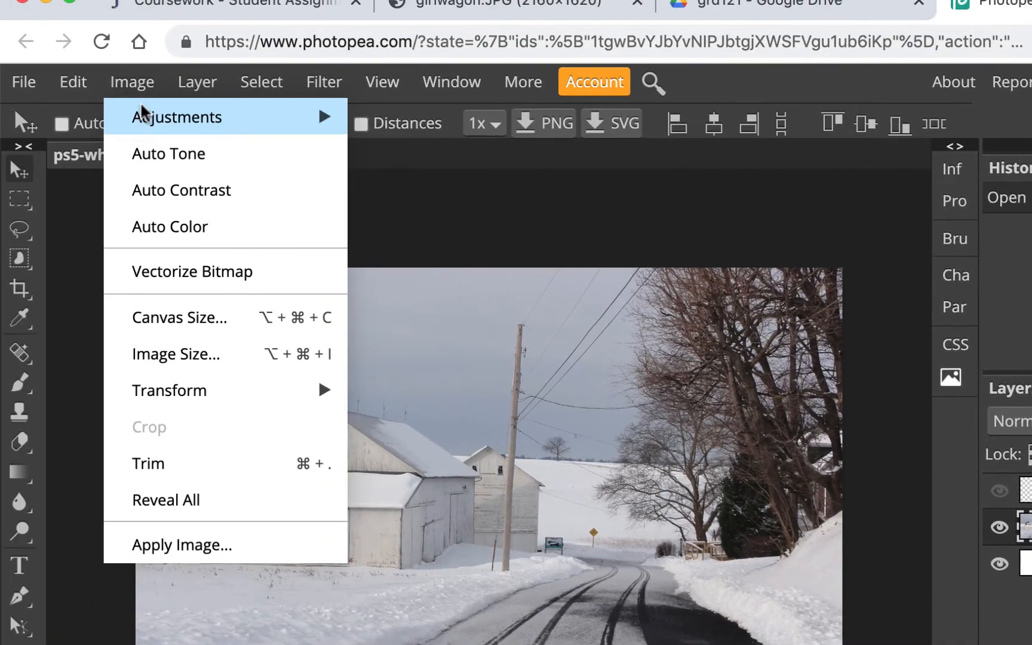
mouse_move(142, 120)
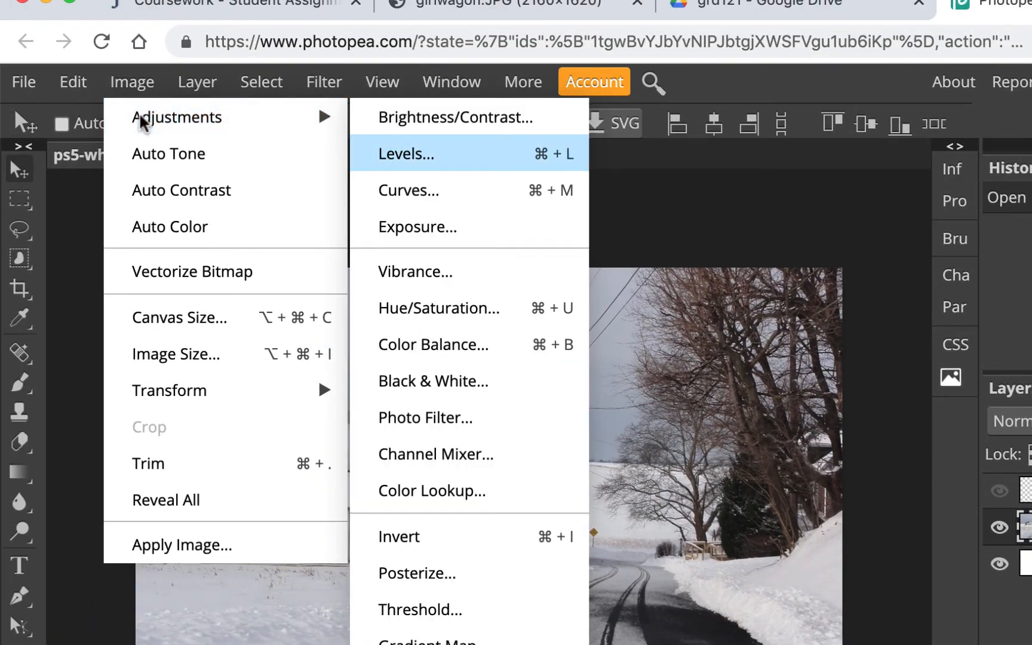
click(395, 156)
drag(451, 265, 1031, 236)
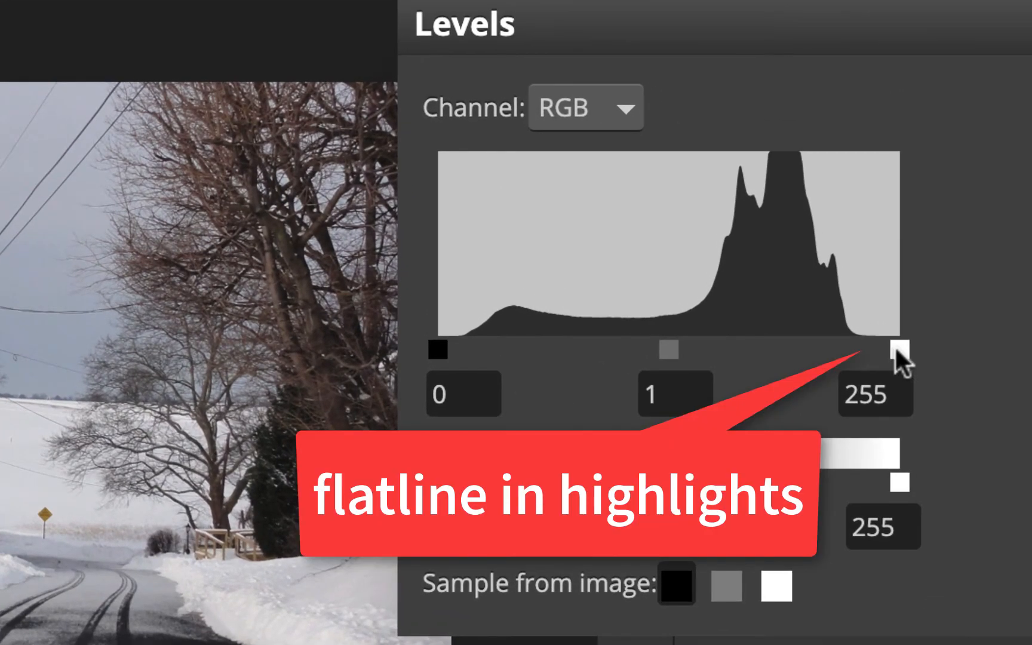
drag(940, 315, 936, 316)
drag(894, 346, 859, 345)
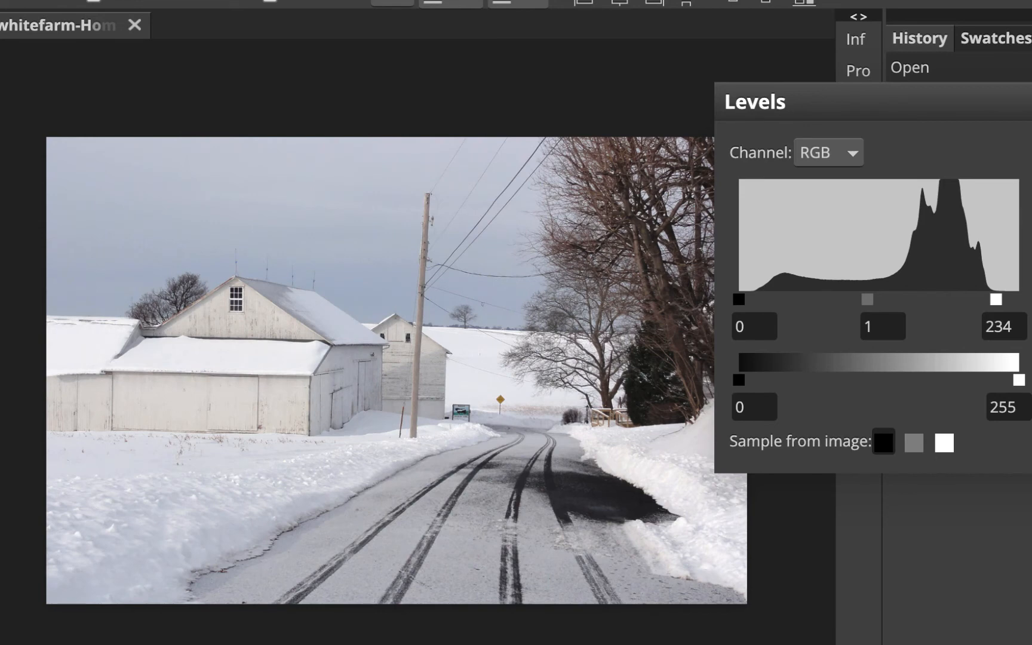
drag(997, 301, 923, 301)
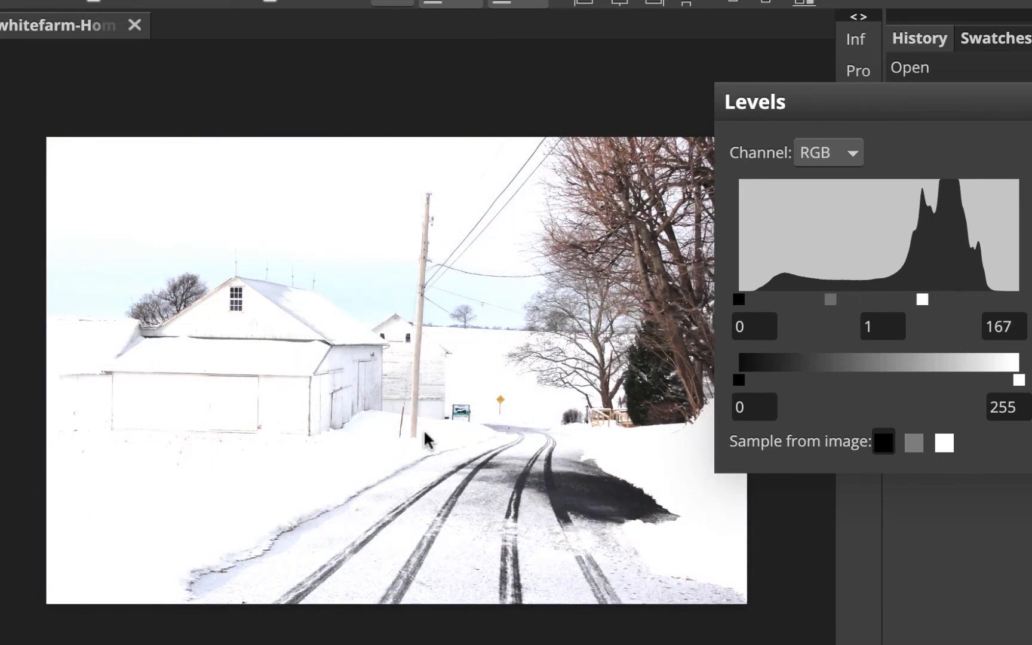
drag(923, 301, 997, 301)
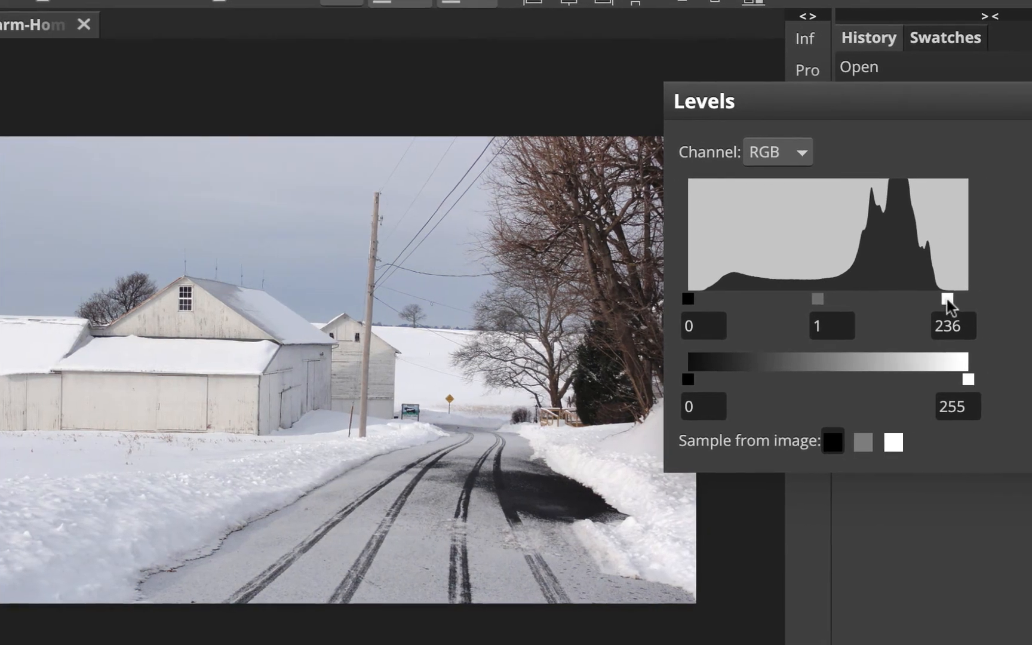
click(963, 222)
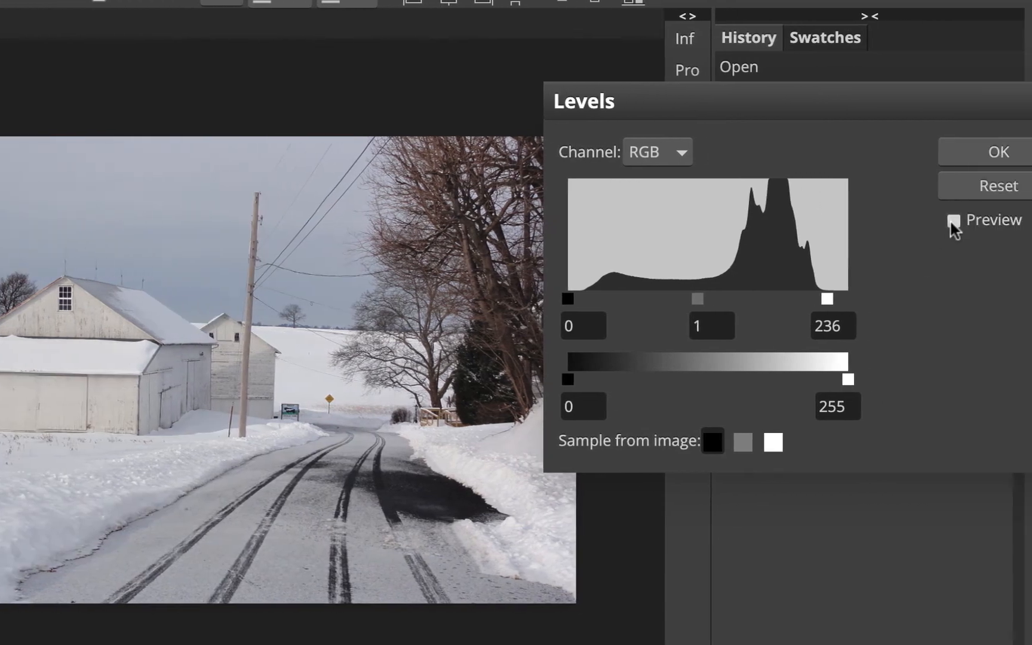
click(963, 222)
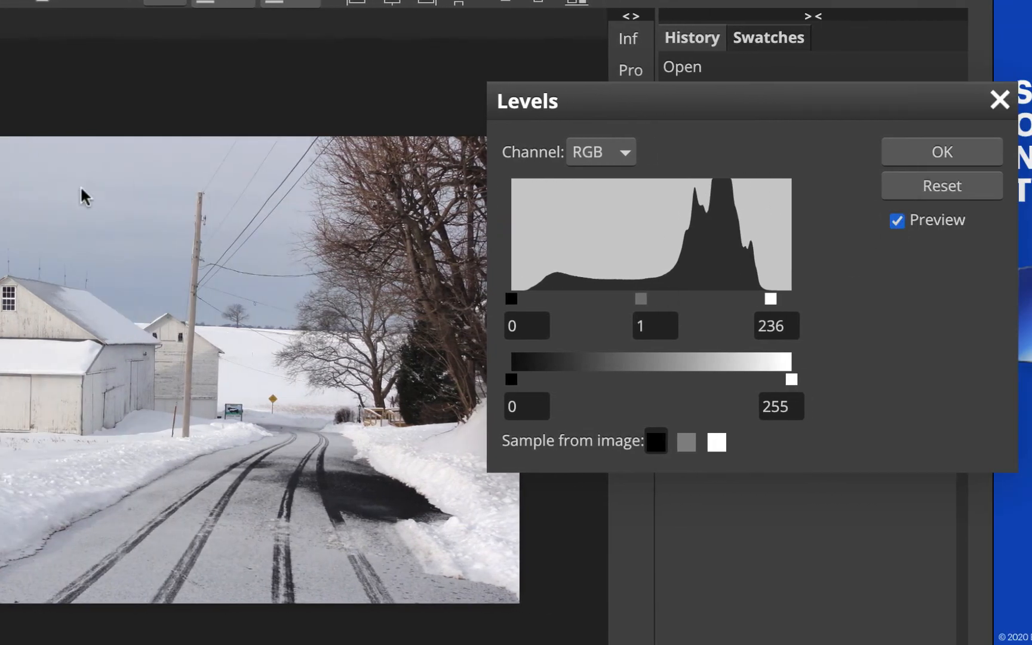
click(926, 154)
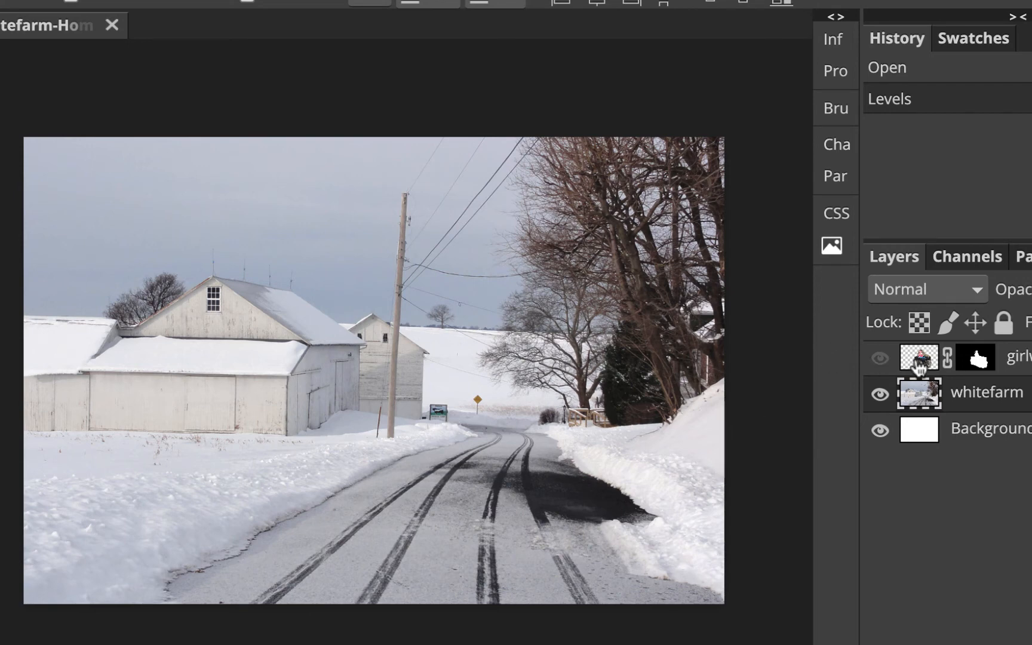
Show the girlwagon layer again, check the whitefarm layer's visibility, and make girlwagon's layer mask active
click(879, 358)
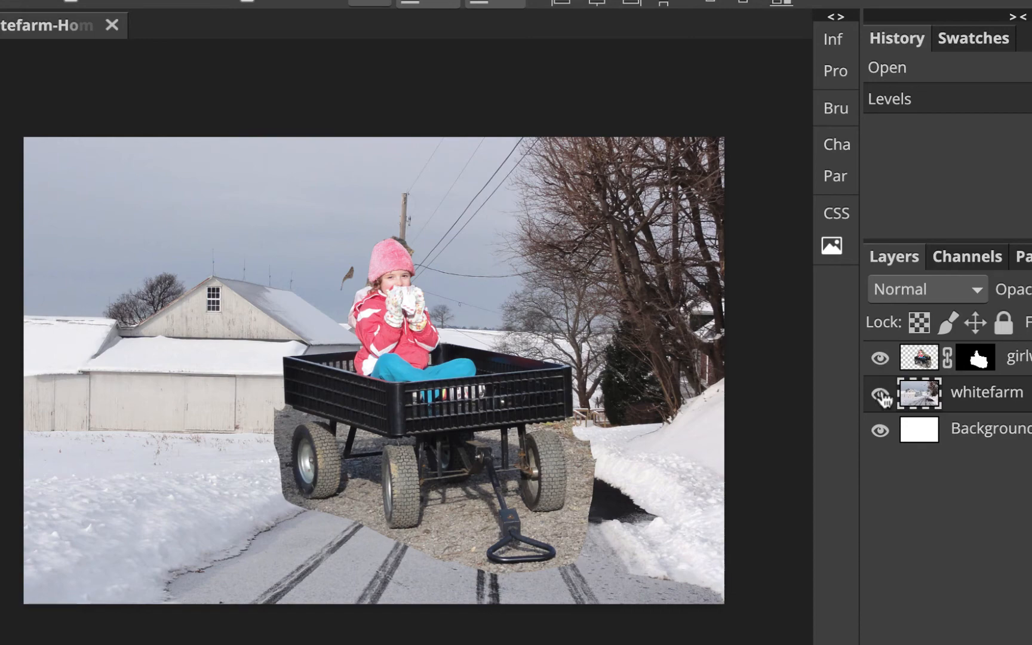
click(880, 394)
click(880, 394)
click(1018, 357)
click(976, 357)
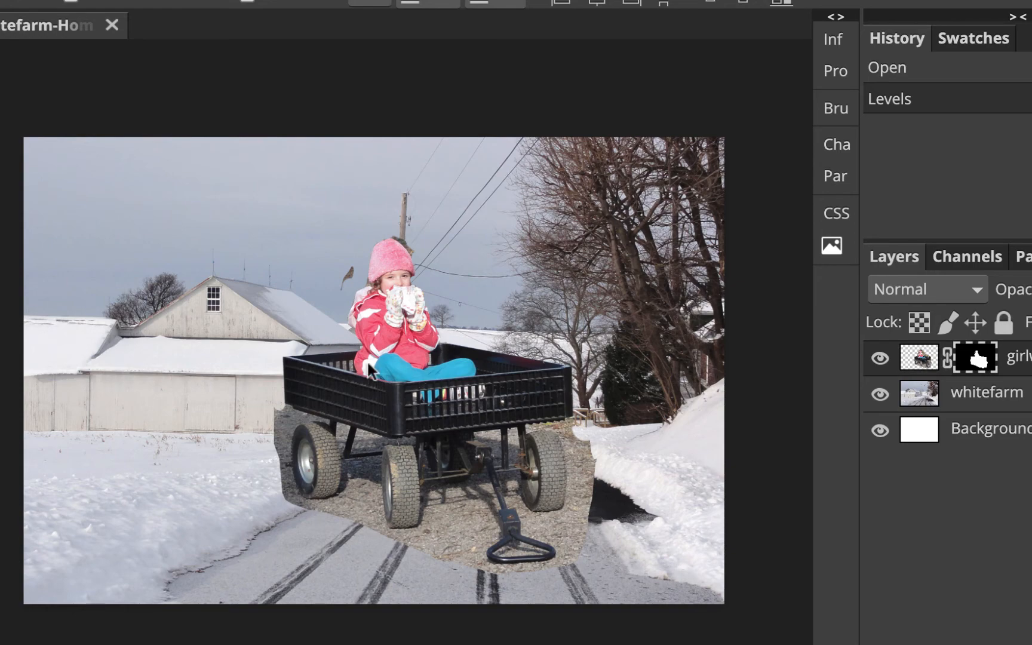
Brush black on the girlwagon mask to hide the stray leaf fragment and remnants left of the girl's pink hat
scroll(368, 363, up, 5)
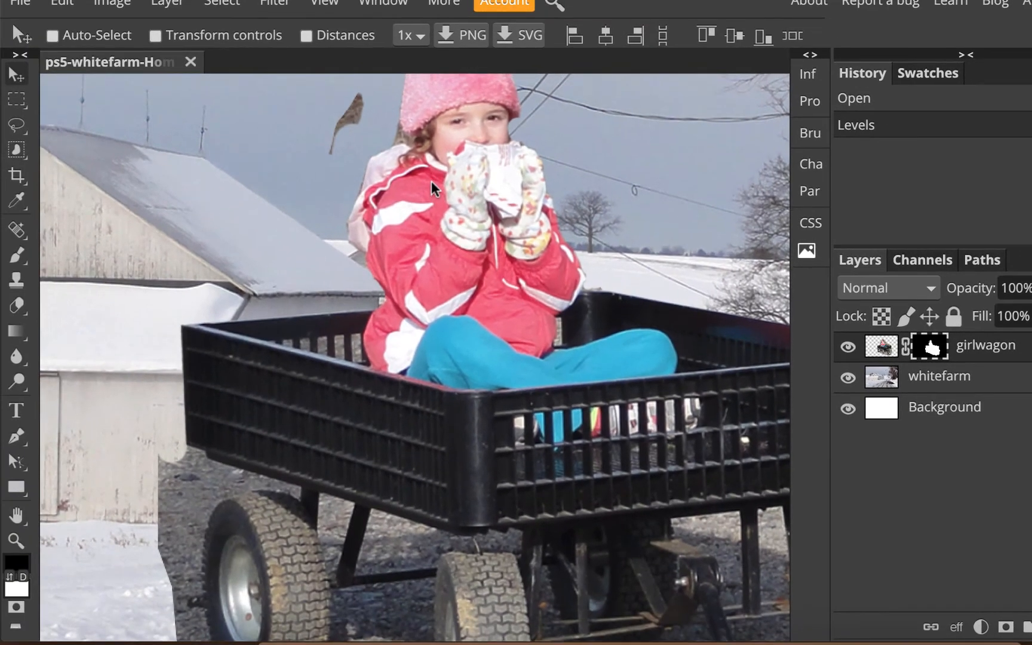
scroll(406, 172, up, 2)
scroll(438, 185, up, 2)
scroll(553, 146, up, 3)
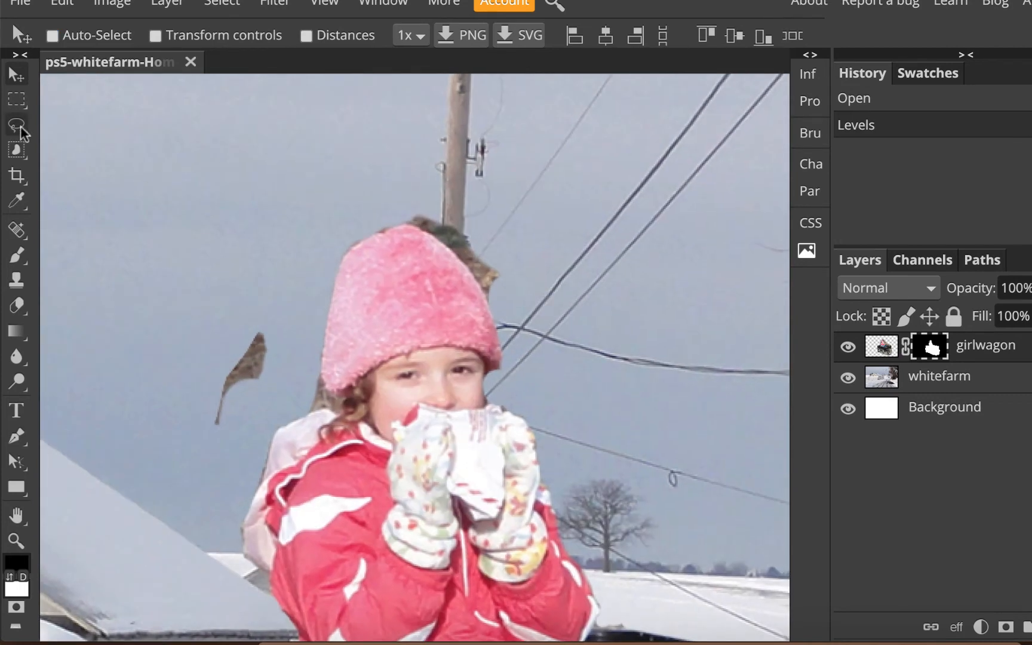
click(17, 255)
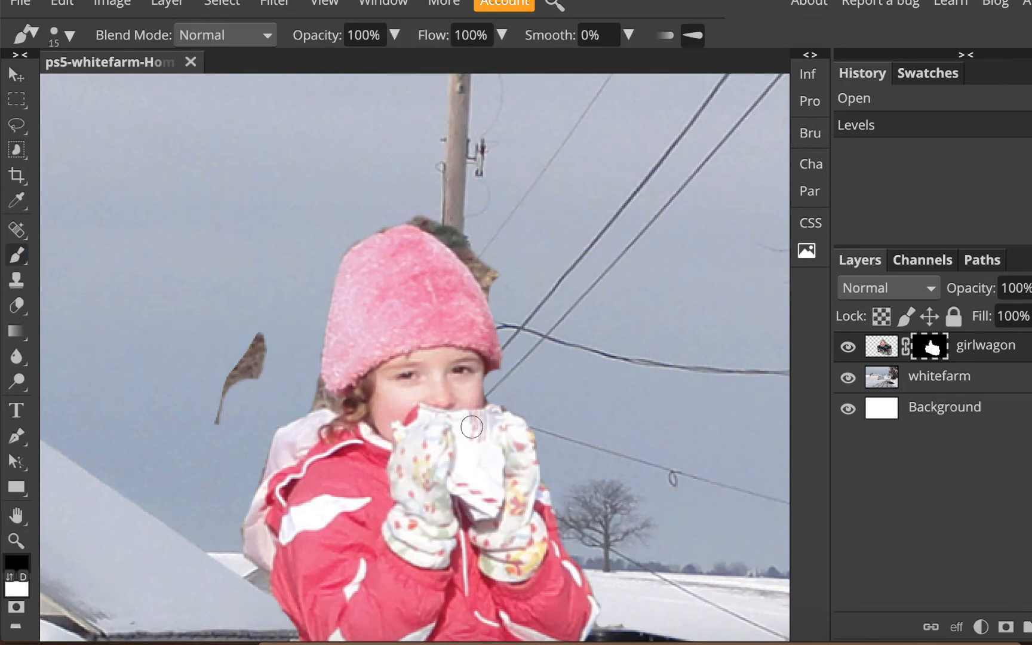
drag(379, 224, 362, 225)
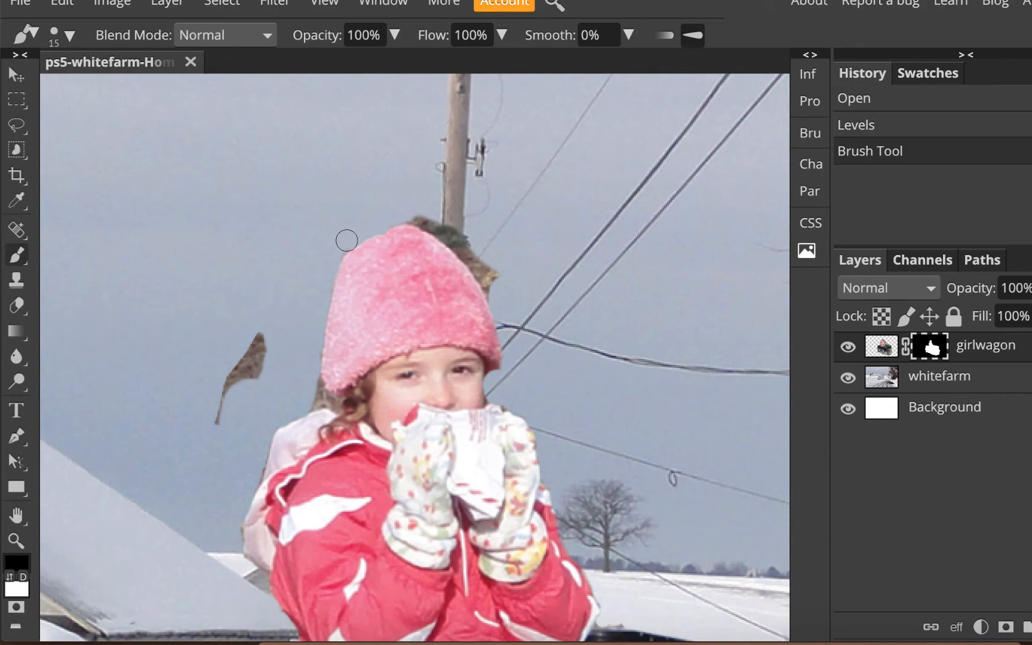
click(337, 251)
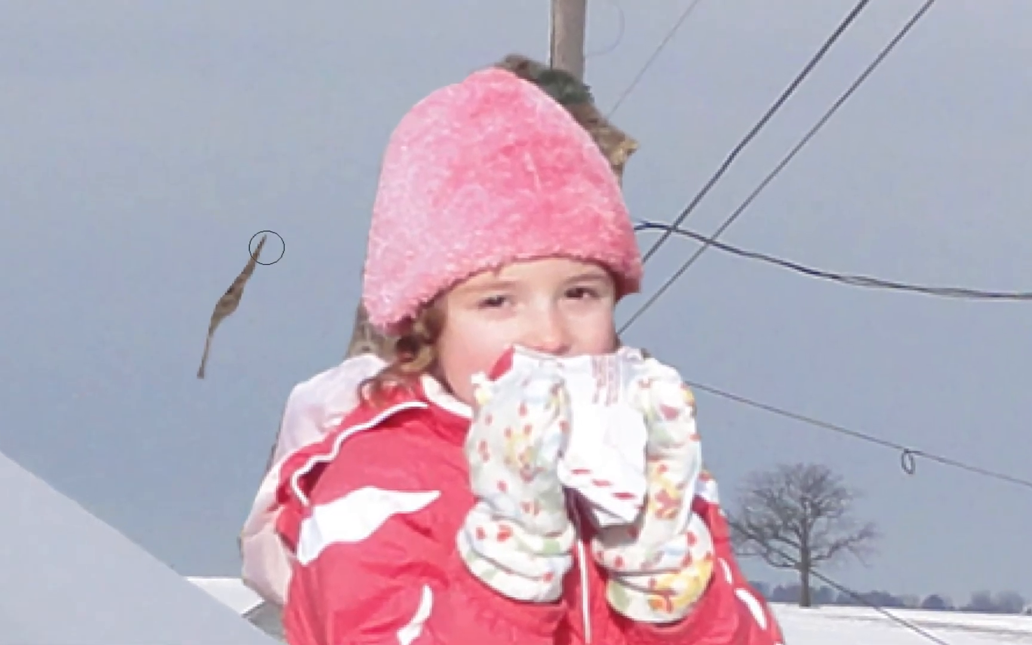
drag(263, 340, 235, 379)
drag(224, 308, 191, 383)
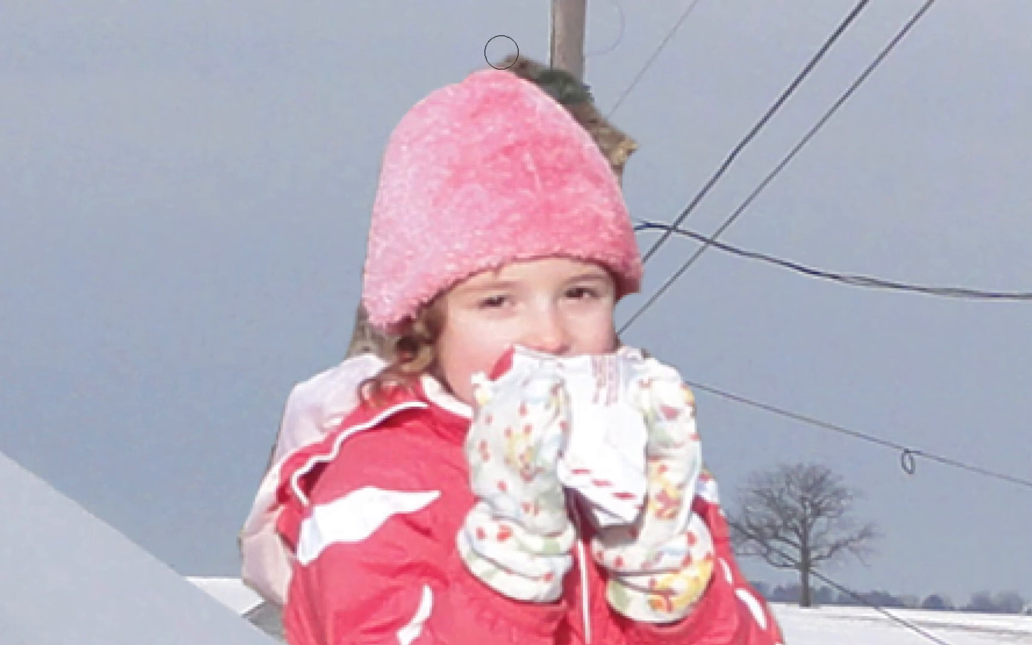
Paint the girlwagon mask black along the hat's top and right edge to hide the leftover brown background
mouse_move(500, 50)
mouse_down()
mouse_move(516, 46)
mouse_move(548, 70)
mouse_move(483, 54)
mouse_up()
drag(561, 77, 621, 158)
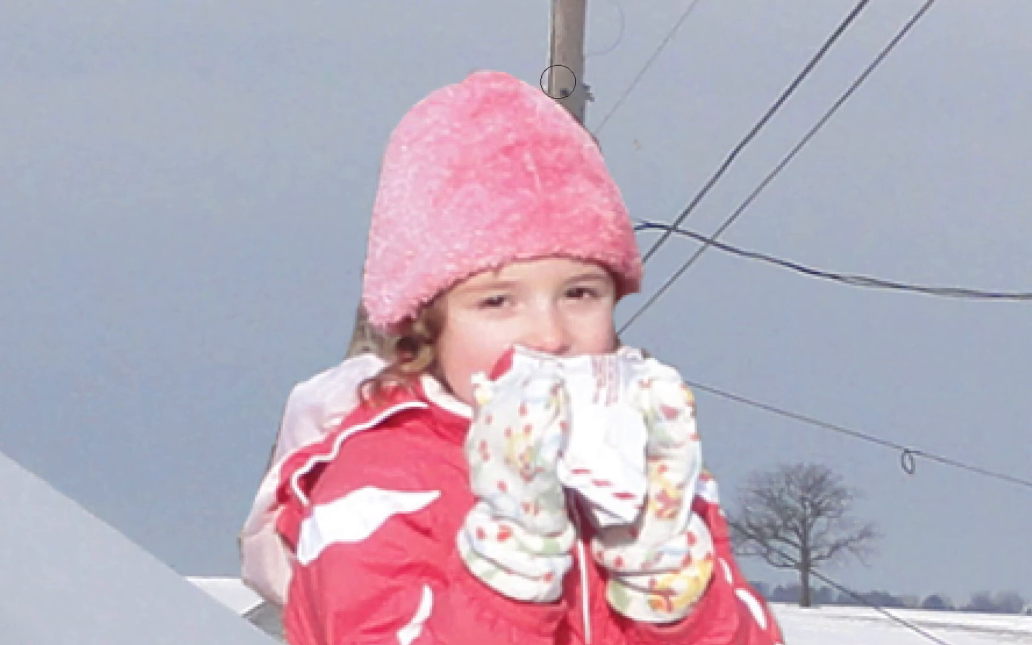
drag(558, 81, 620, 152)
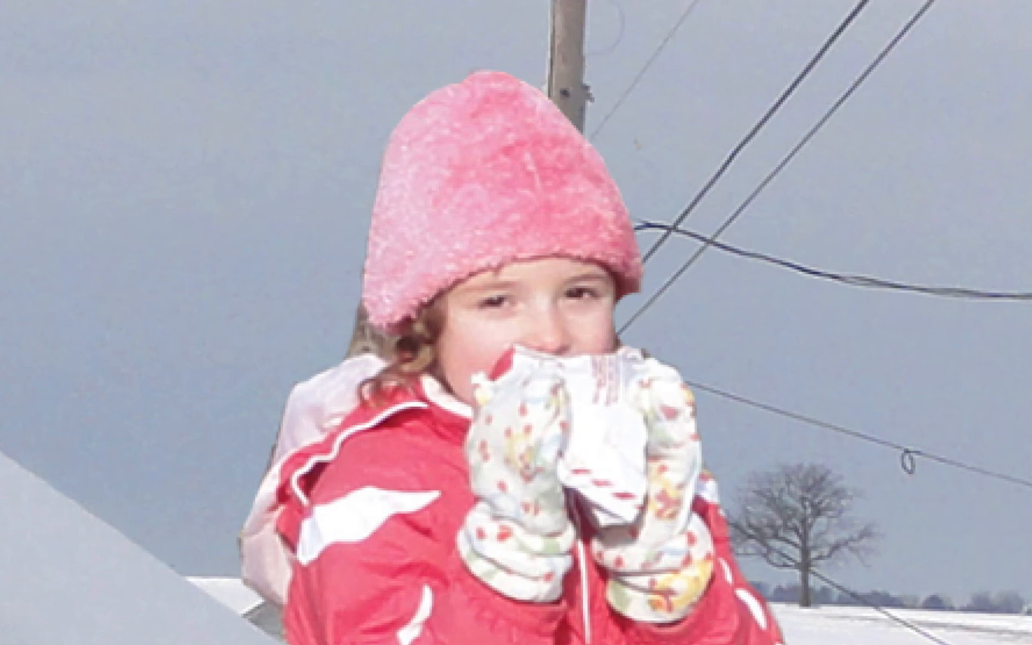
Turn on the red mask overlay and mask out the leftover background beside the girl's hair and hood
key(backslash)
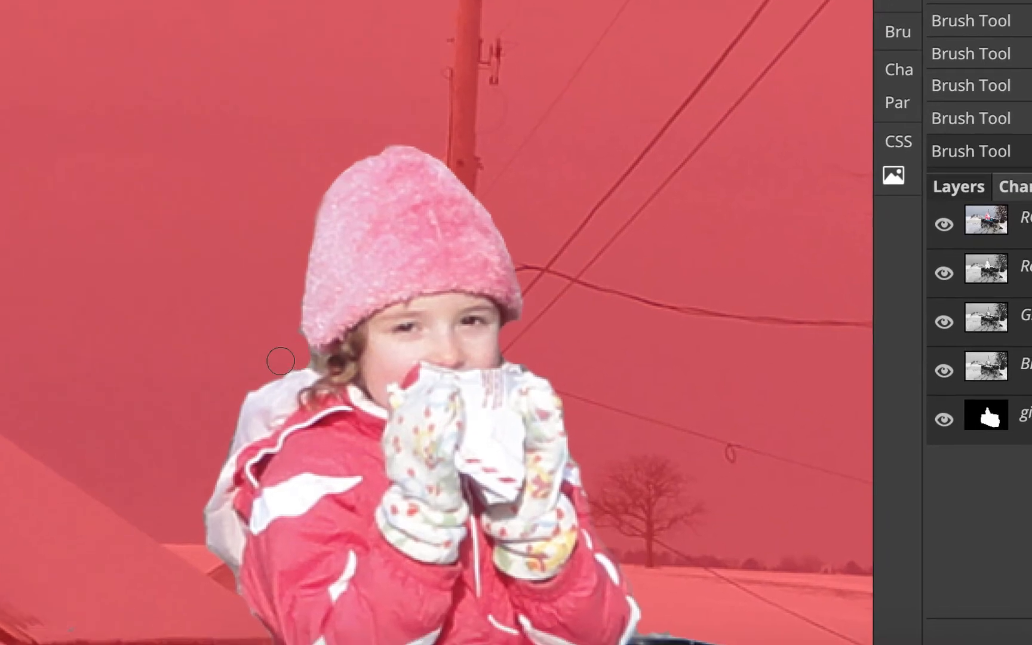
click(281, 361)
click(244, 381)
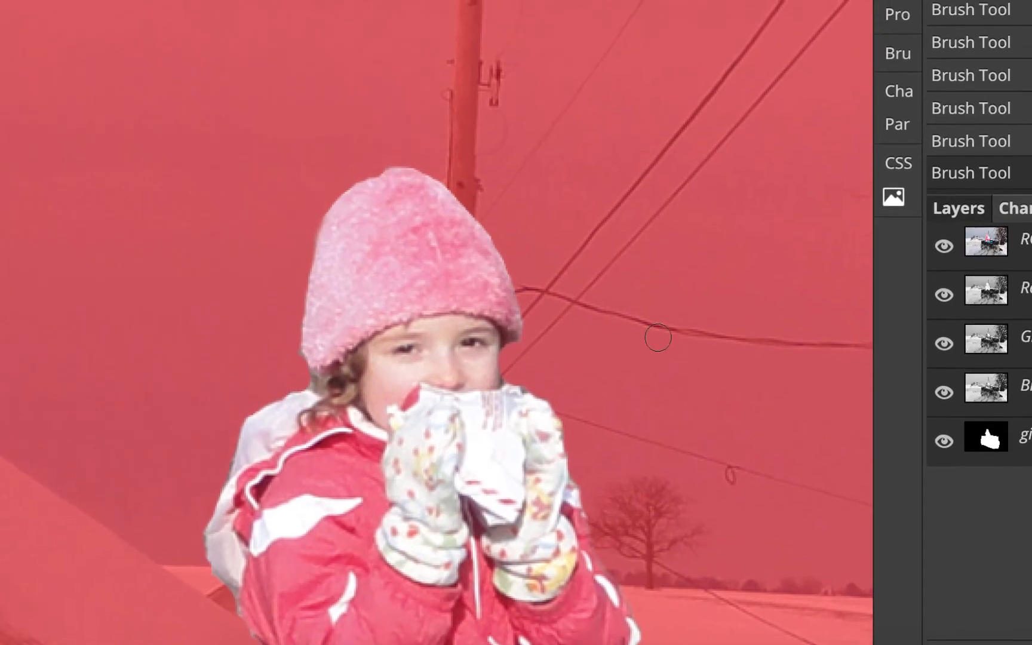
Mask out the gravel along the right side and beneath the wagon's triangular pull handle with straight brush strokes
key(space)
drag(648, 299, 602, 83)
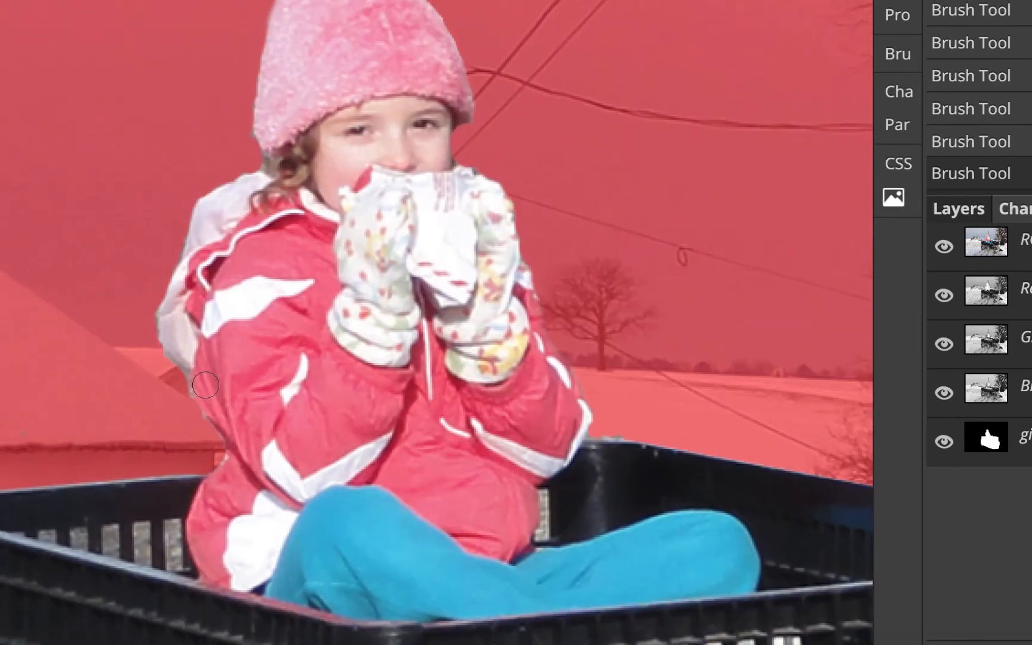
key(space)
drag(665, 346, 555, 46)
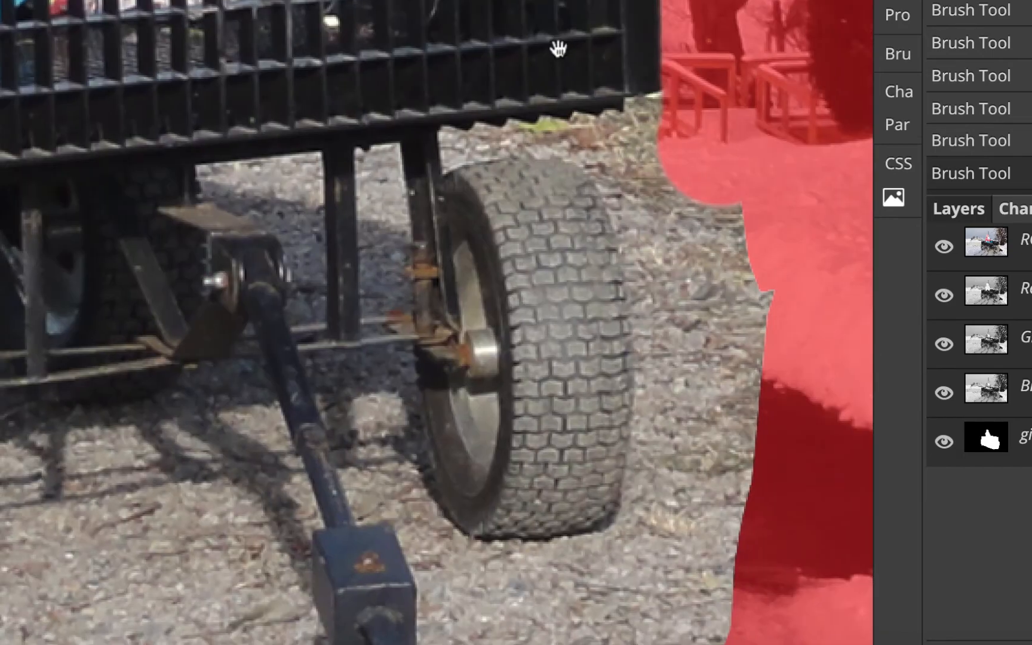
drag(512, 387, 577, 210)
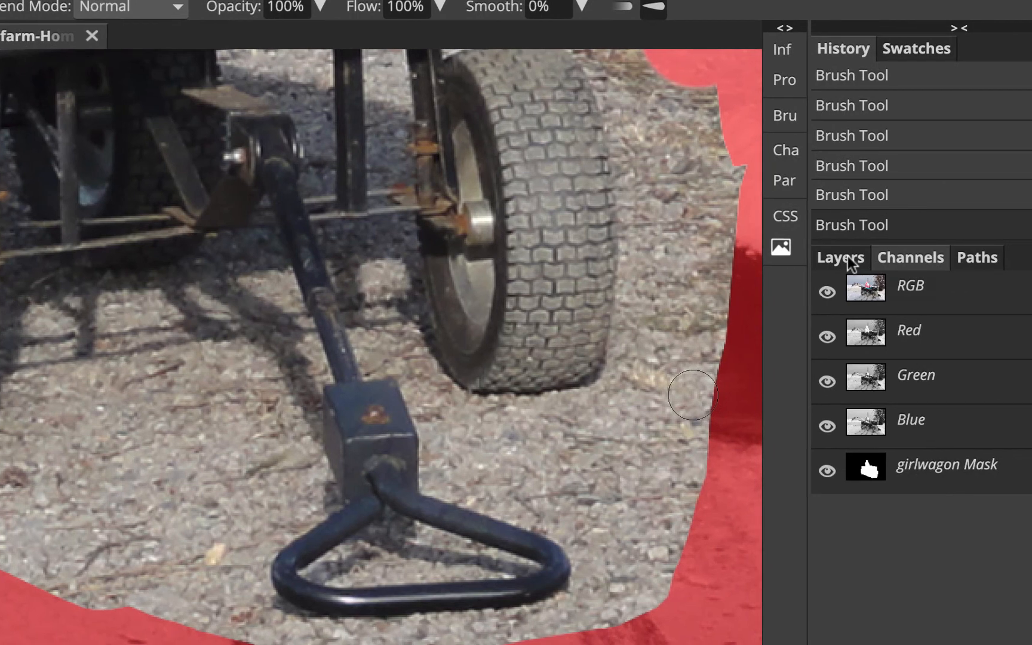
click(946, 256)
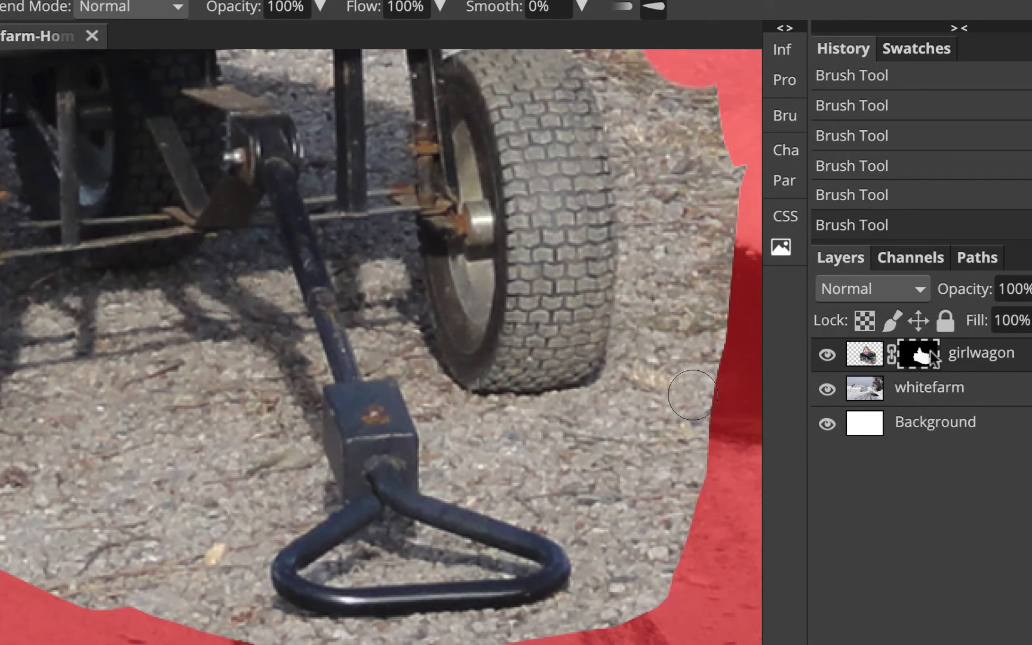
click(922, 264)
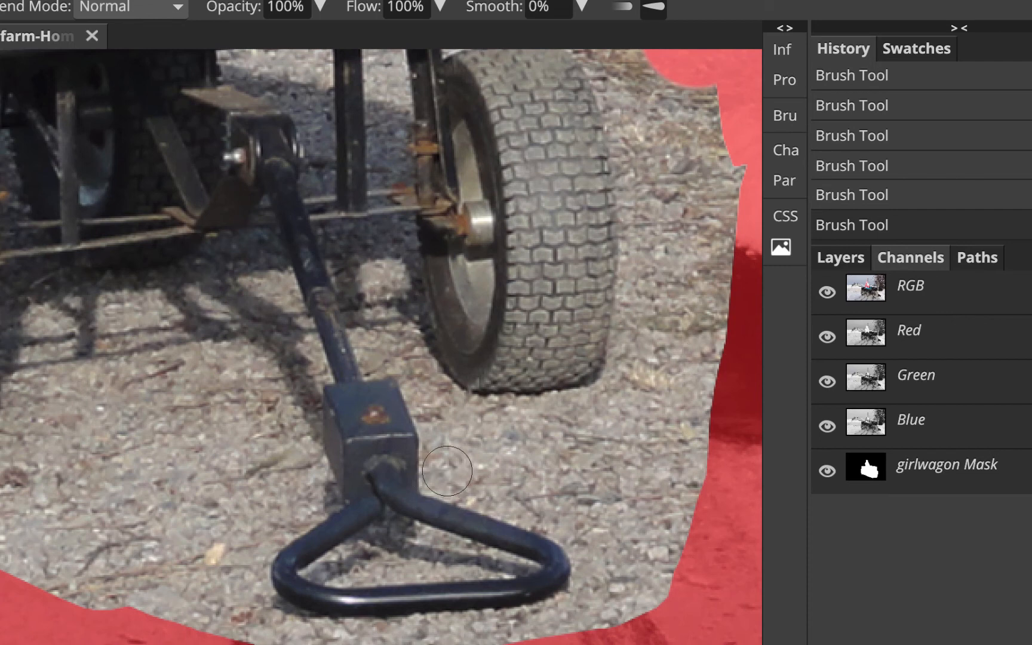
click(446, 475)
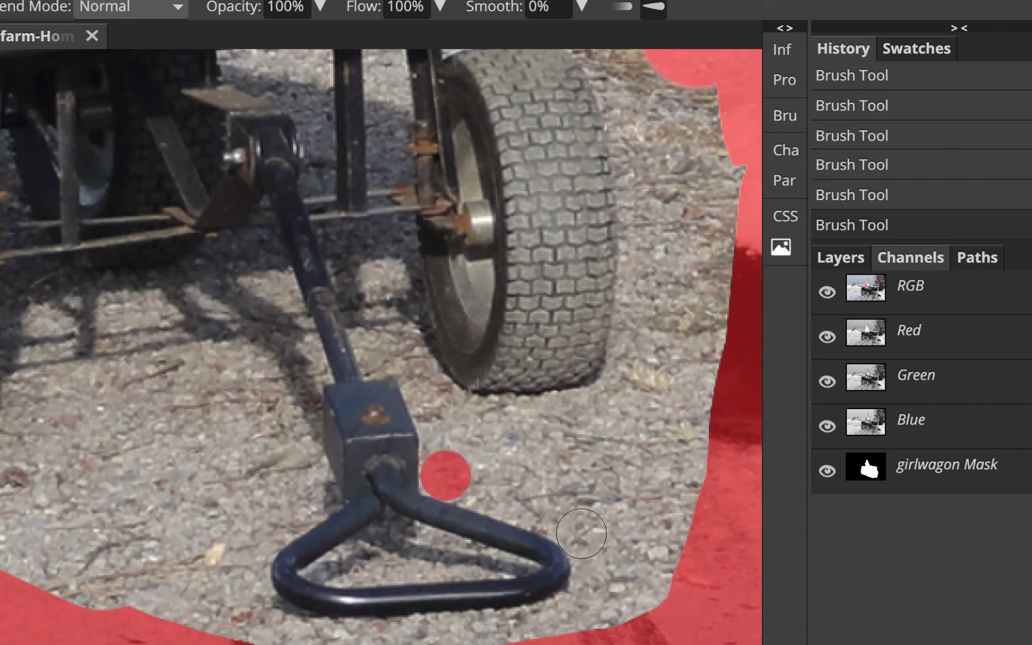
shift+click(581, 533)
mouse_move(584, 537)
mouse_down()
mouse_move(590, 598)
mouse_move(567, 636)
mouse_up()
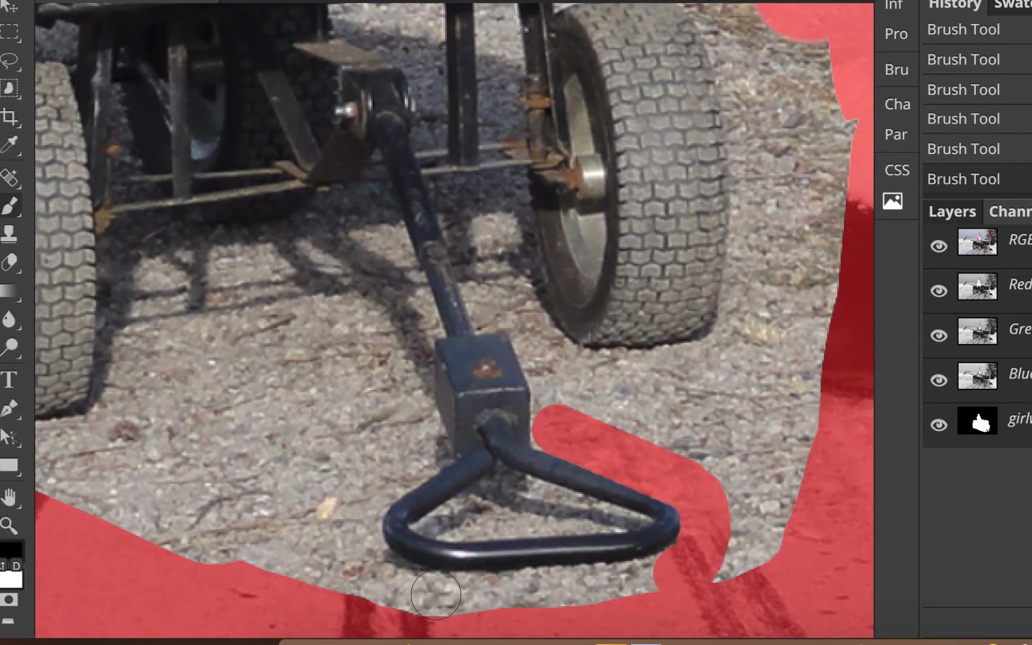
click(400, 609)
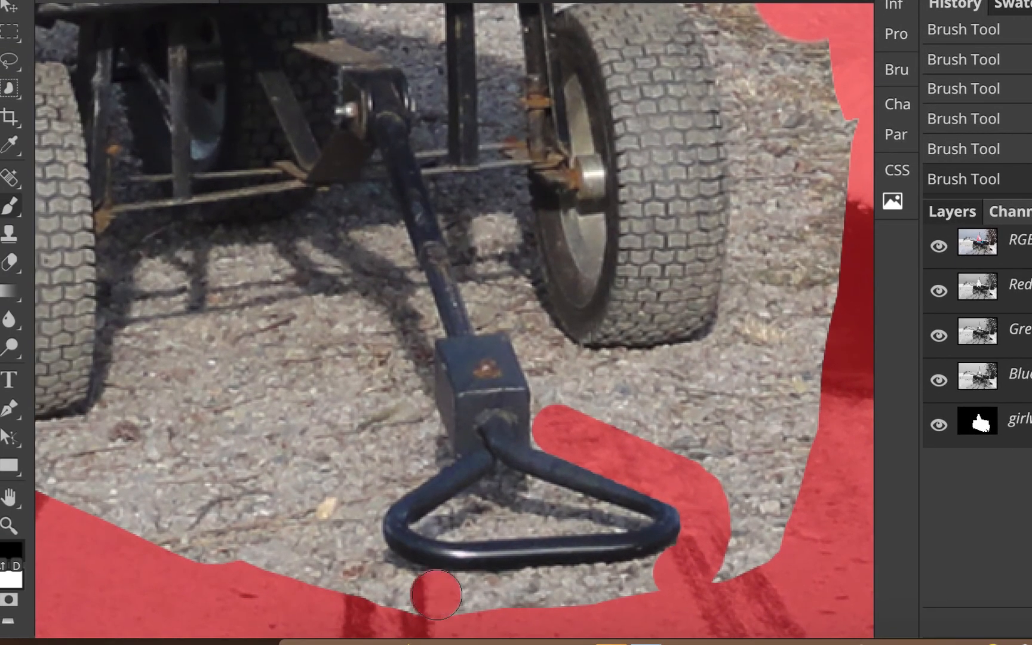
shift+click(681, 577)
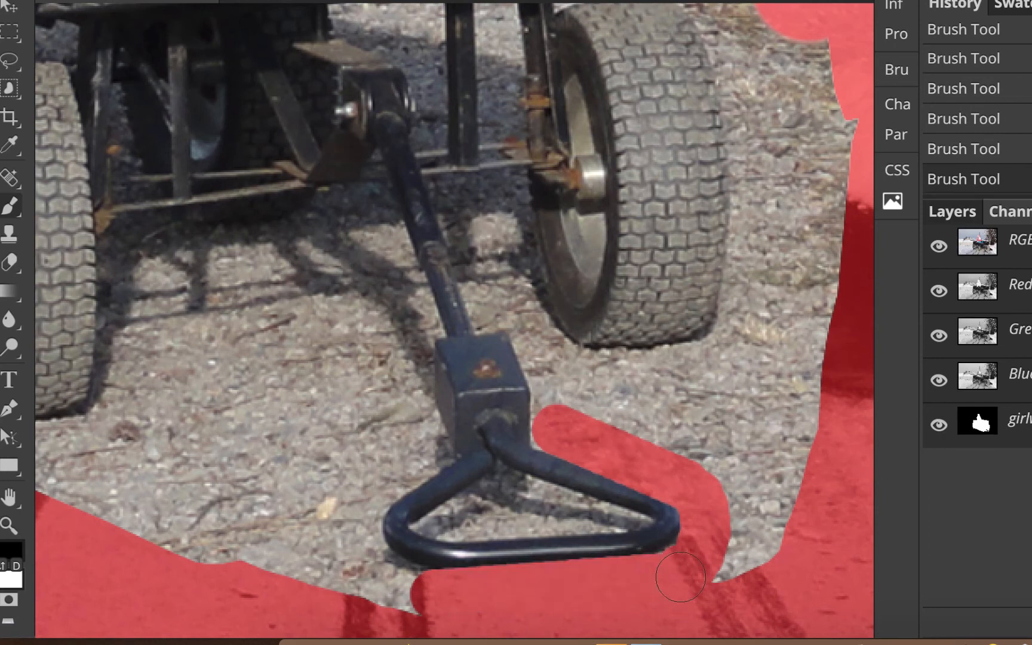
Set the brush hardness to 70% and mask out the gravel left of the pull handle, including beside its lower shaft
click(357, 554)
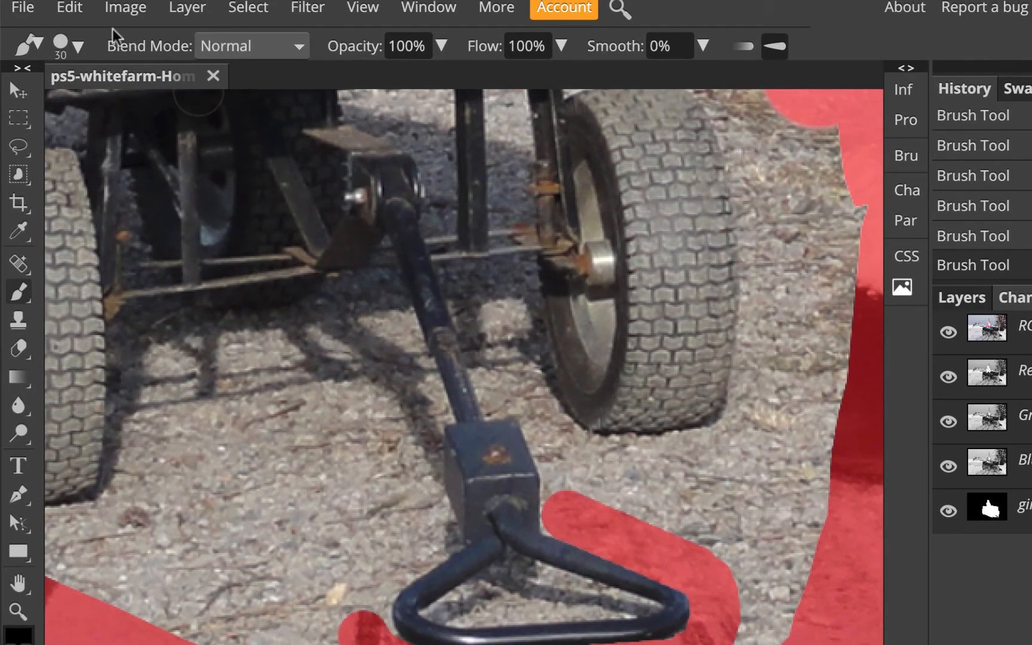
click(67, 46)
drag(306, 161, 236, 166)
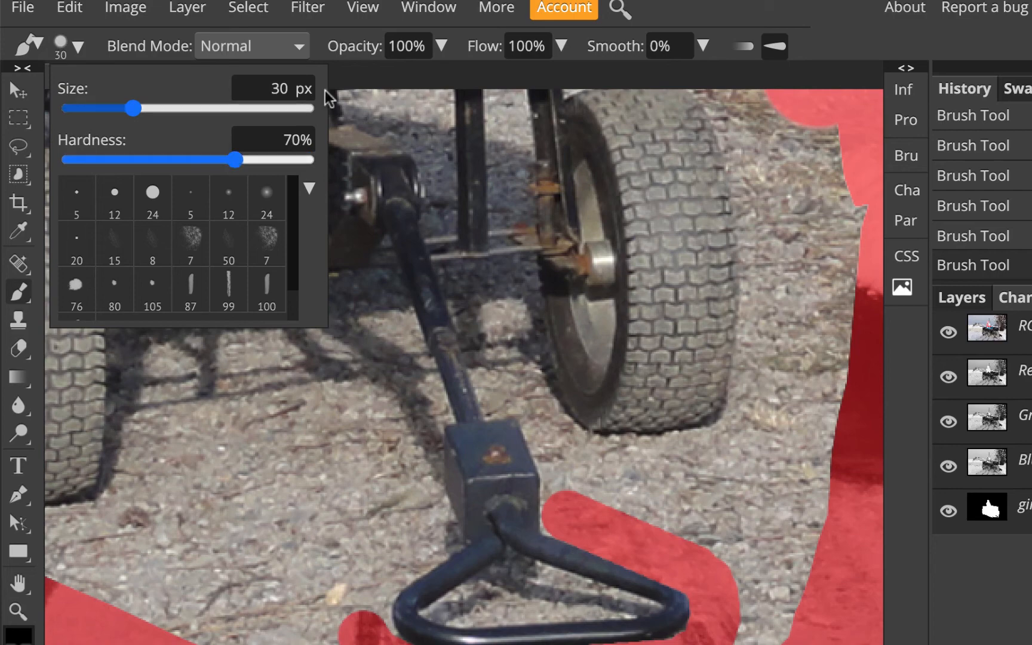
drag(387, 551, 377, 583)
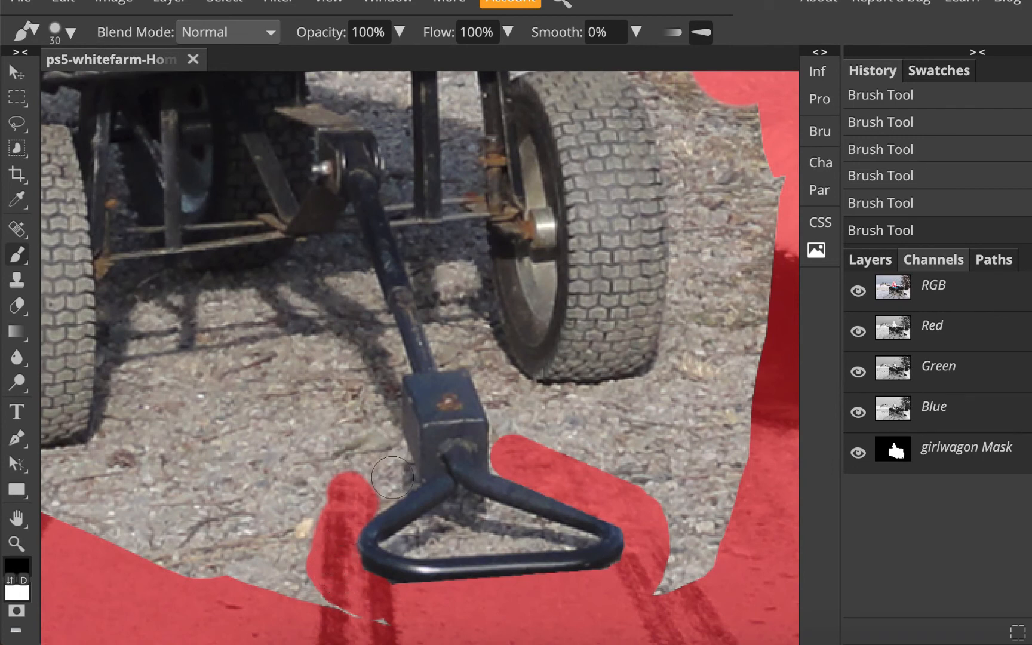
drag(395, 475, 360, 500)
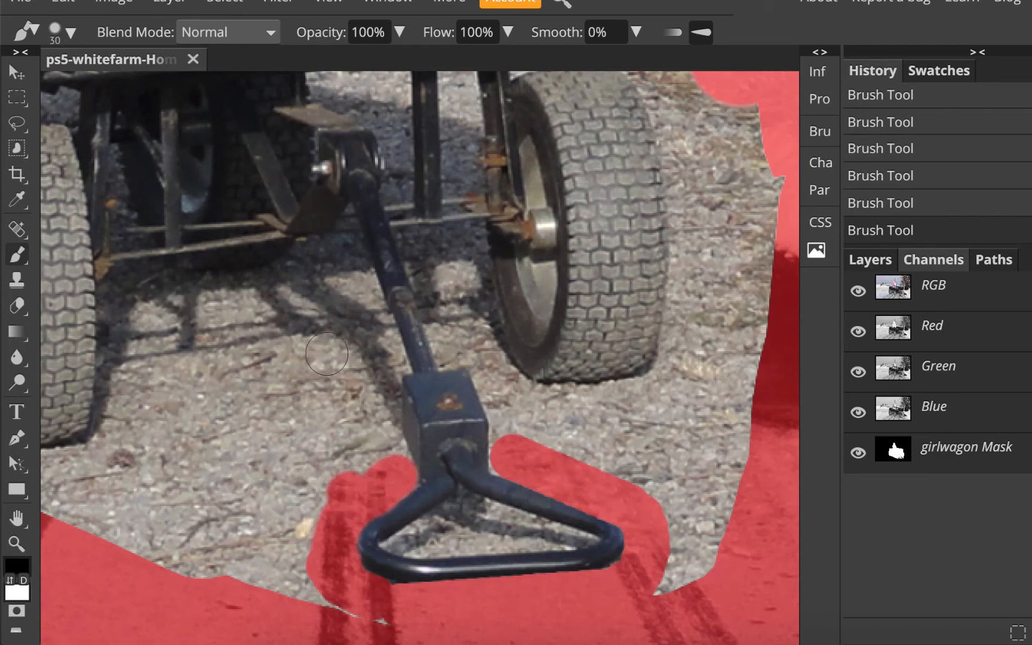
click(328, 354)
mouse_move(328, 355)
mouse_down()
mouse_move(350, 364)
mouse_move(385, 448)
mouse_up()
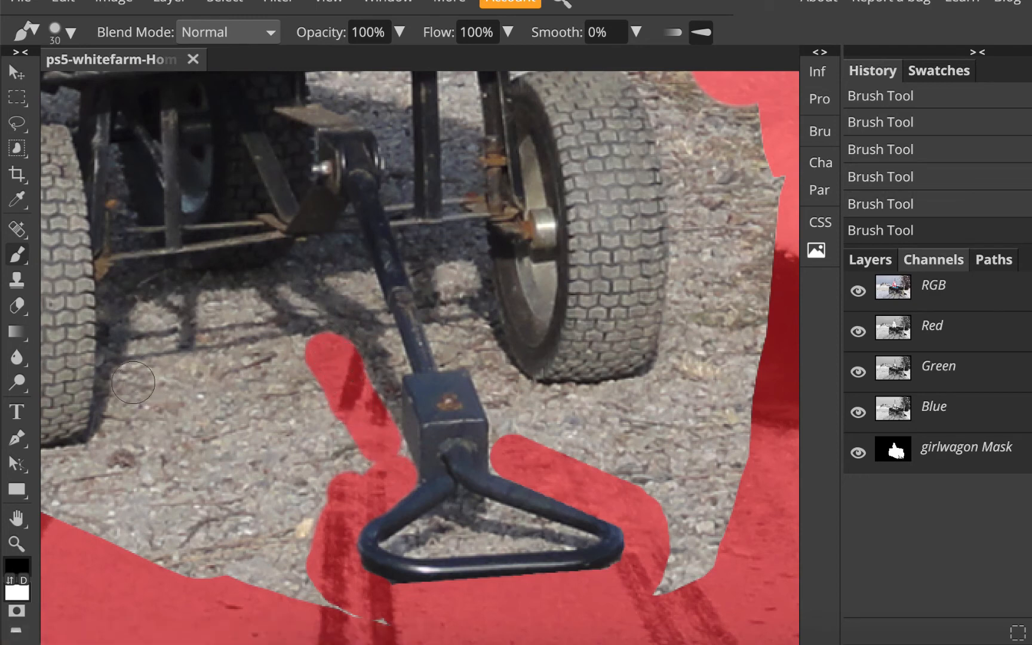
Mask out the gravel from the pull handle across to the nearest front wheel and around that wheel's base with straight brush strokes
click(133, 383)
shift+click(293, 356)
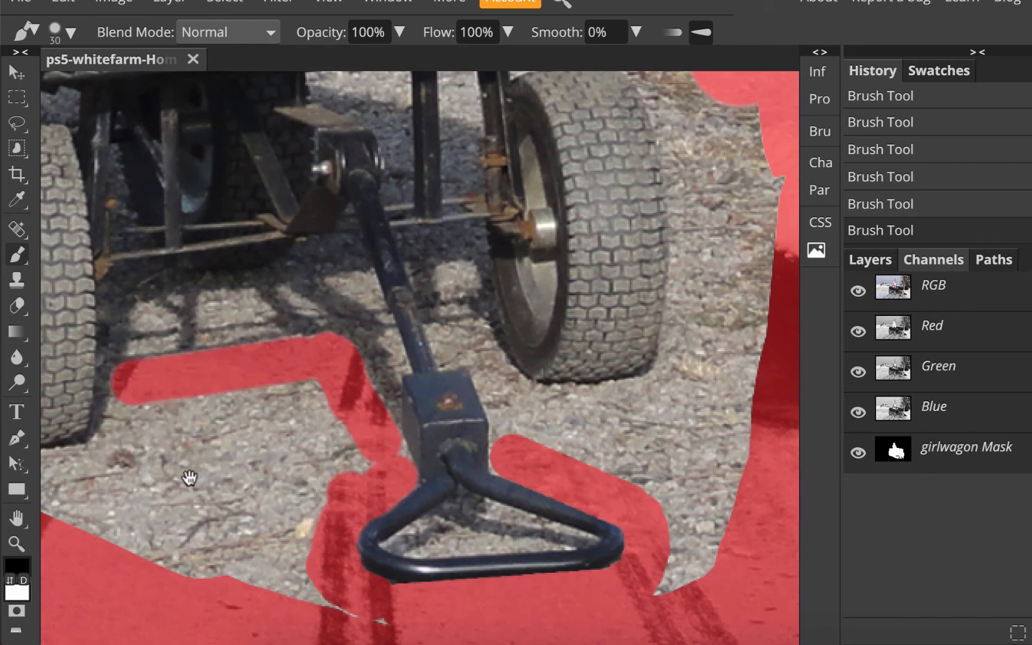
scroll(190, 478, left, 3)
drag(189, 477, 427, 446)
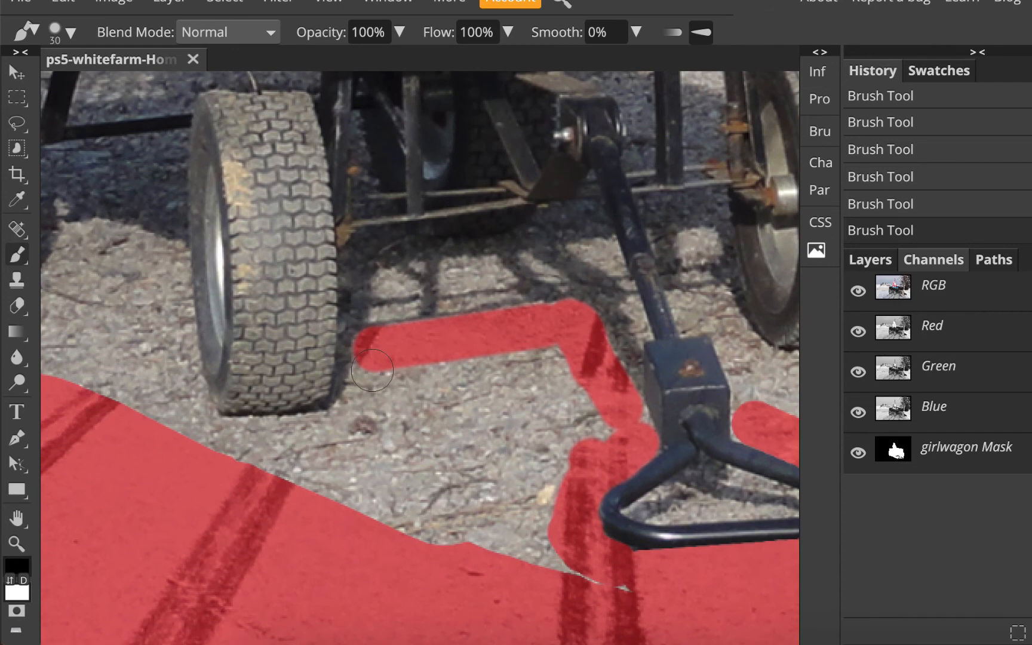
click(370, 369)
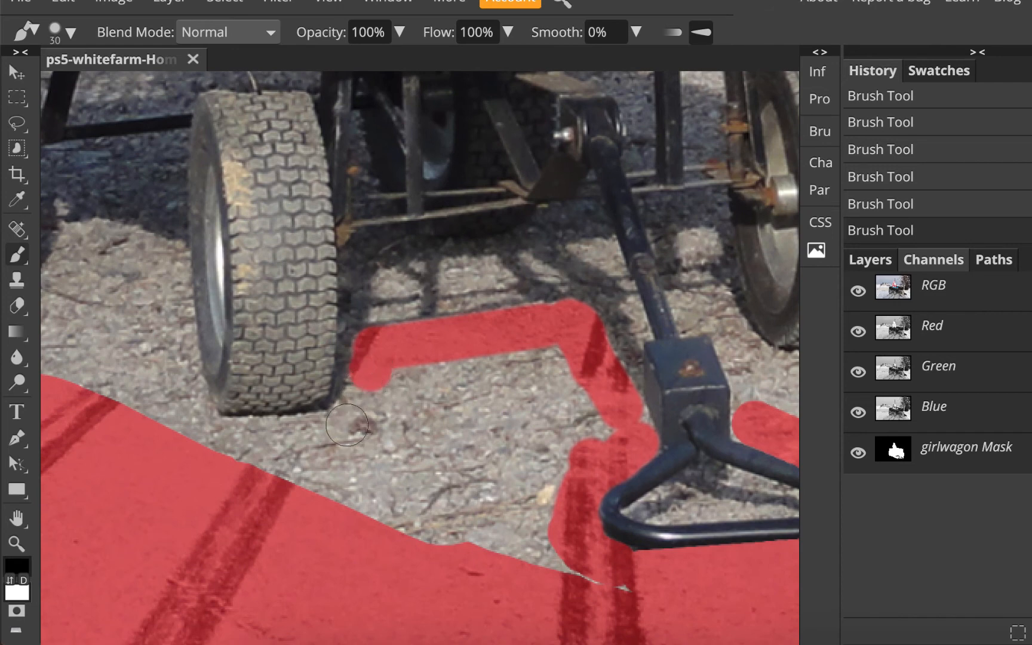
shift+click(346, 425)
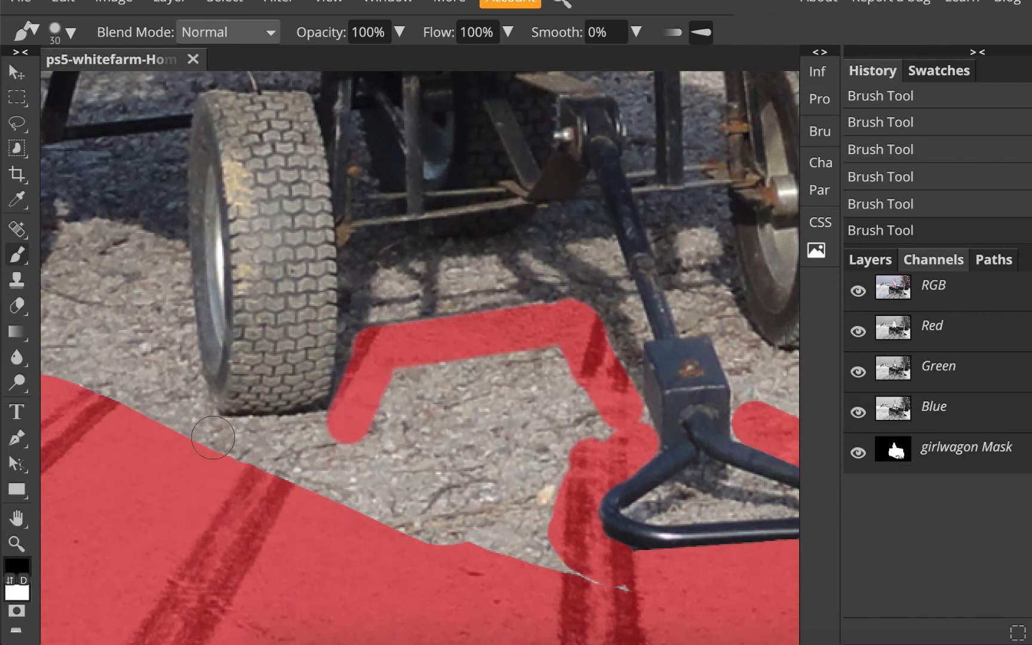
shift+click(213, 437)
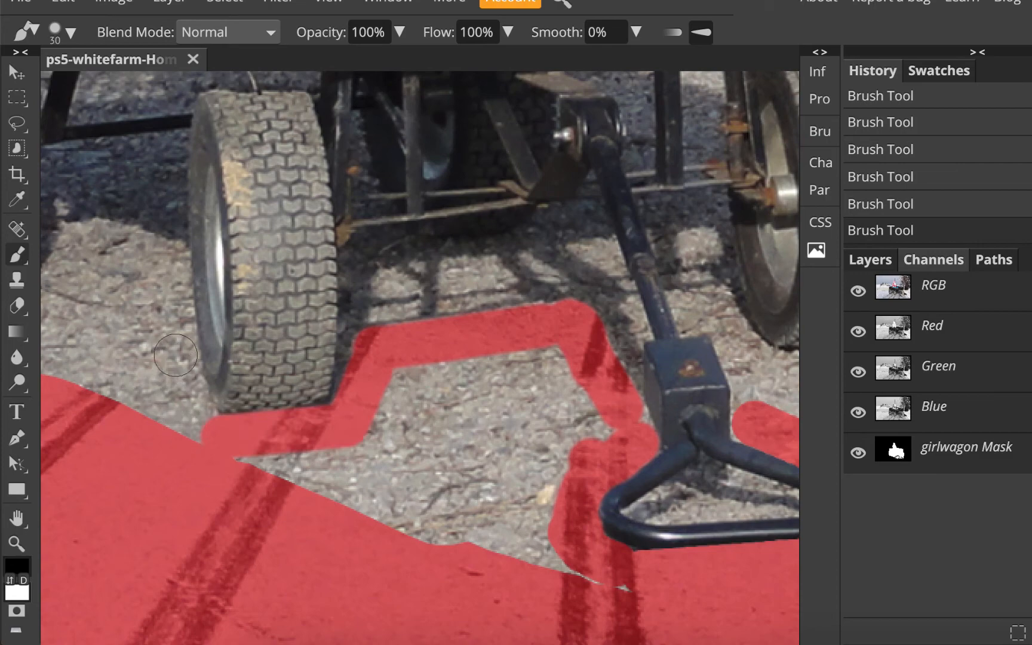
shift+click(175, 355)
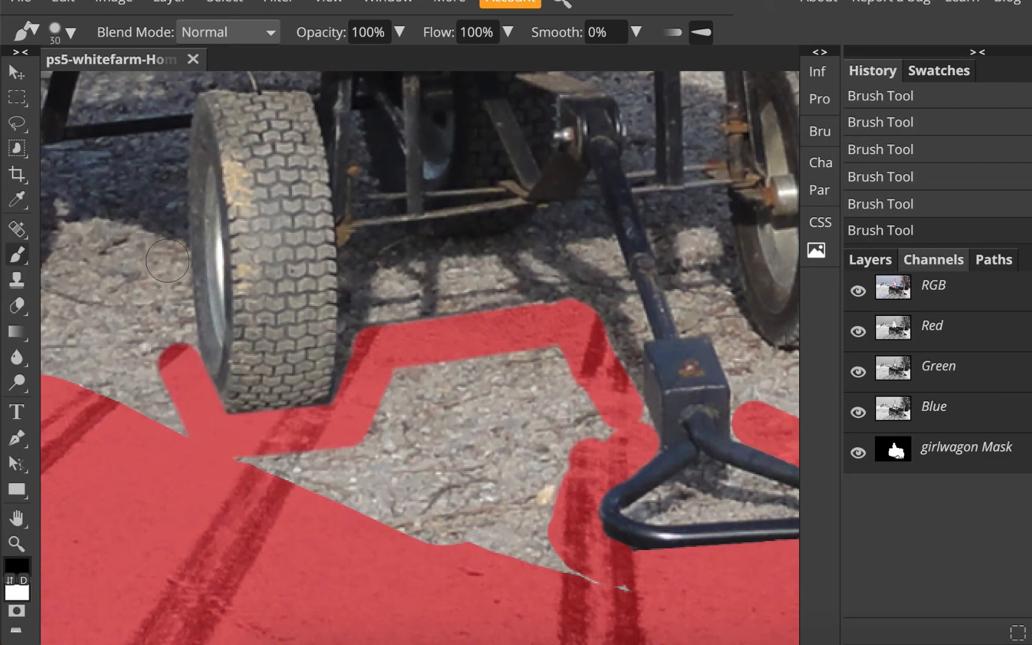
Mask out the gravel between the front and rear wheels and along the underside of the rear wheel
scroll(377, 368, left, 8)
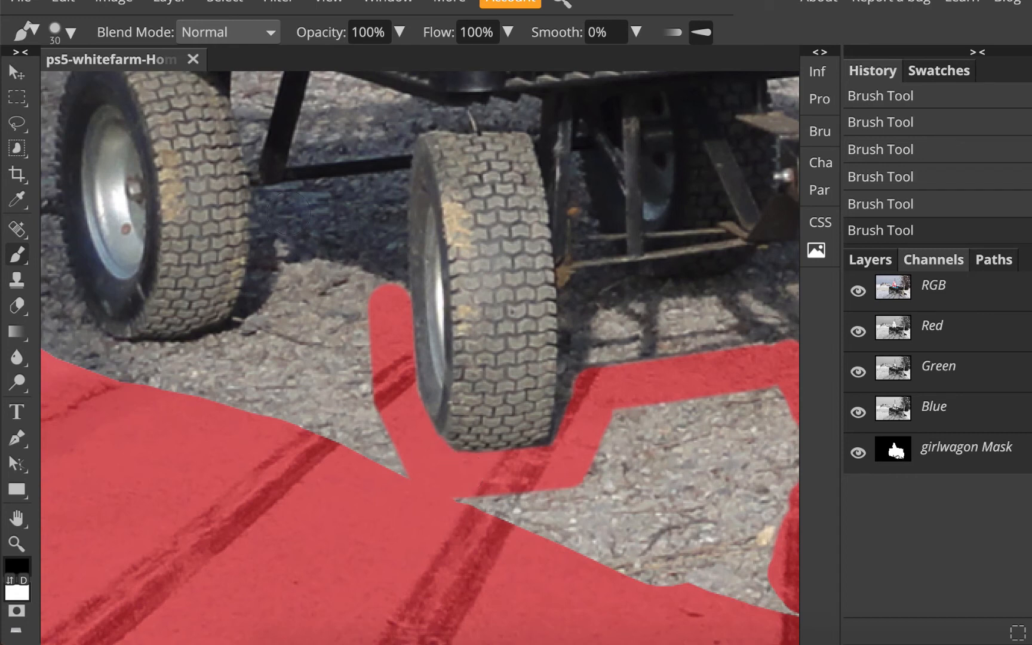
drag(359, 293, 289, 308)
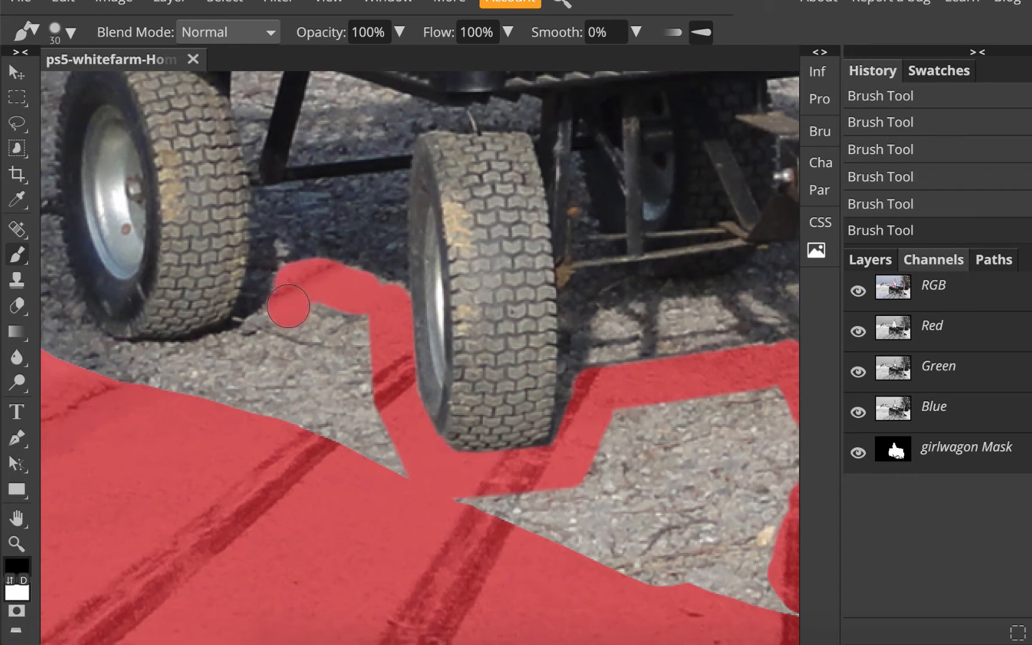
click(249, 343)
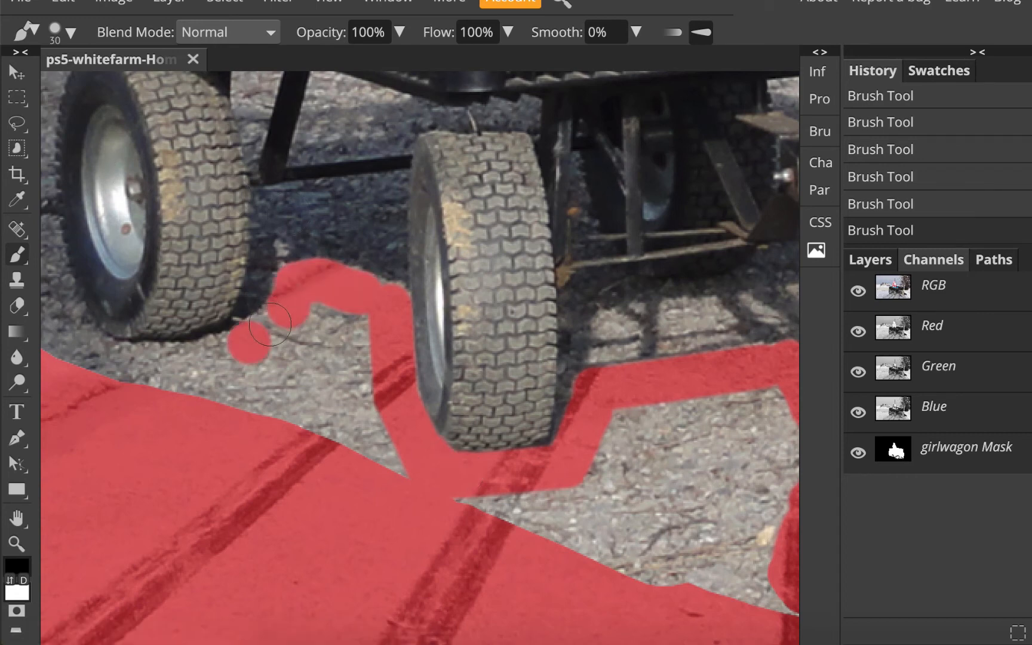
mouse_move(269, 329)
mouse_down()
mouse_move(159, 366)
mouse_move(124, 359)
mouse_move(139, 371)
mouse_move(398, 403)
mouse_up()
Mask out the gravel along the outer side of the rear wheel, following the tire down to its base
key(space)
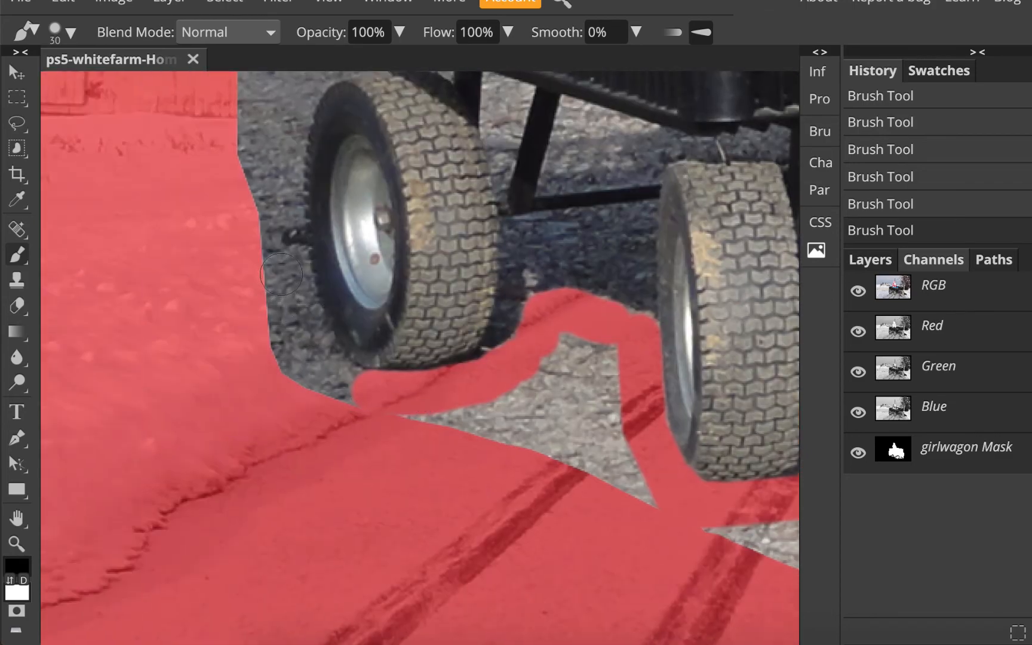
mouse_move(310, 338)
mouse_down()
mouse_move(323, 373)
mouse_move(376, 395)
mouse_up()
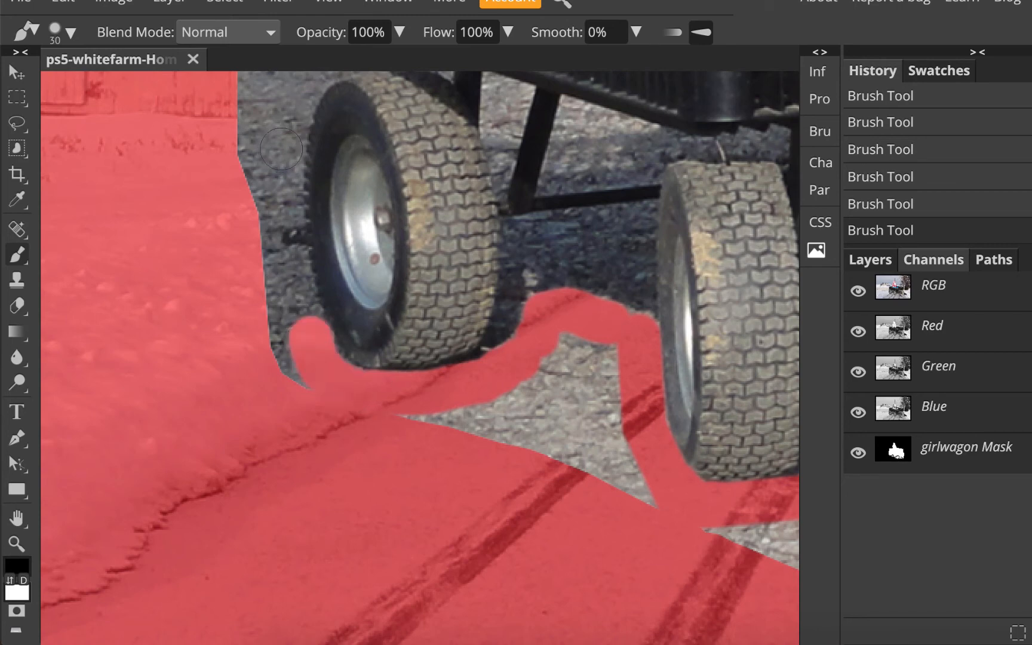
click(289, 120)
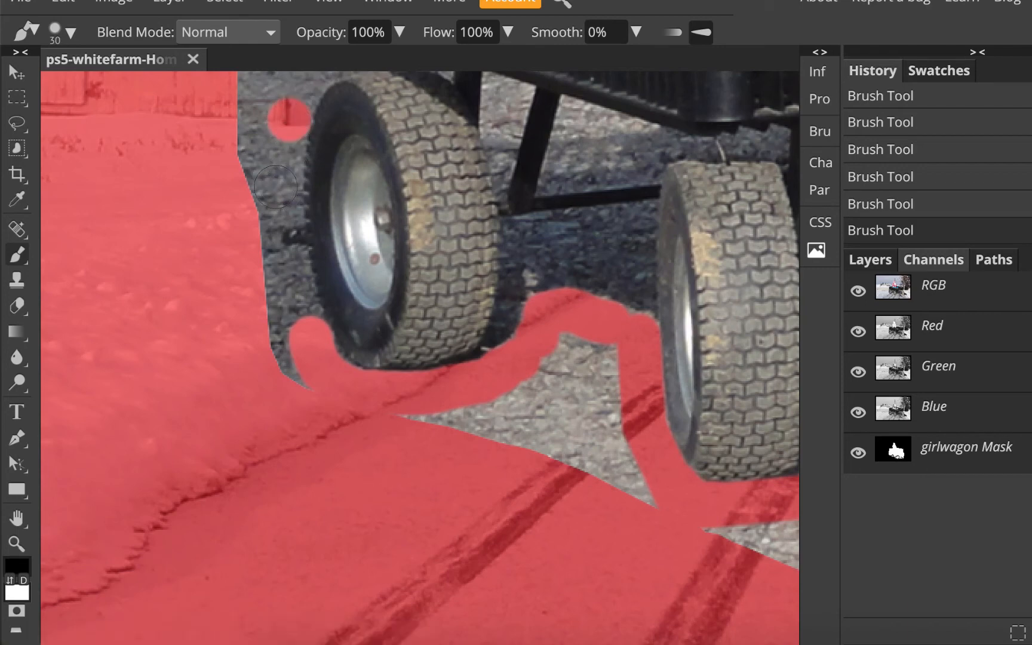
shift+click(281, 185)
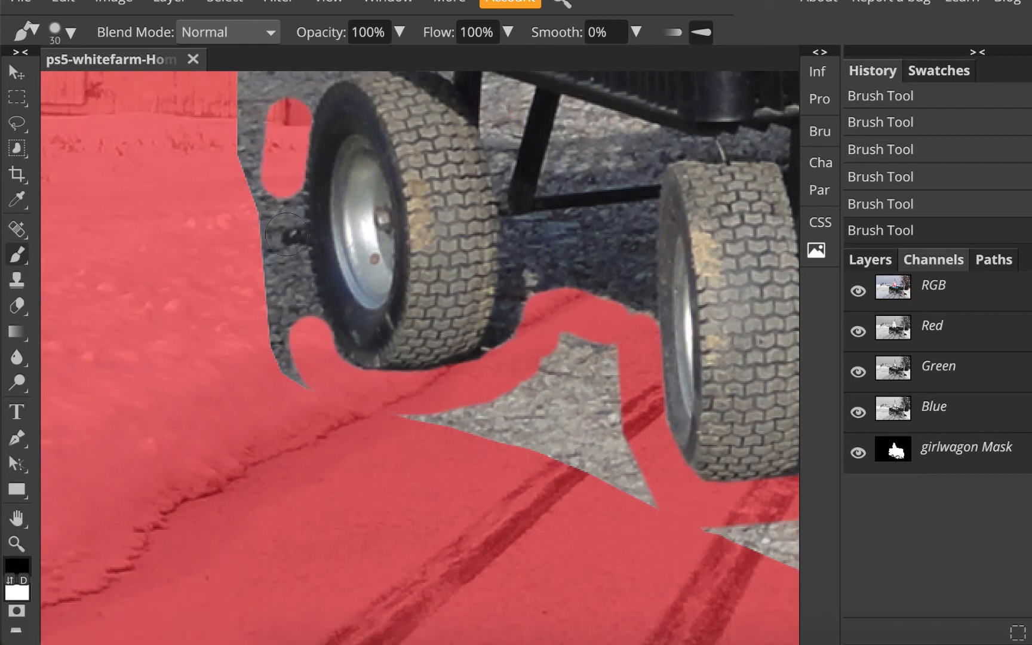
shift+click(285, 236)
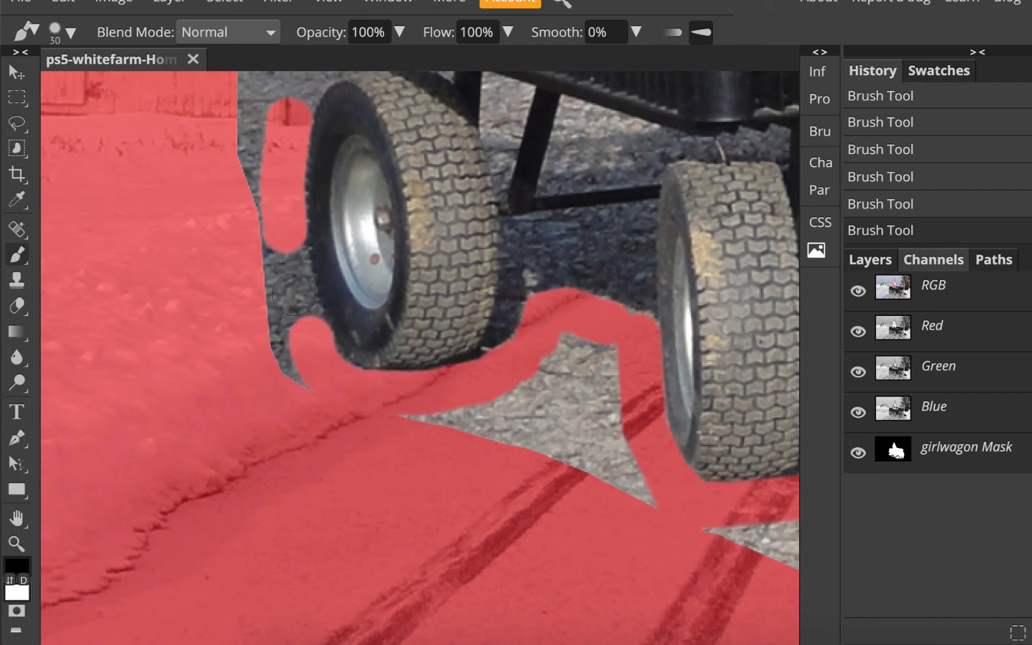
shift+click(296, 300)
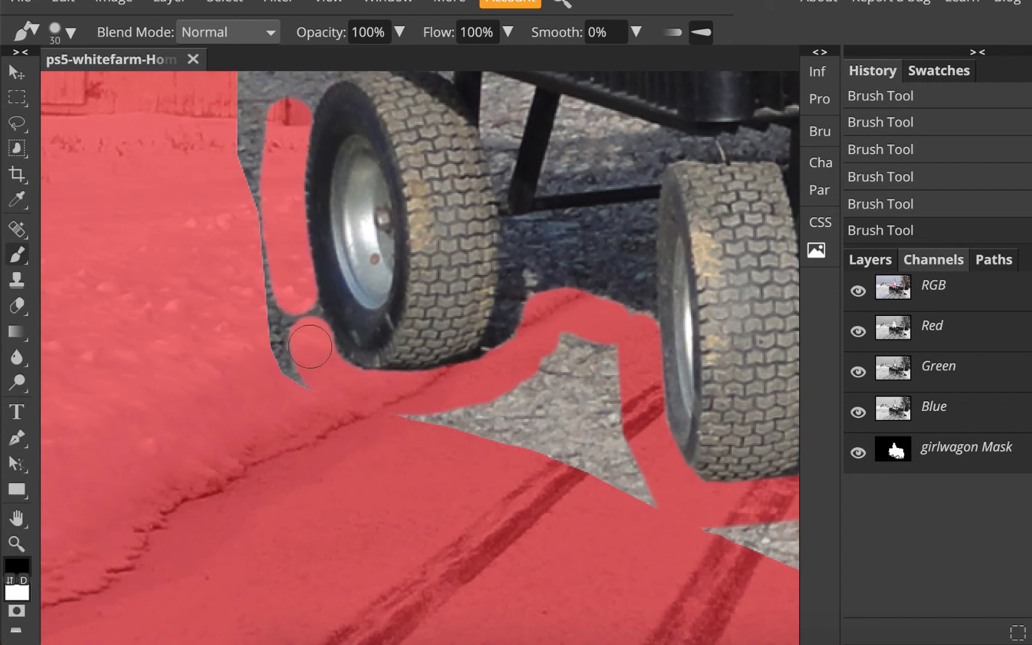
shift+click(370, 379)
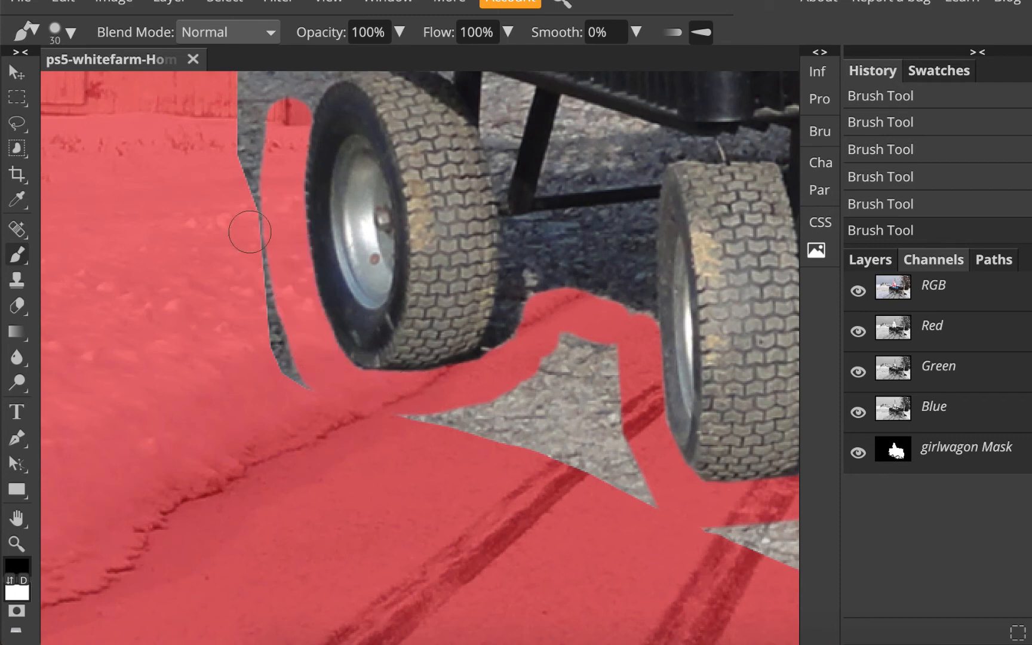
Mask out the gravel below the wagon box's rear corner and over the top of the rear tire with a smaller brush
scroll(327, 181, up, 5)
click(330, 179)
key(bracketleft)
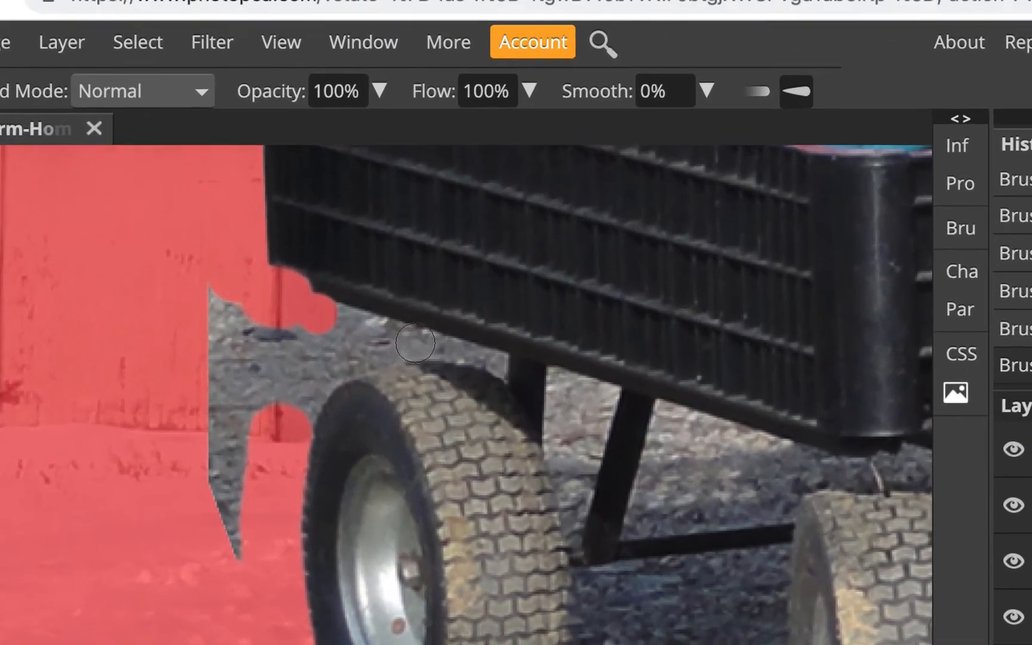
shift+click(419, 215)
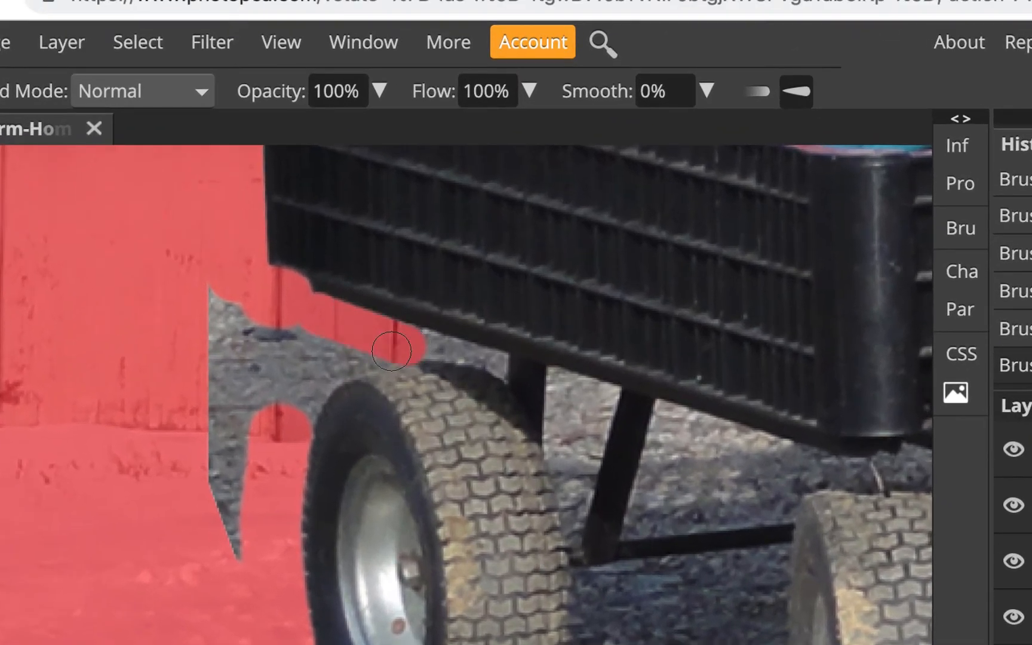
shift+click(314, 377)
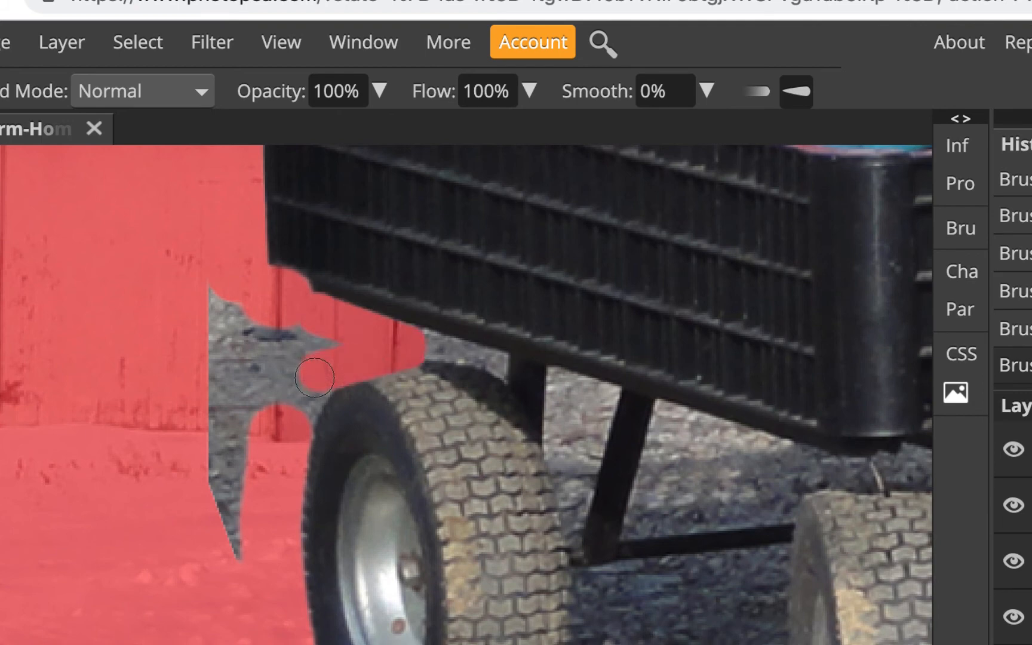
drag(315, 379, 288, 436)
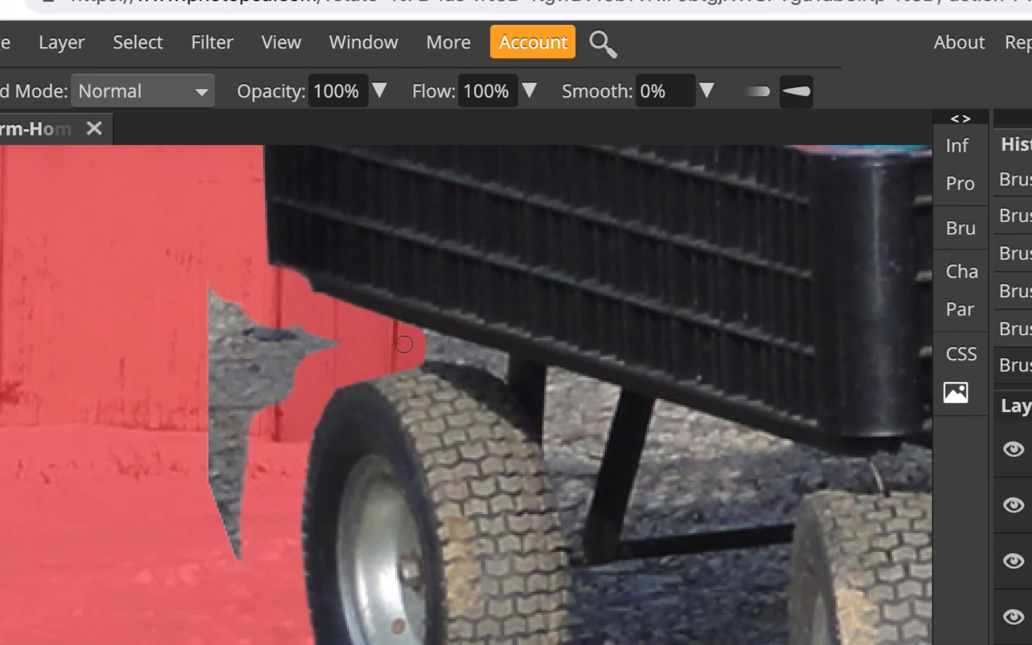
Mask out the narrow gap between the wagon box and rear tire up to the strut, and turn off the red mask overlay
scroll(411, 340, up, 5)
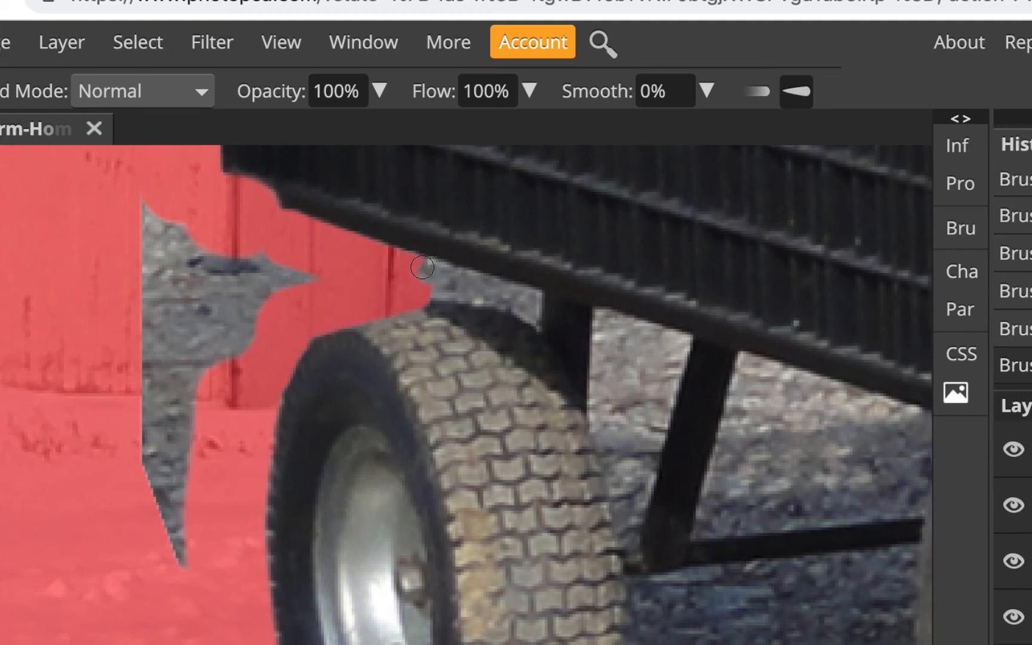
shift+click(532, 298)
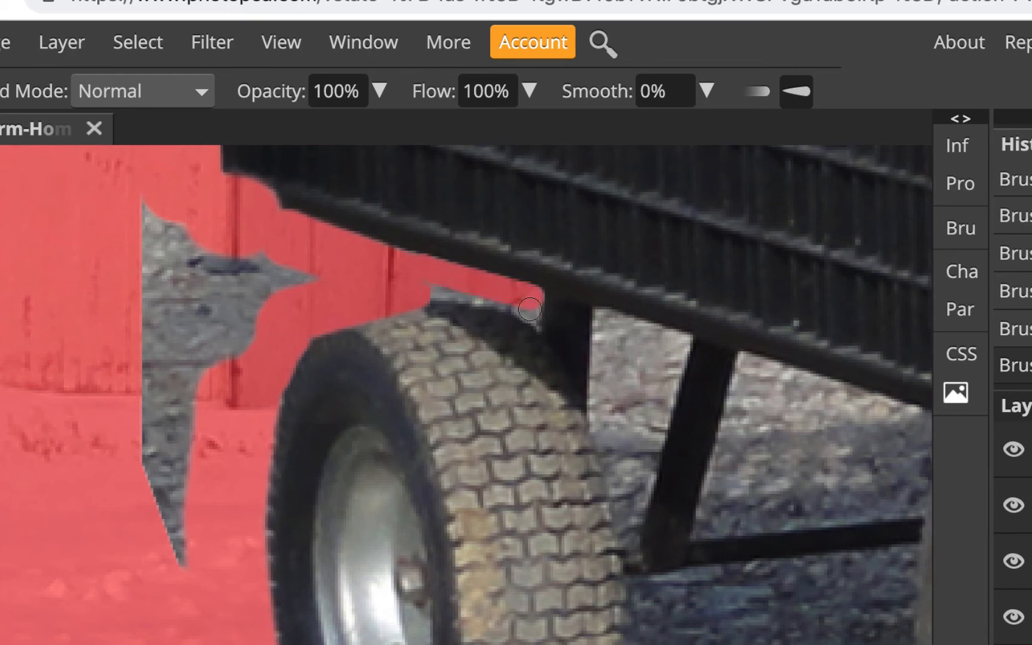
shift+click(530, 317)
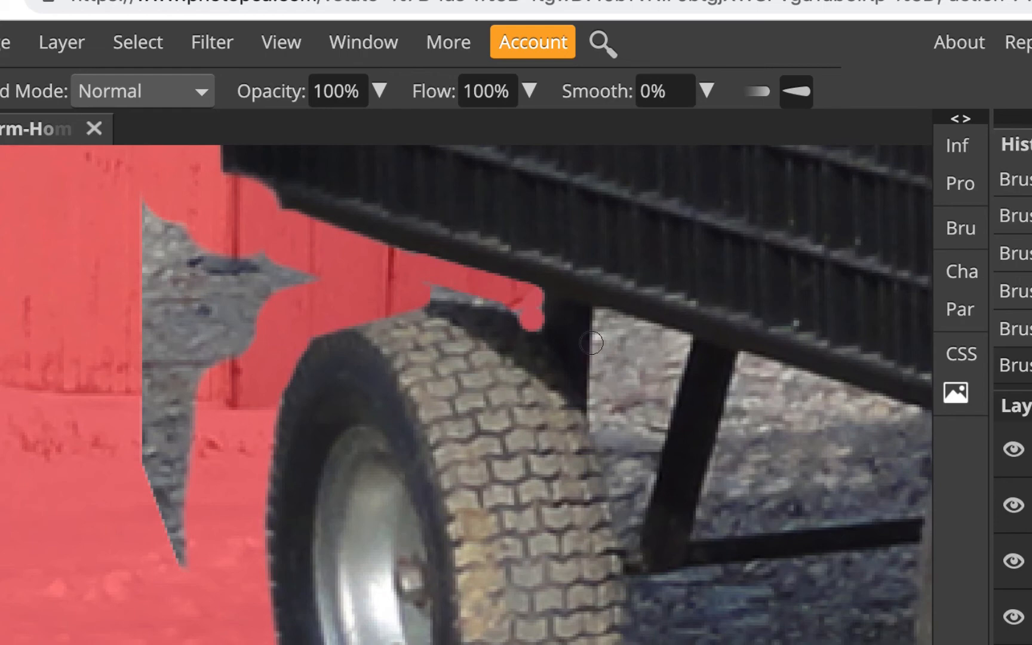
key(q)
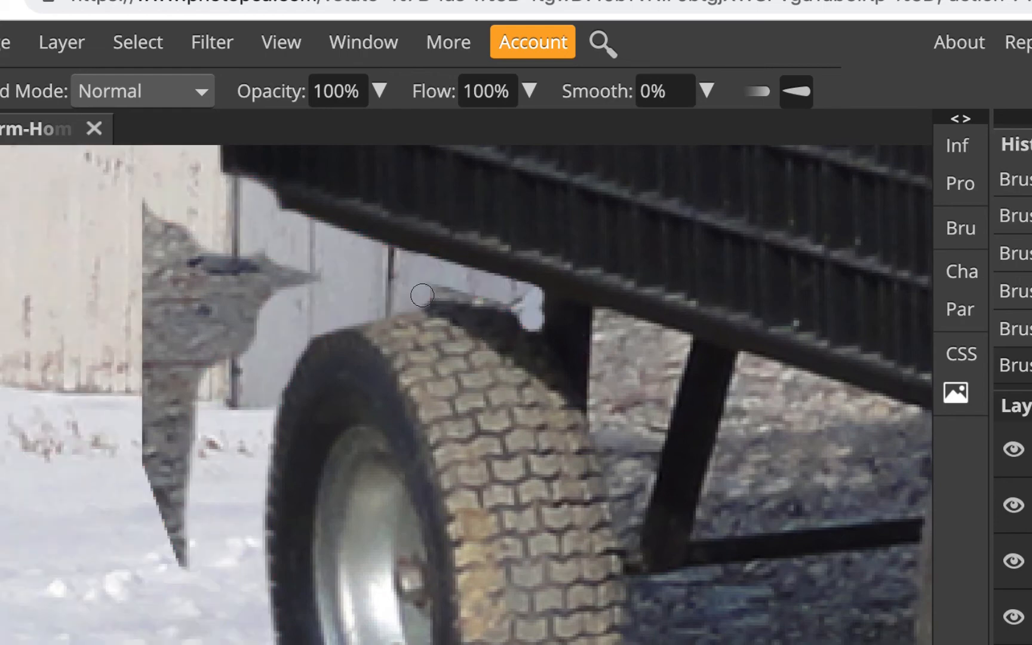
mouse_move(473, 292)
mouse_down()
mouse_move(568, 330)
mouse_move(555, 319)
mouse_up()
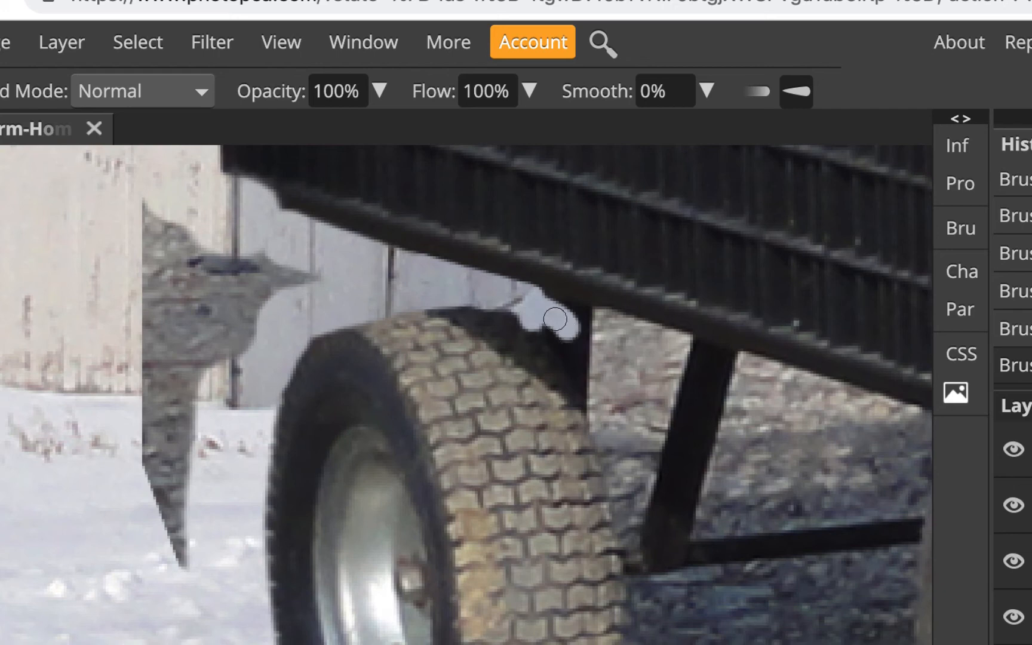
Restore the black strut behind the rear tire where the mask was painted over it
key(q)
key(q)
drag(559, 304, 565, 363)
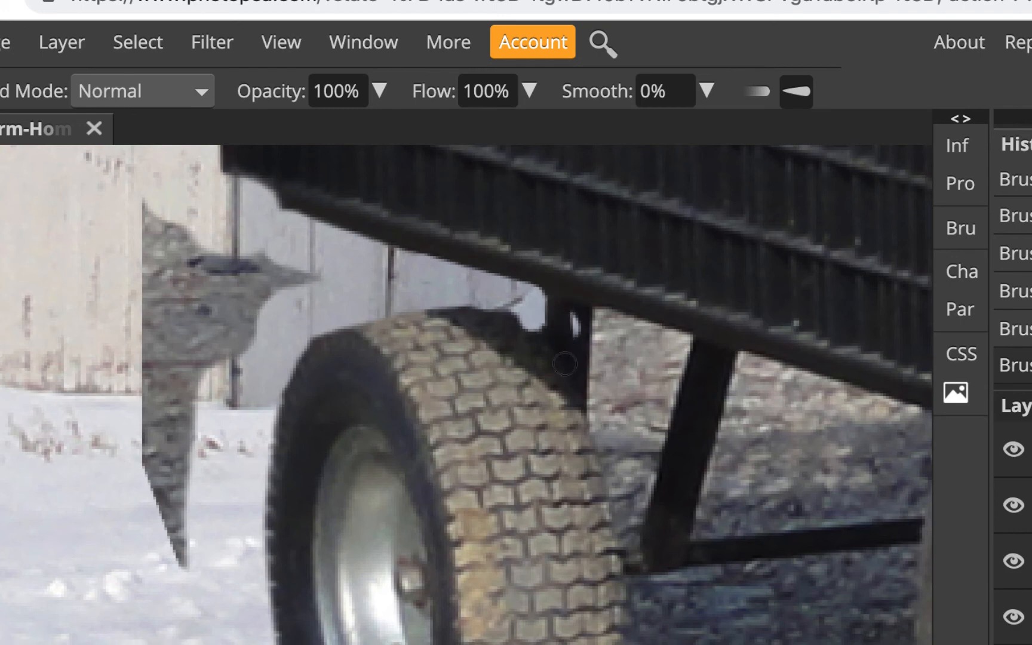
click(574, 338)
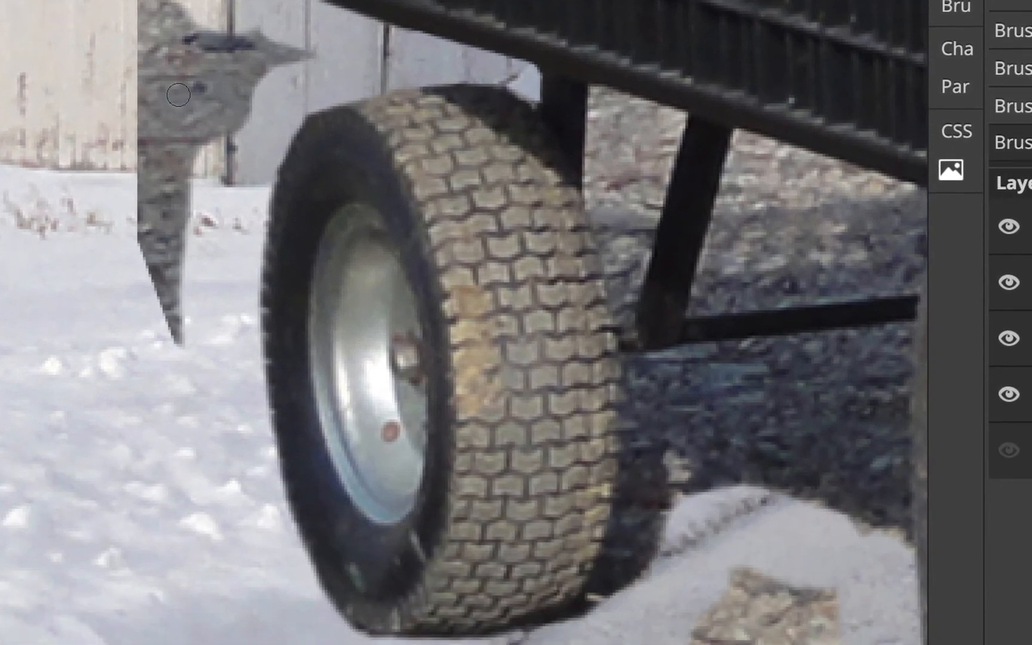
Enlarge the brush and mask out the leftover gravel patch outside the rear wheel, against the barn wall and snow
key(])
key(])
key(])
key(])
key(])
key(])
mouse_move(144, 2)
mouse_down()
mouse_move(233, 51)
mouse_move(280, 63)
mouse_move(228, 95)
mouse_move(136, 77)
mouse_up()
mouse_move(327, 138)
mouse_down()
mouse_move(363, 237)
mouse_move(357, 329)
mouse_move(367, 397)
mouse_up()
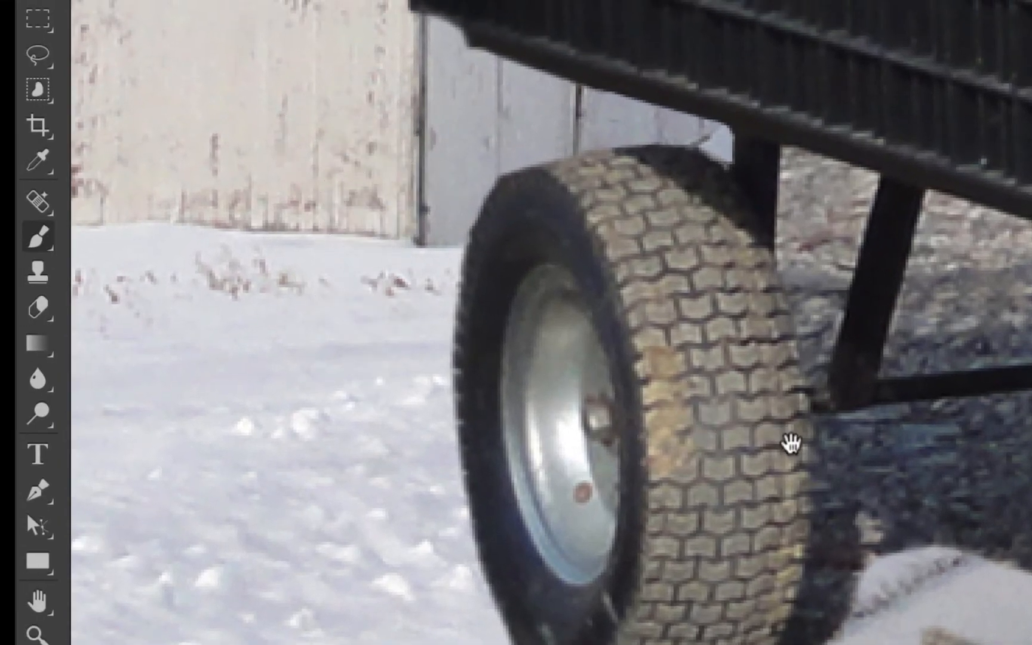
Mask out the remaining gravel between the front wheel and the pull handle with broad strokes, turning the red mask overlay back on
drag(981, 502, 795, 453)
mouse_move(654, 547)
mouse_down()
mouse_move(532, 322)
mouse_move(532, 300)
mouse_up()
mouse_move(612, 352)
mouse_down()
mouse_move(616, 330)
mouse_move(690, 533)
mouse_move(686, 575)
mouse_move(663, 553)
mouse_move(525, 481)
mouse_move(316, 330)
mouse_move(149, 337)
mouse_up()
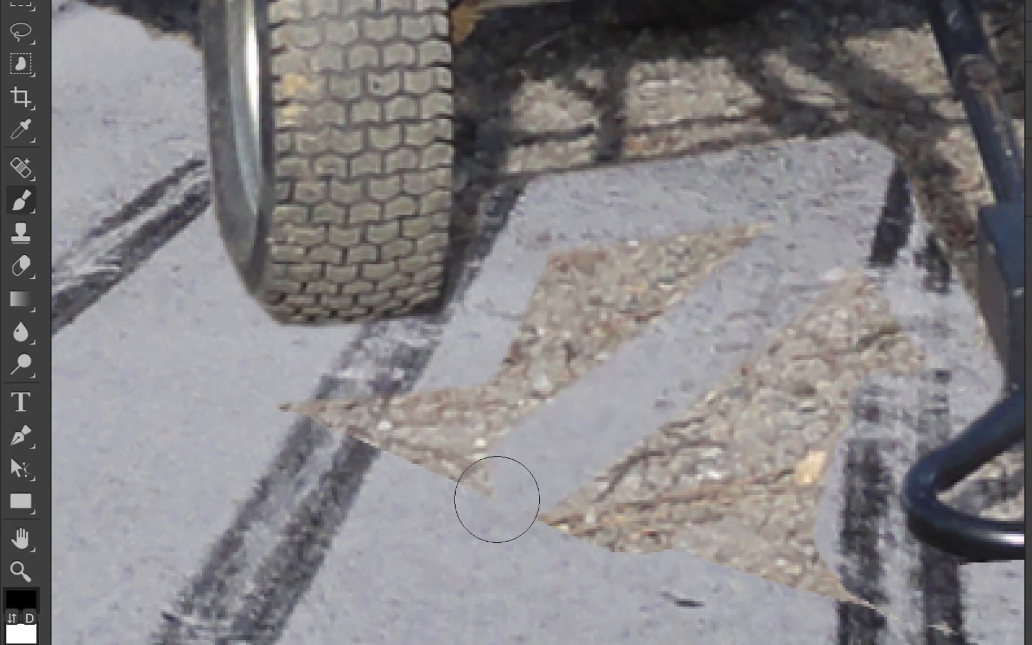
key(backslash)
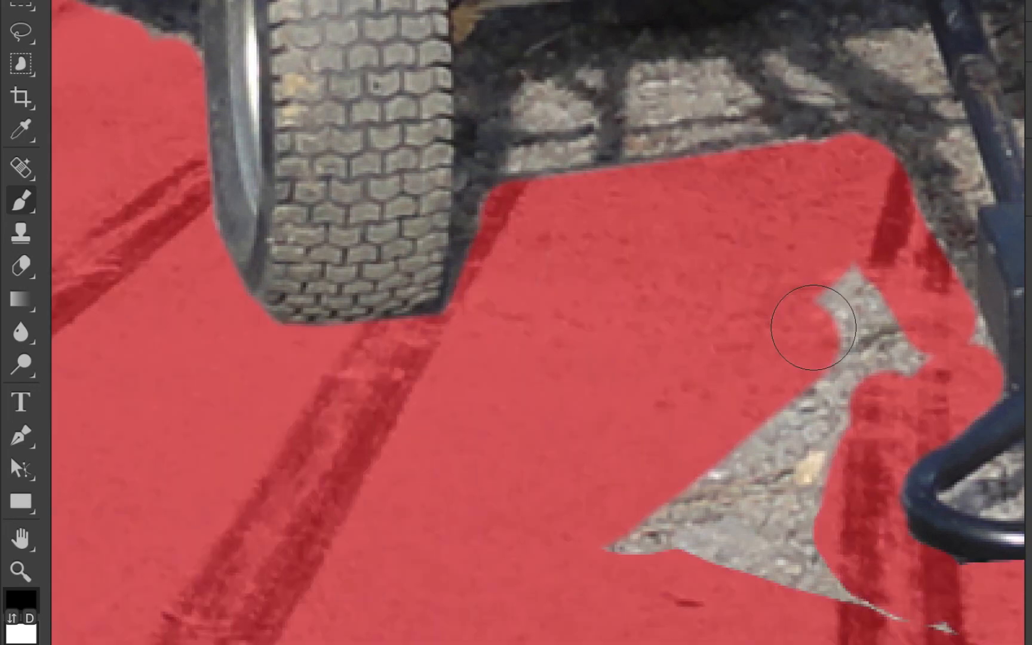